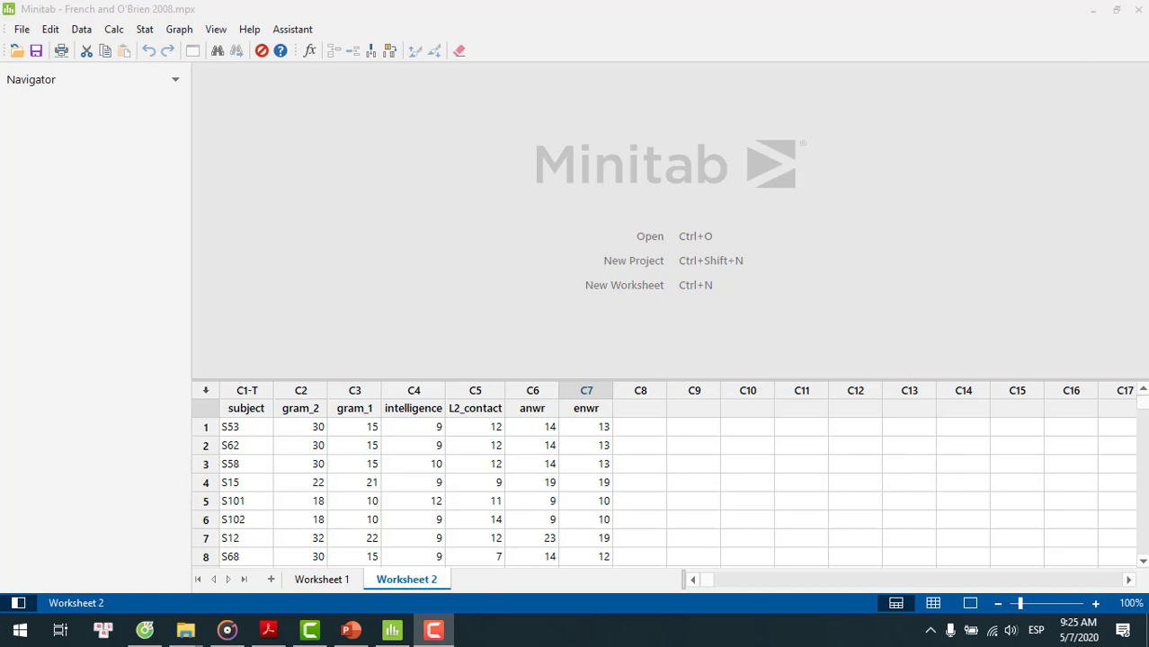
Run a correlation analysis on the gram_2 and enwr variables of Worksheet 2, replacing the variables already entered.
click(1146, 410)
drag(1146, 410, 1145, 533)
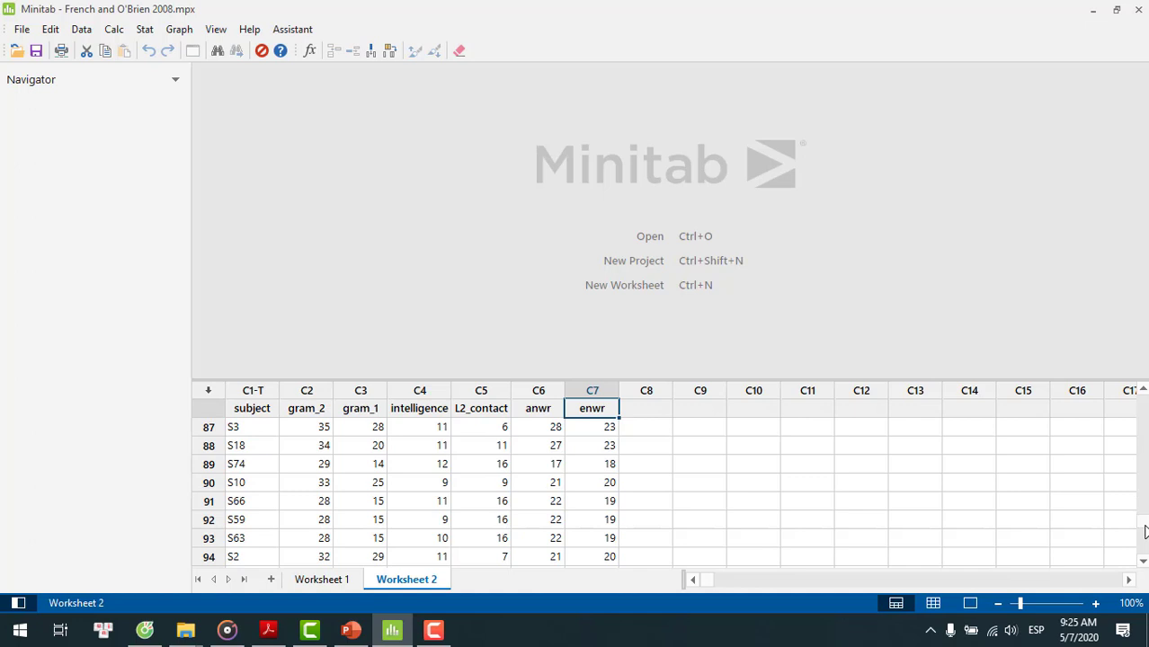
drag(1145, 531, 1144, 416)
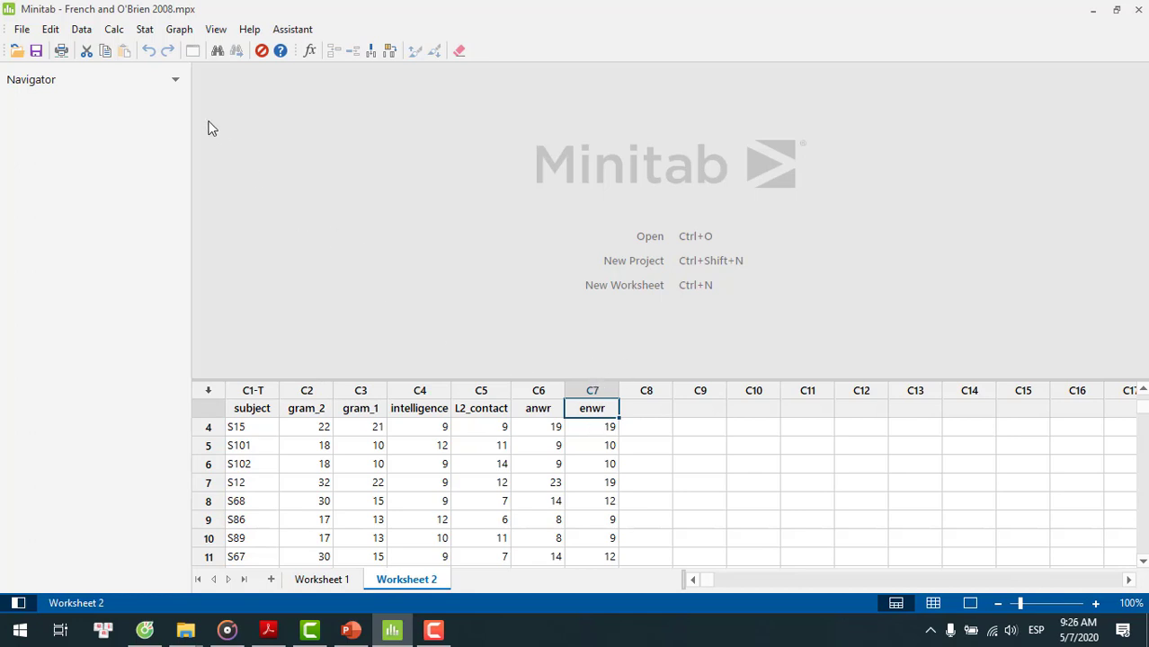
click(145, 32)
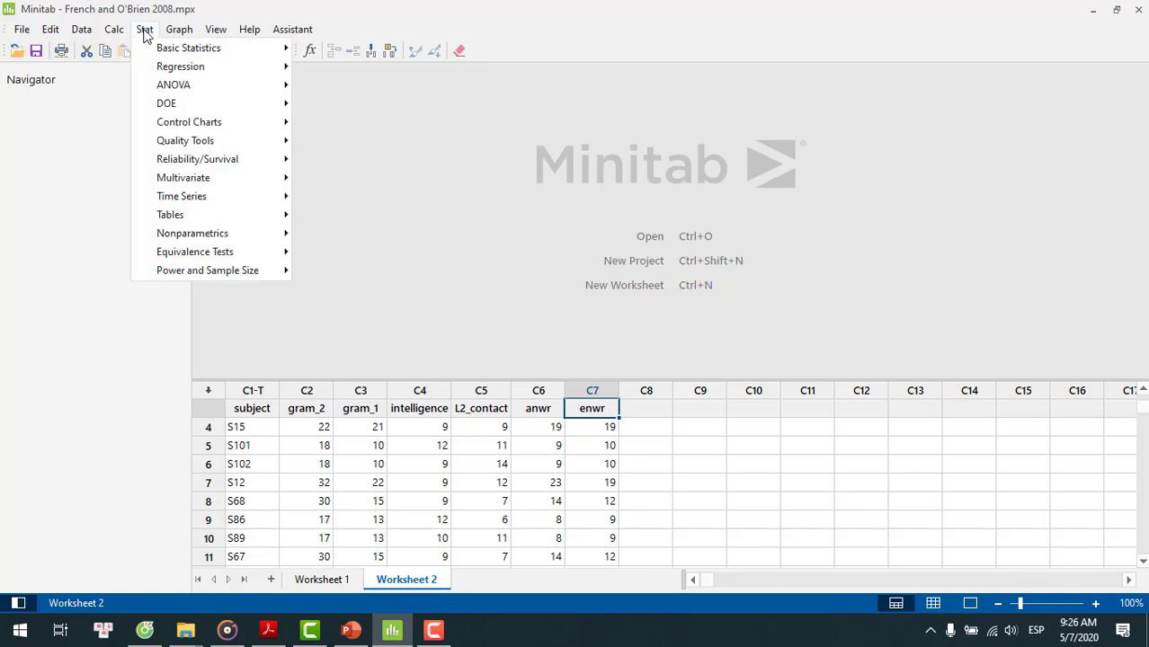
mouse_move(151, 51)
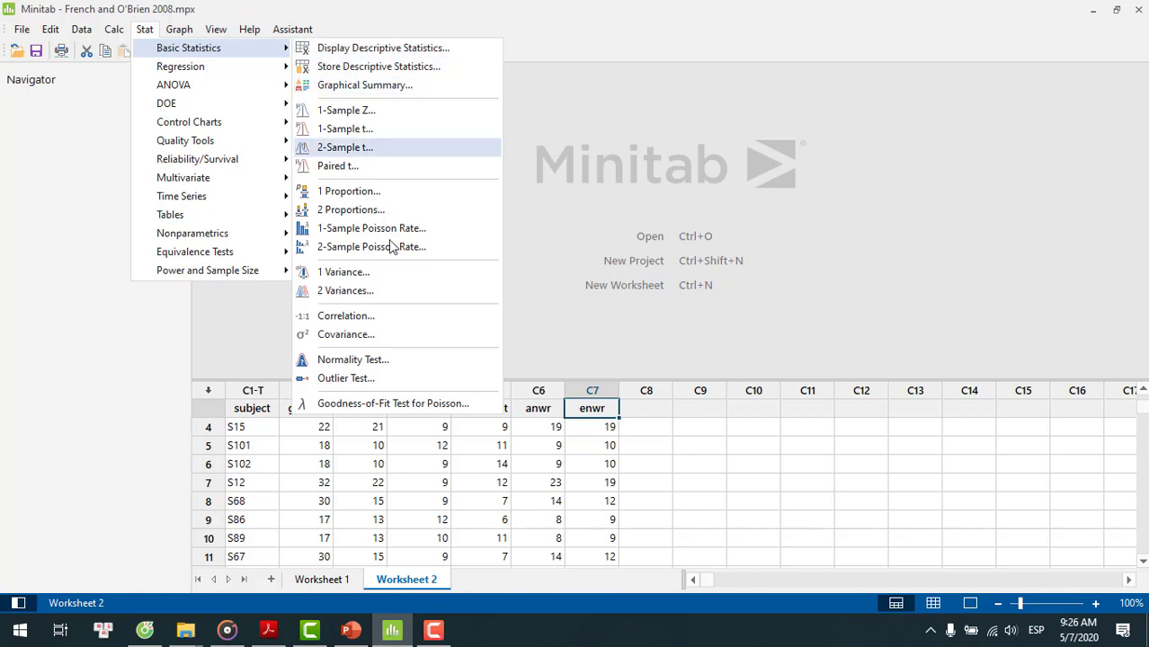
click(367, 317)
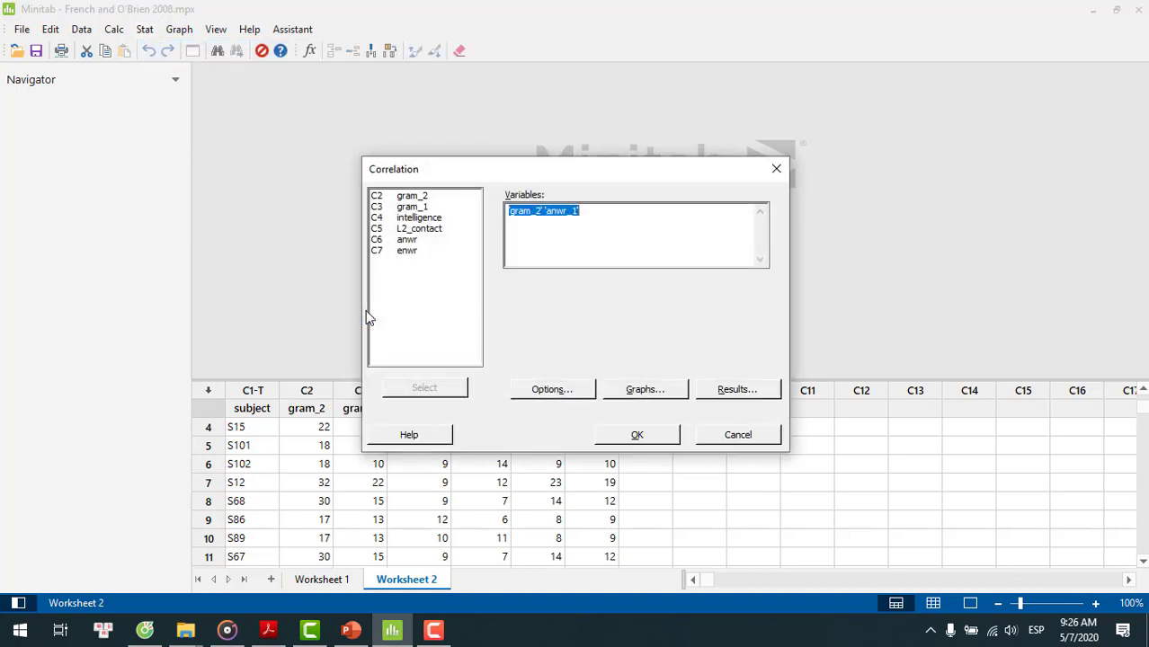
key(Delete)
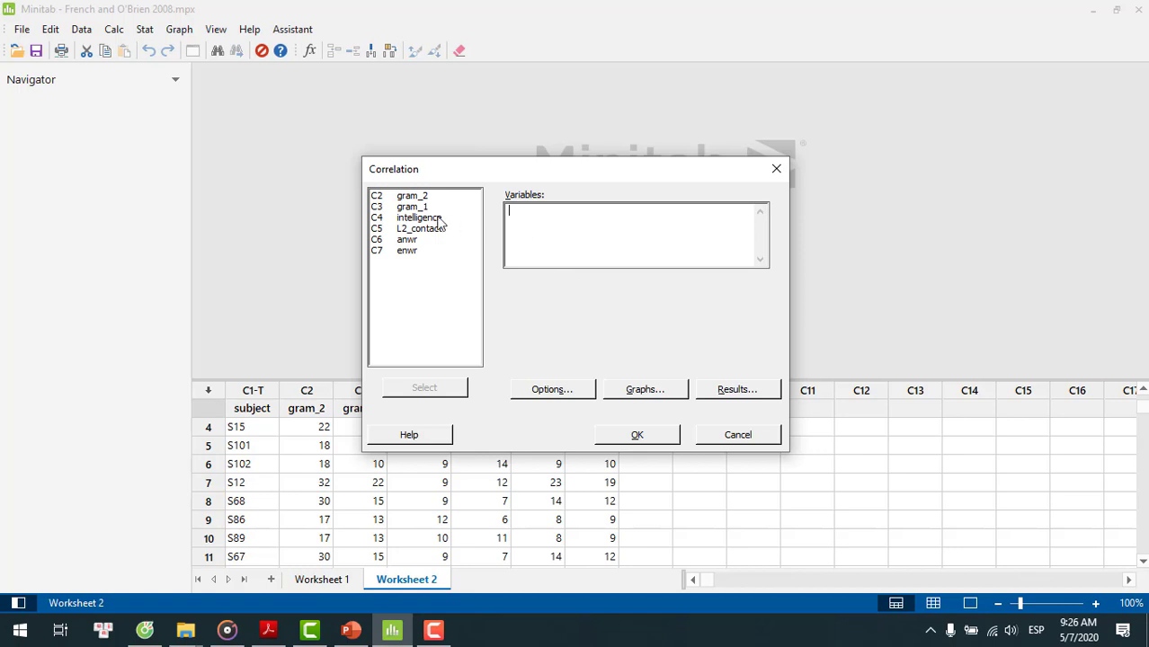
double_click(414, 196)
double_click(414, 257)
click(639, 439)
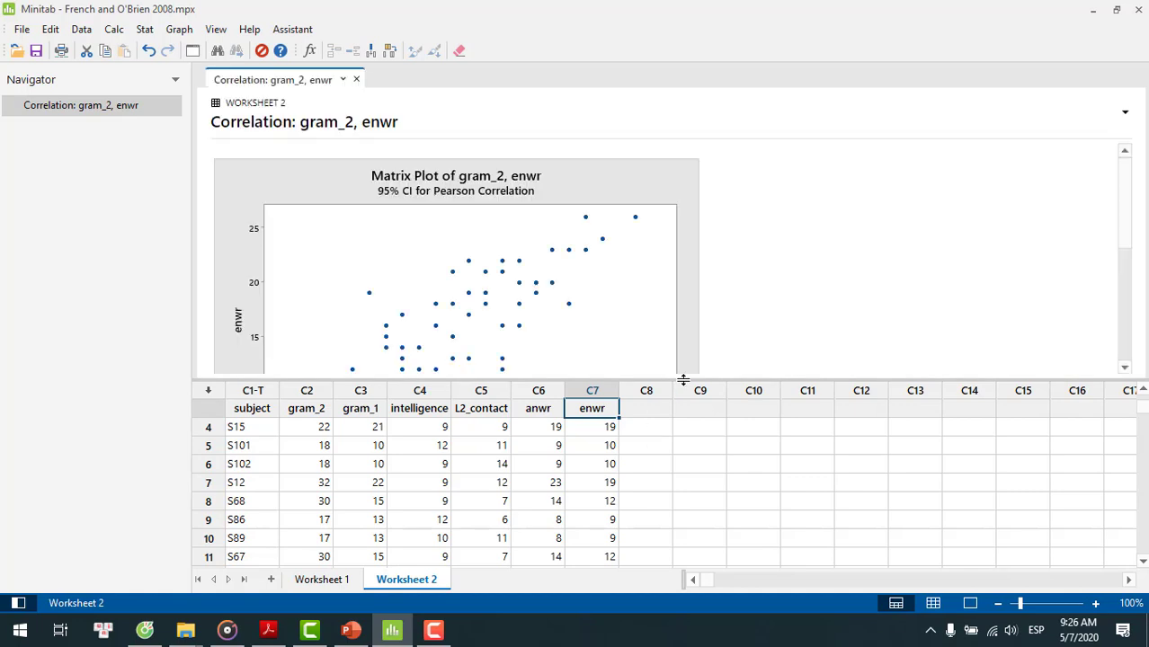
Add a linear regression fit with intercept to the matrix plot of gram_2 and enwr.
click(636, 318)
double_click(636, 318)
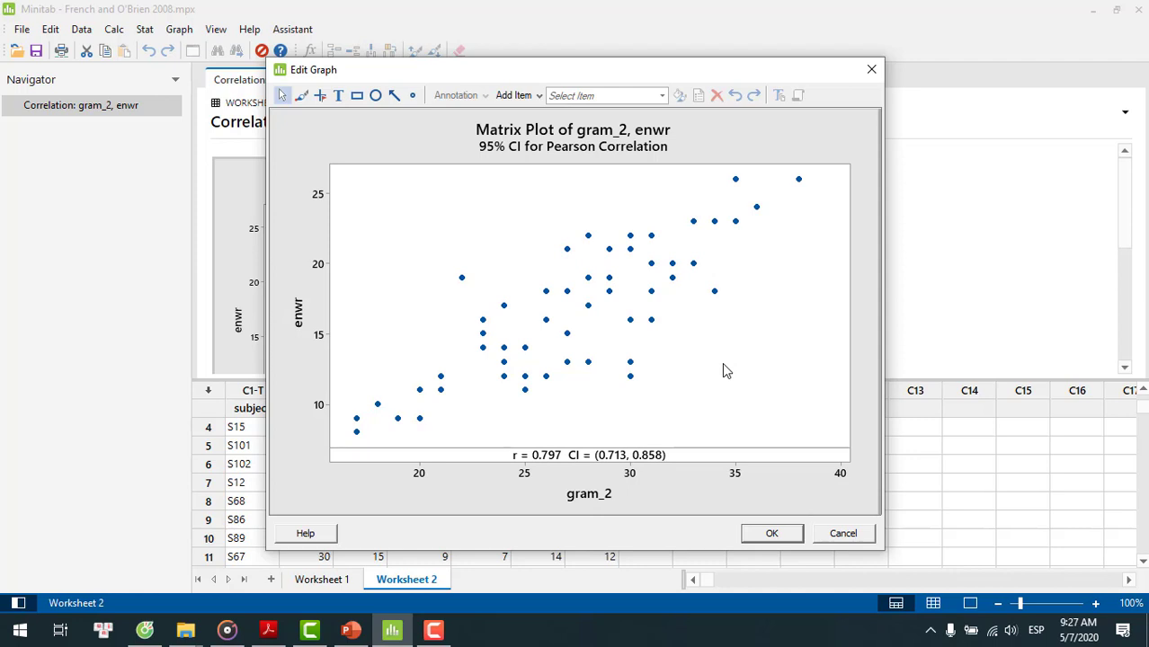
click(763, 309)
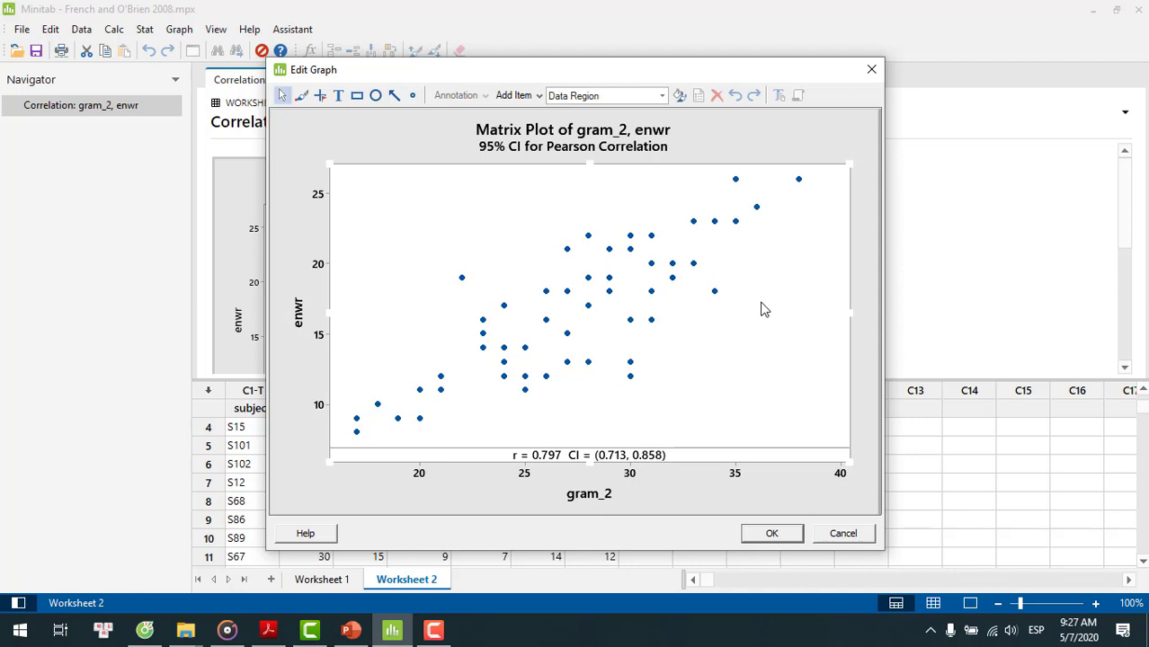
right_click(763, 309)
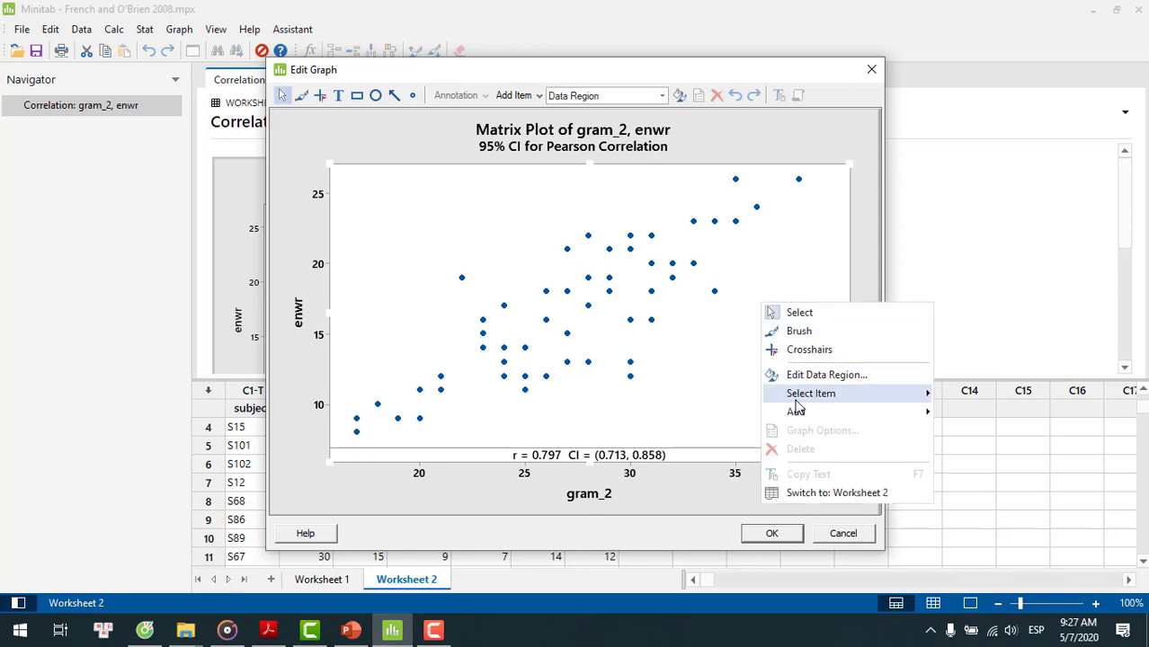
mouse_move(798, 421)
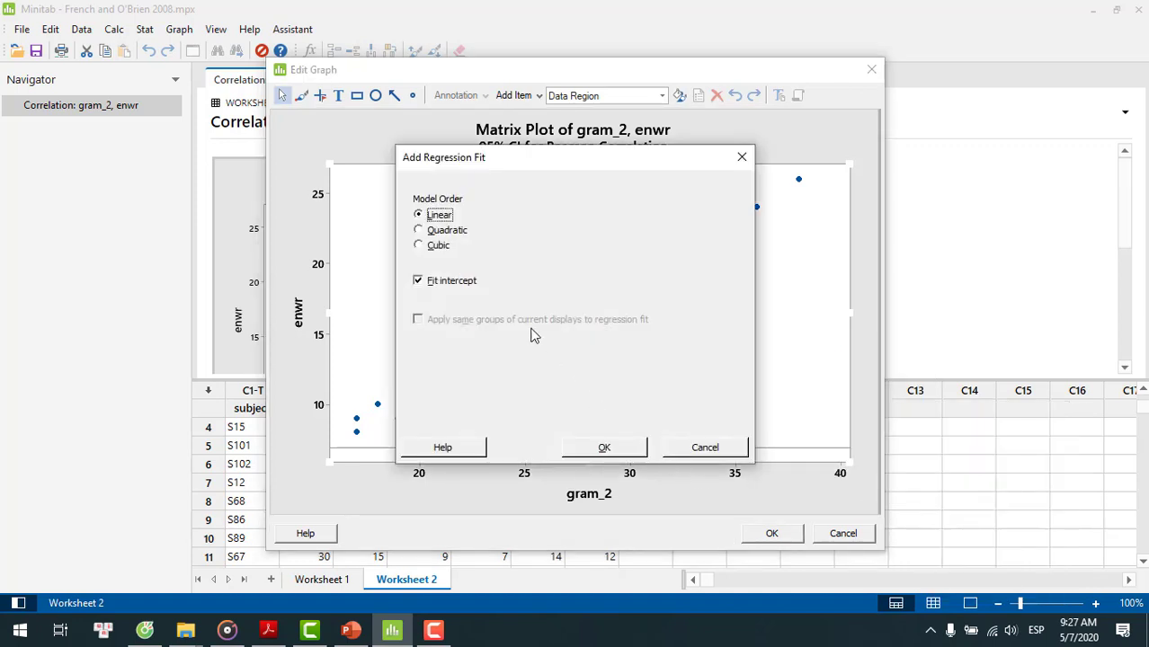
click(605, 448)
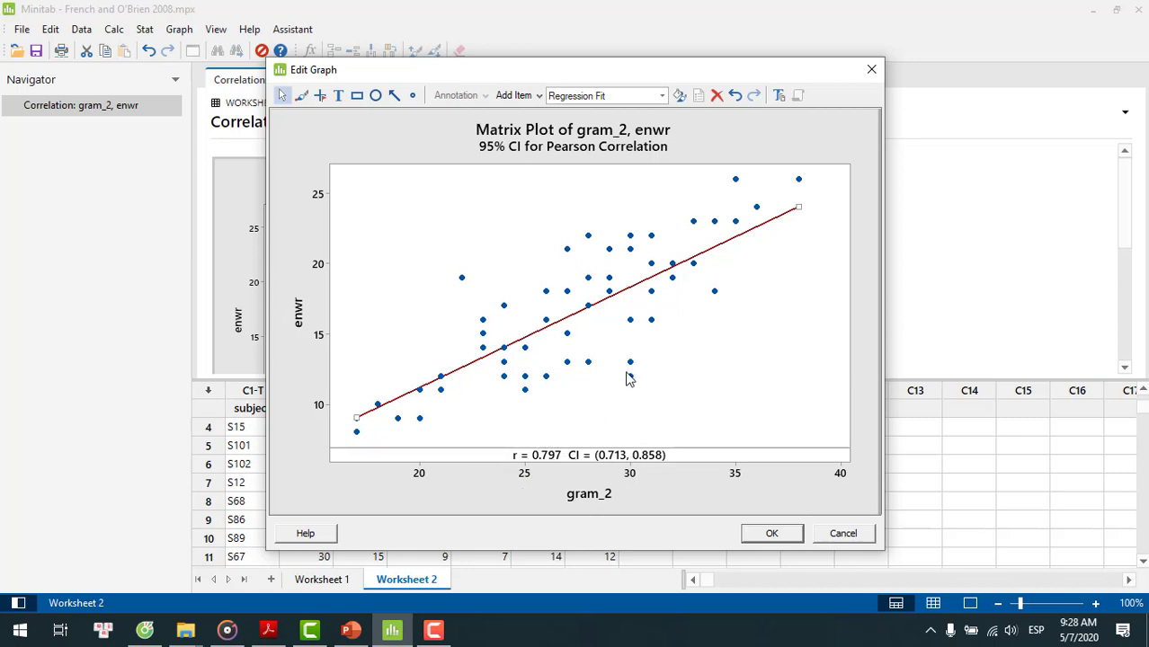
mouse_move(628, 376)
click(771, 540)
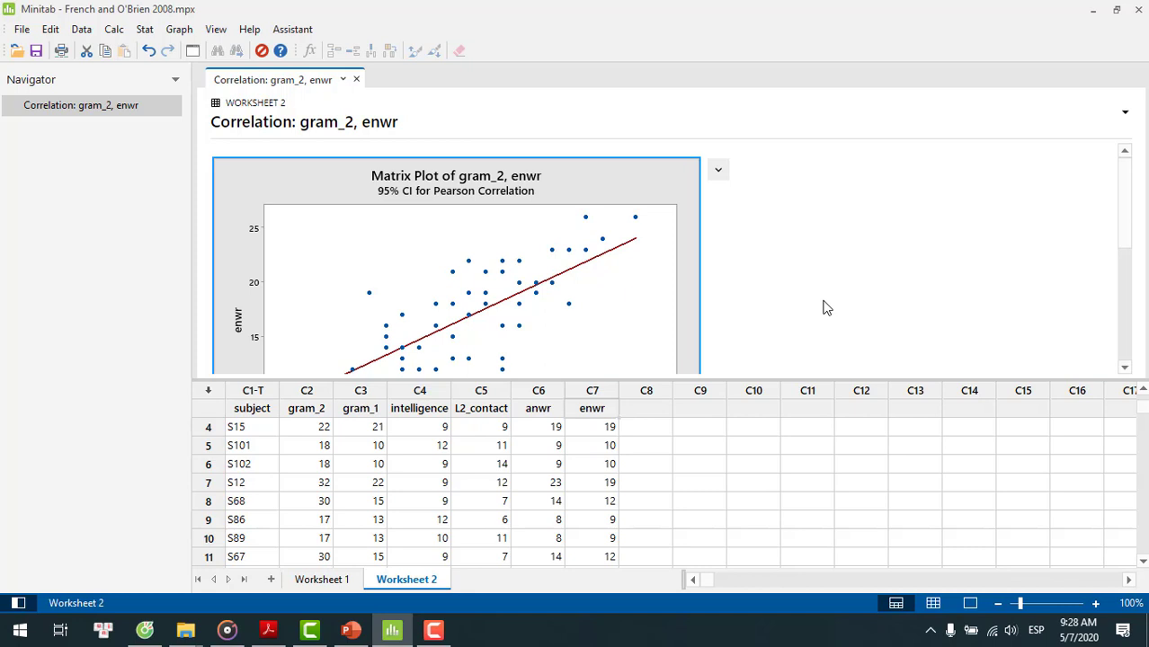
Review the correlation output, including the available graph actions, the method summary and the correlations table.
click(720, 173)
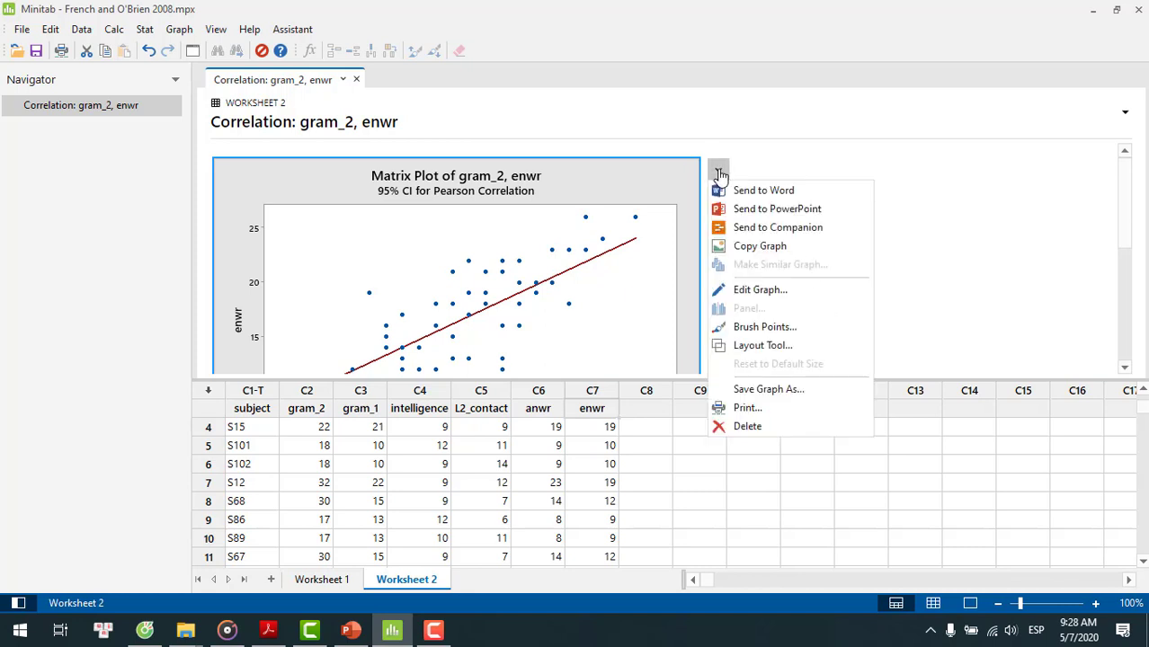
click(959, 222)
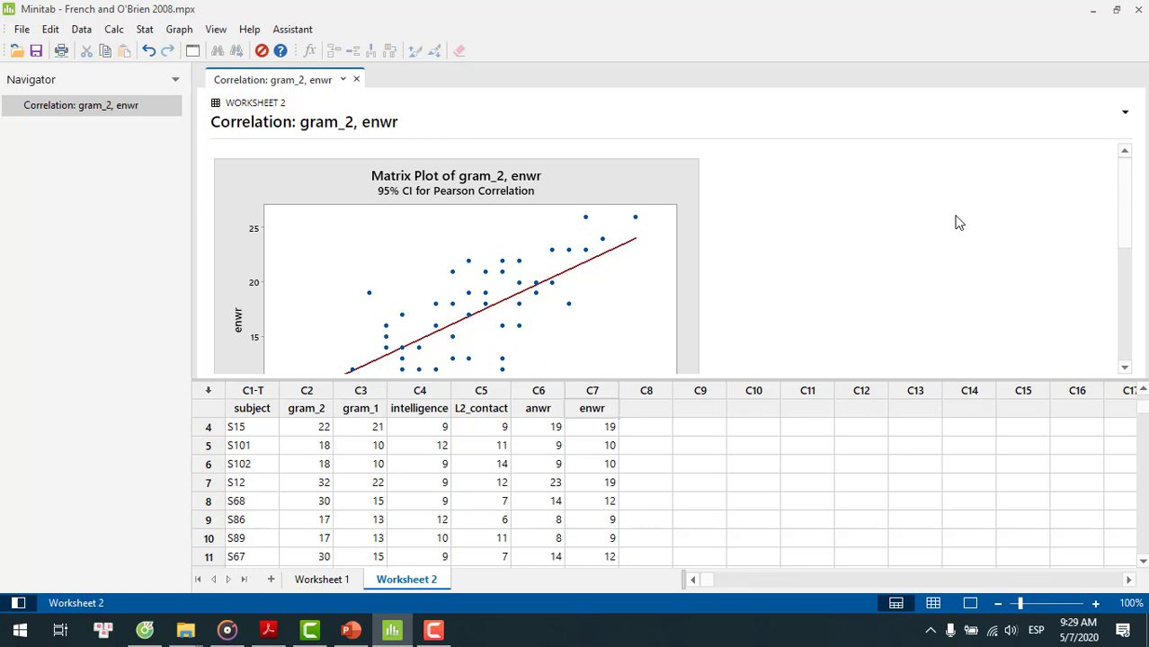
scroll(958, 222, down, 5)
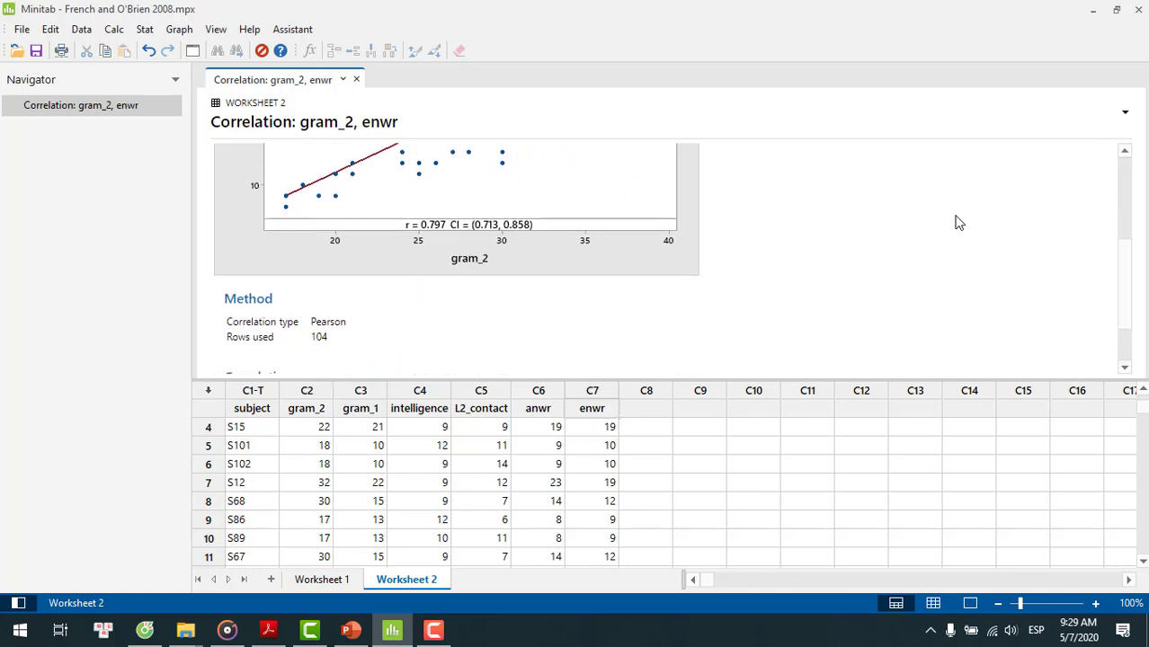
scroll(959, 222, down, 2)
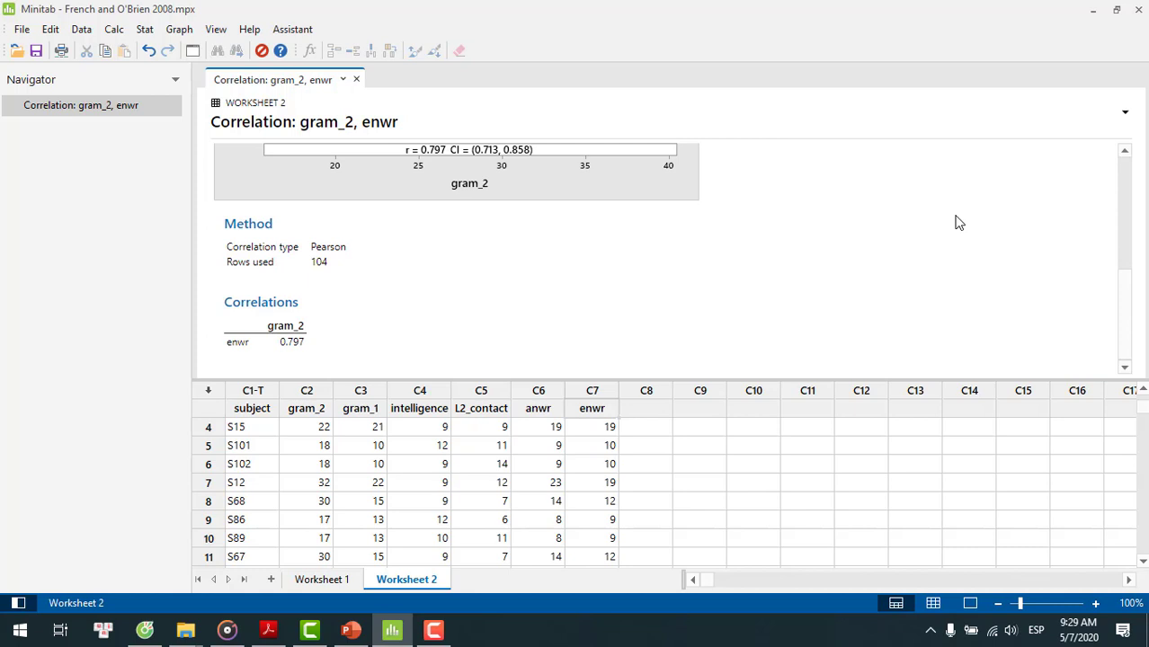
scroll(960, 223, up, 5)
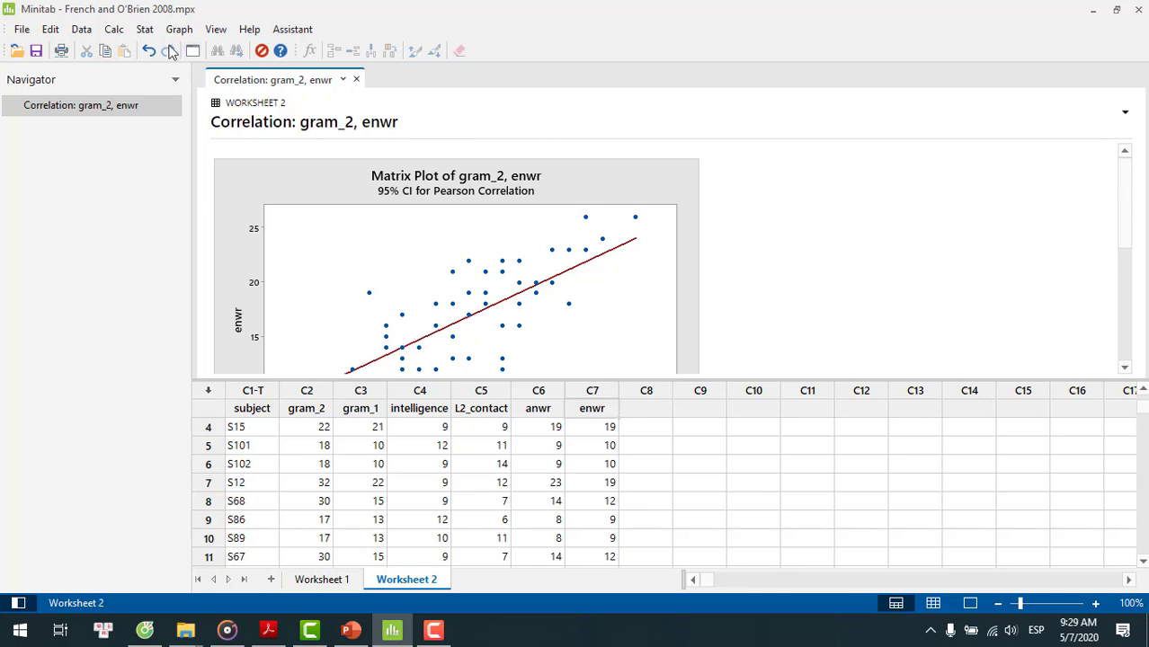
Create a linear fitted line plot with gram_2 as the response and enwr as the predictor.
click(144, 30)
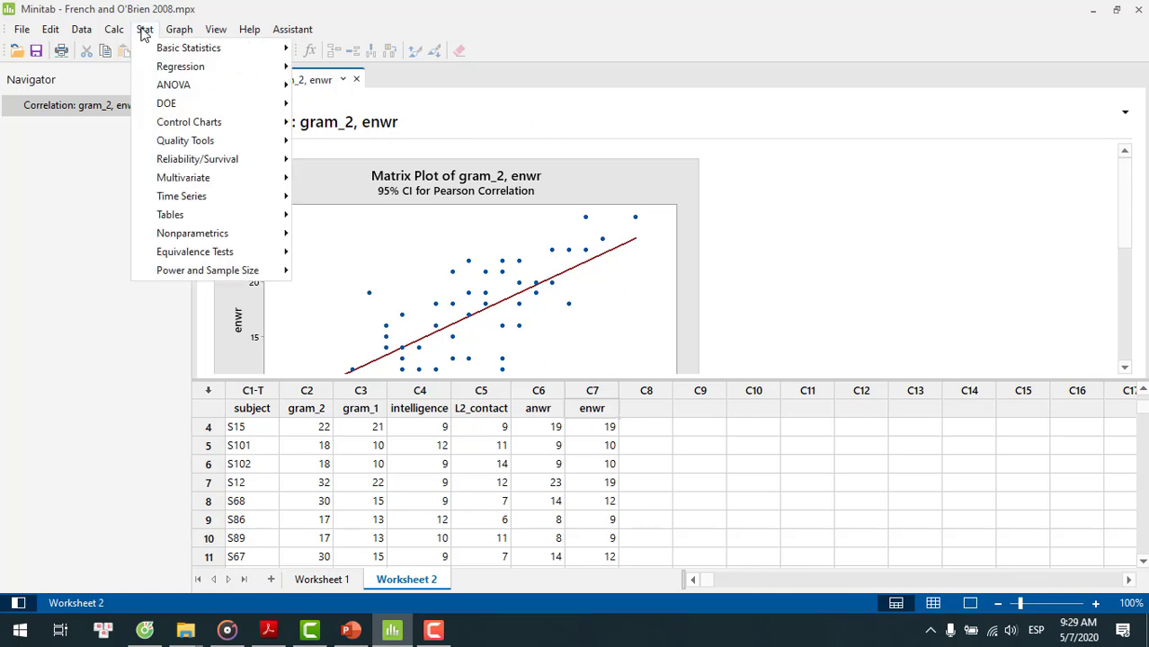
mouse_move(173, 71)
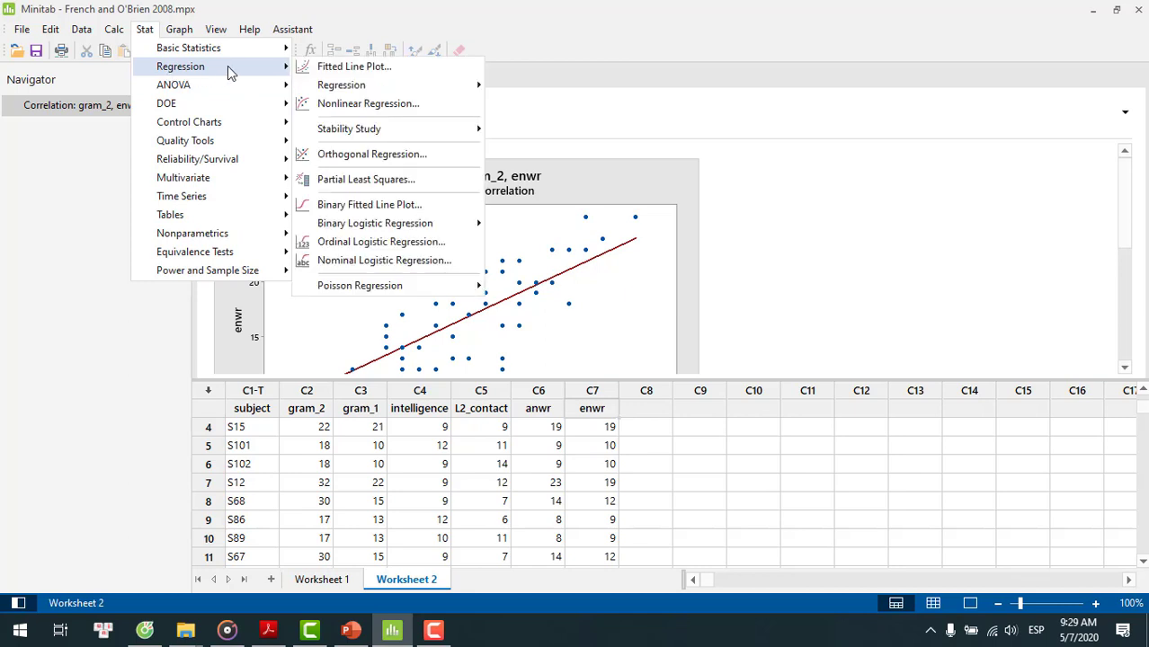
click(334, 70)
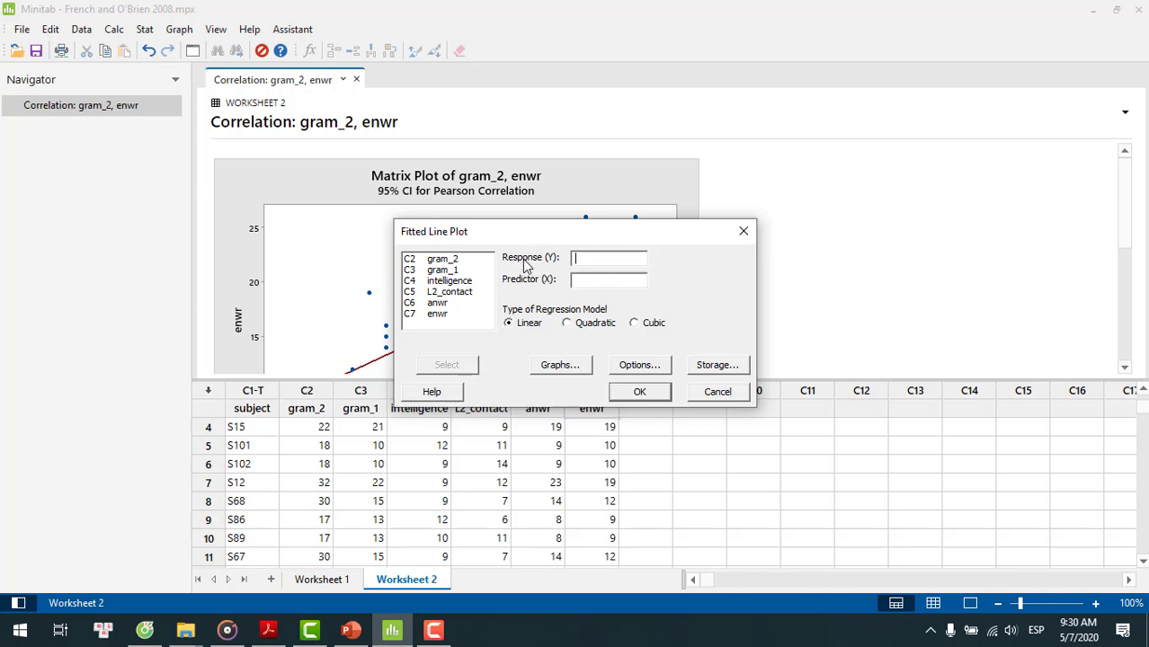
double_click(455, 259)
double_click(441, 315)
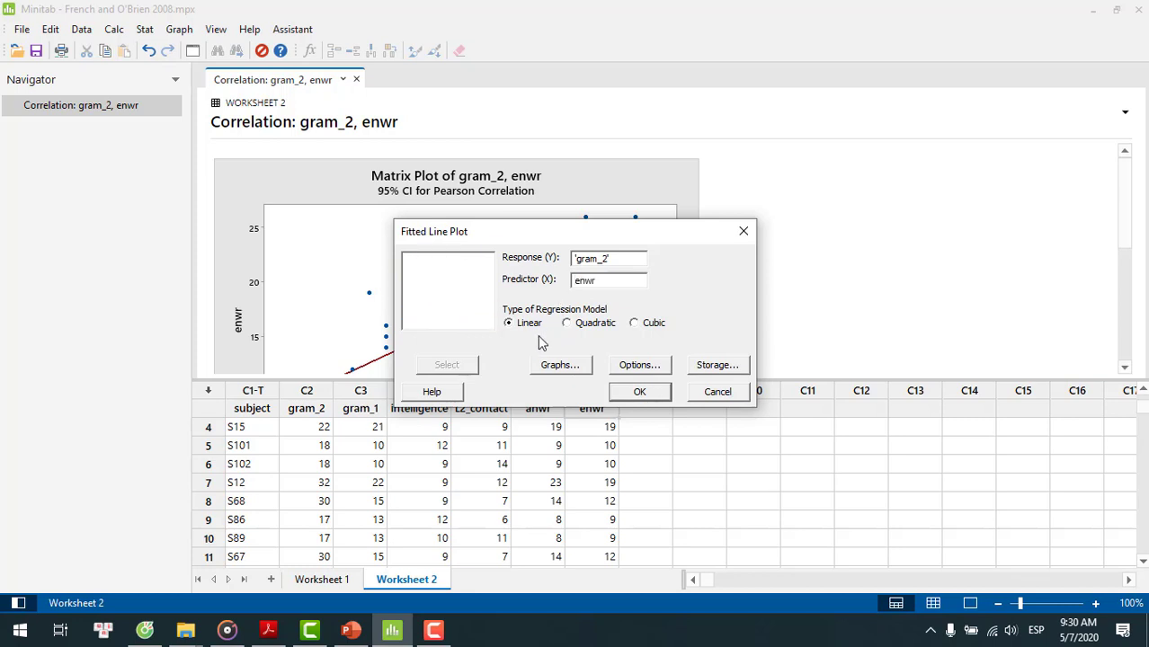
click(636, 392)
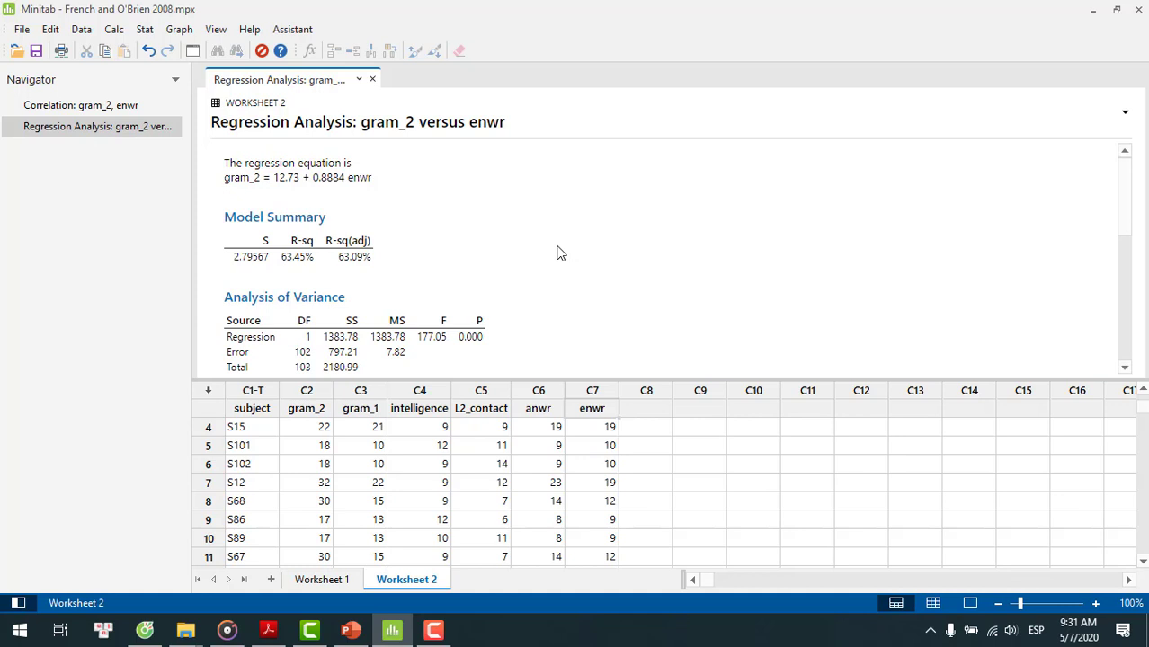
Examine the regression output for gram_2 versus enwr: model summary, analysis of variance, and the fitted line plot enlarged.
scroll(556, 252, down, 1)
scroll(556, 253, down, 1)
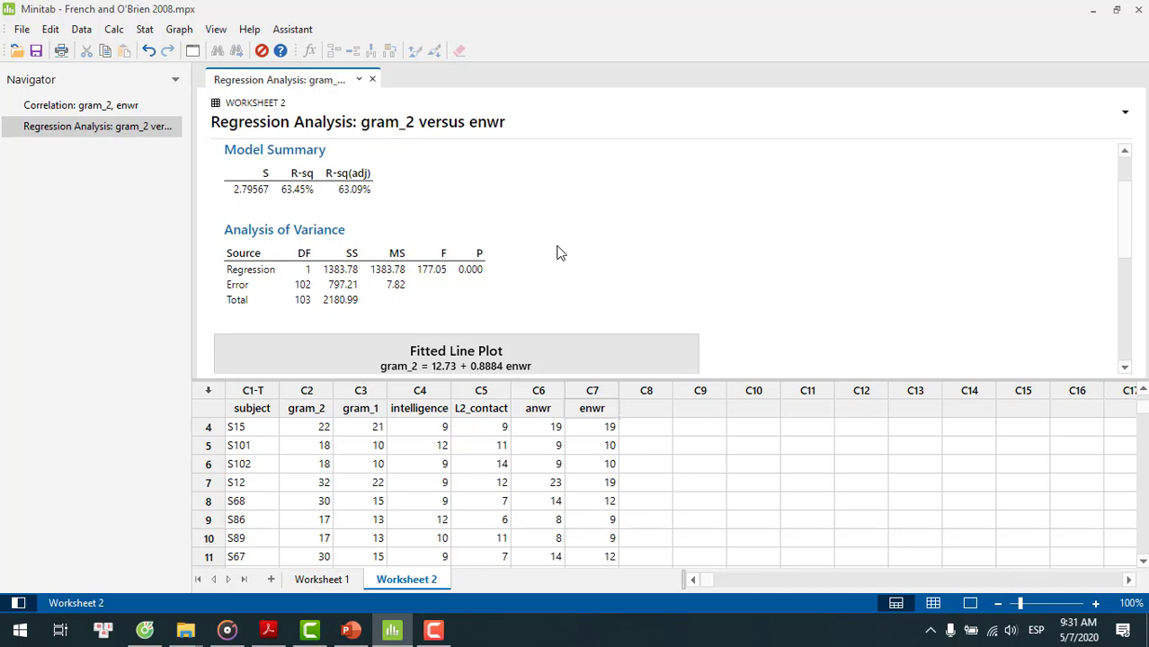
scroll(557, 252, down, 4)
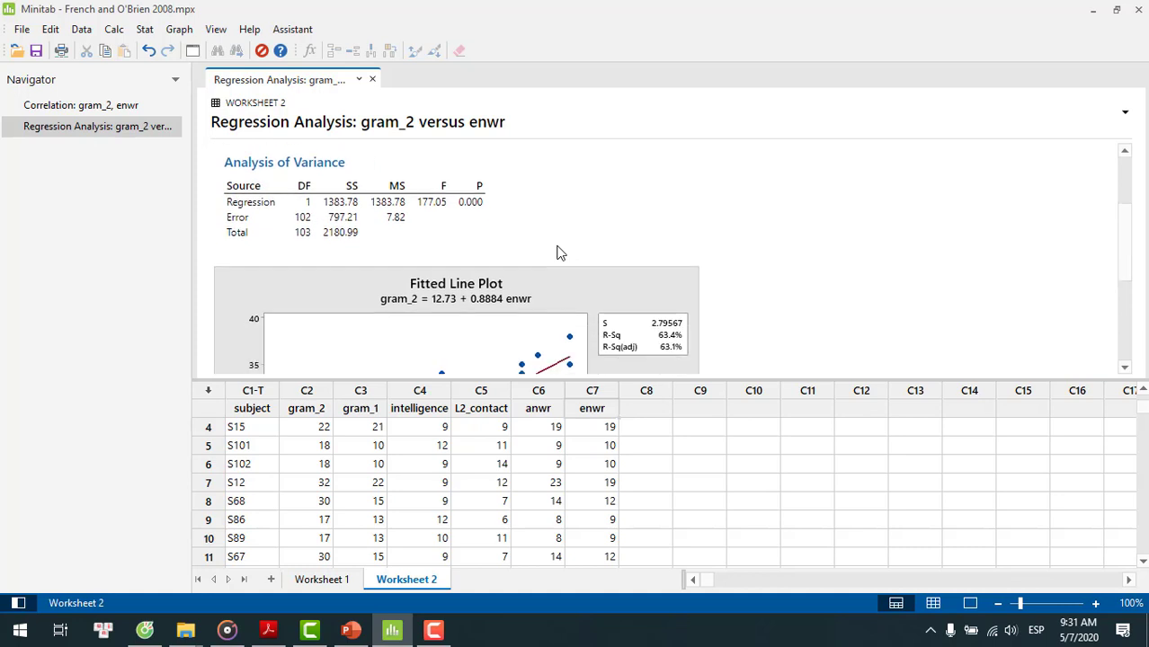
scroll(556, 253, down, 2)
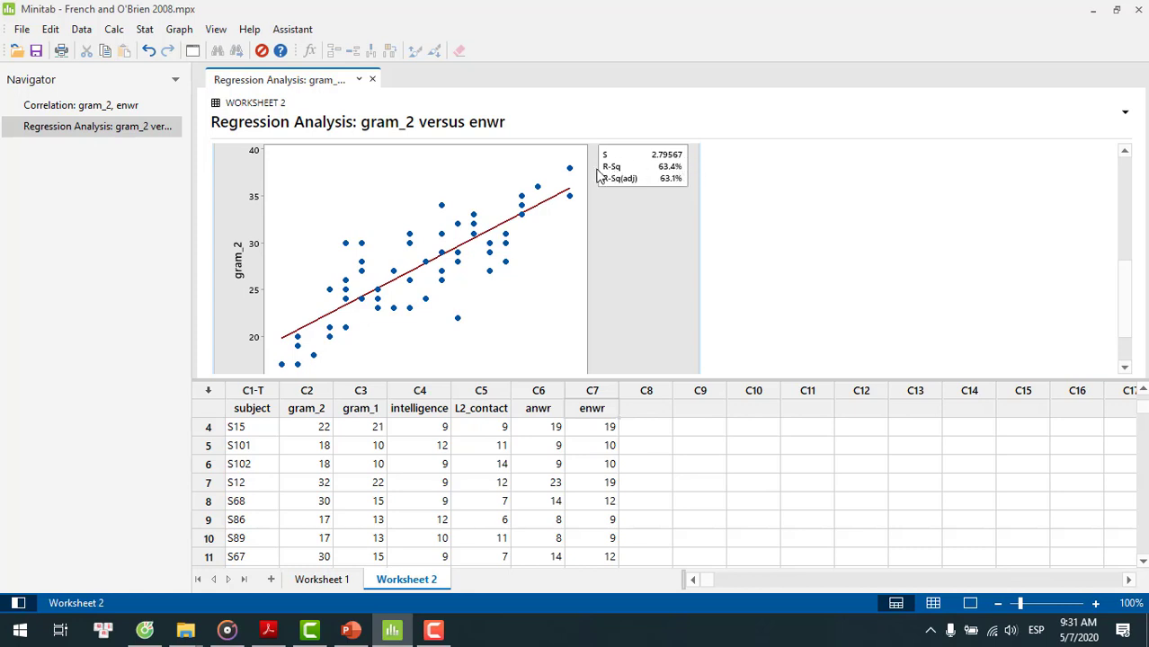
double_click(552, 272)
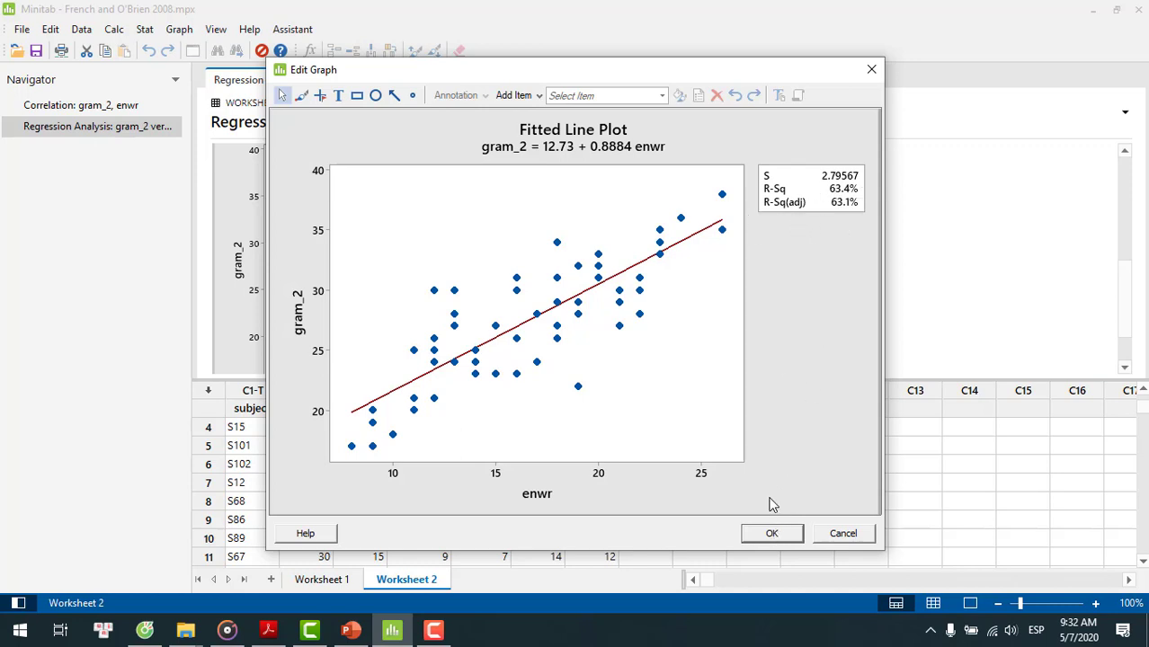
click(772, 535)
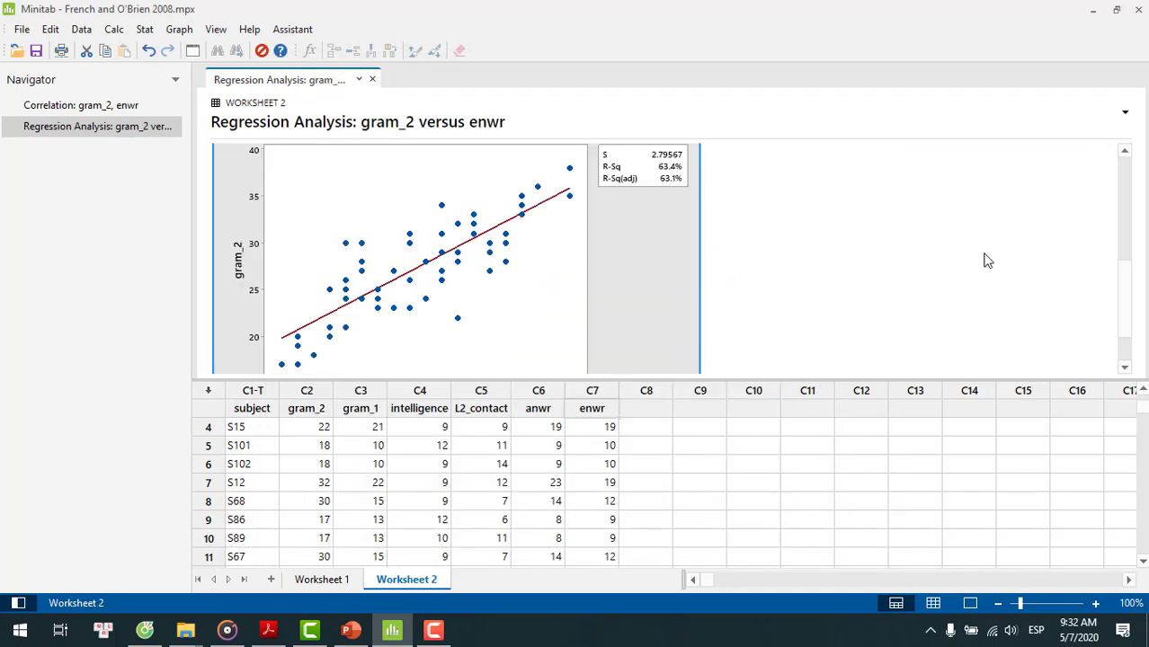
click(1127, 153)
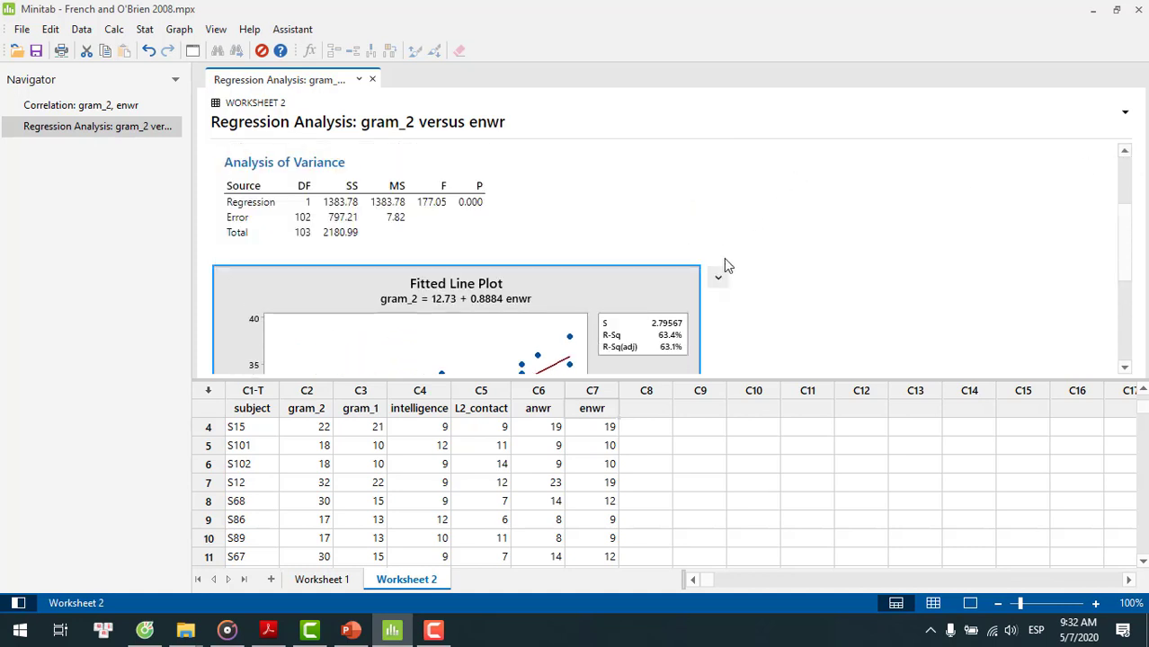
click(717, 281)
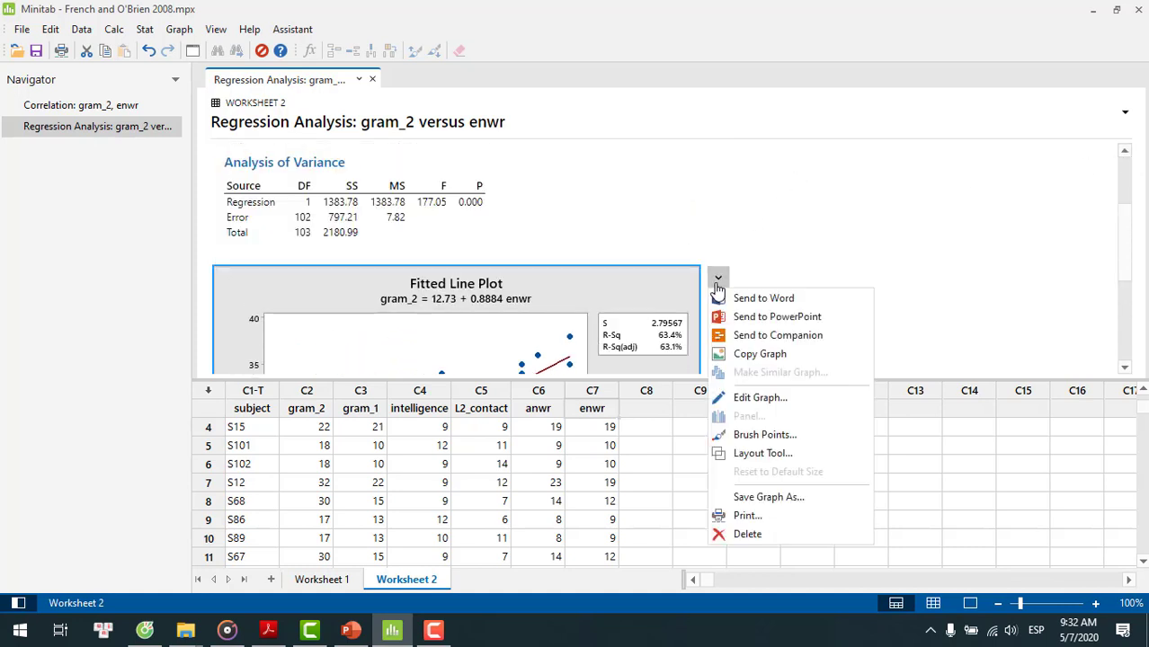
click(937, 263)
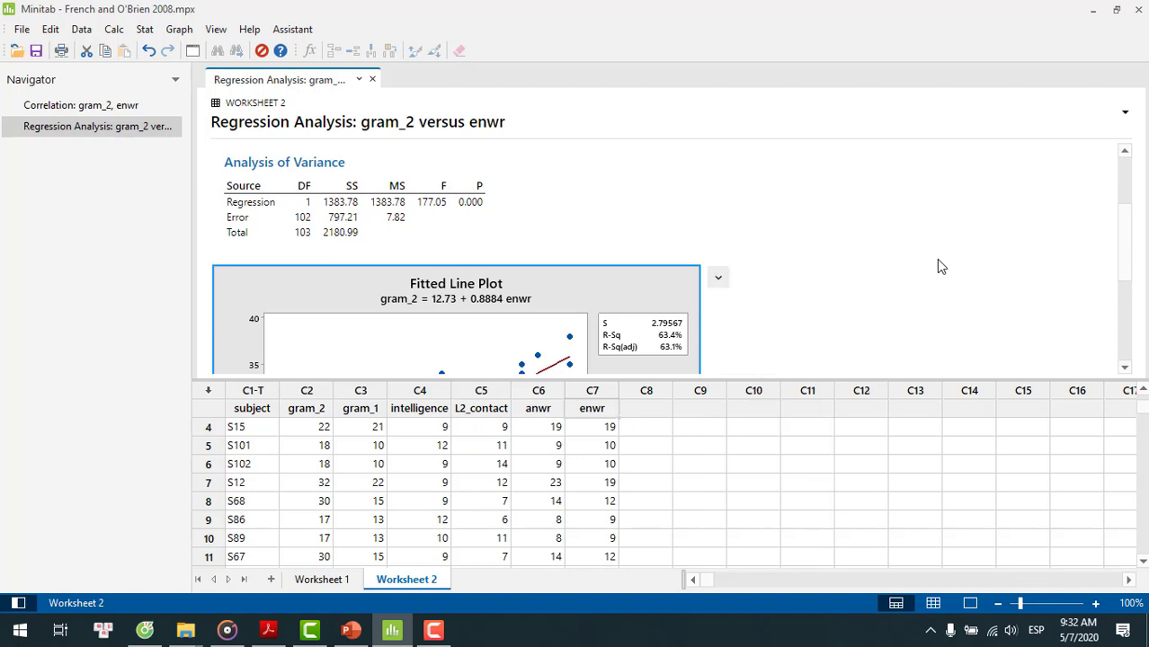
scroll(938, 261, down, 5)
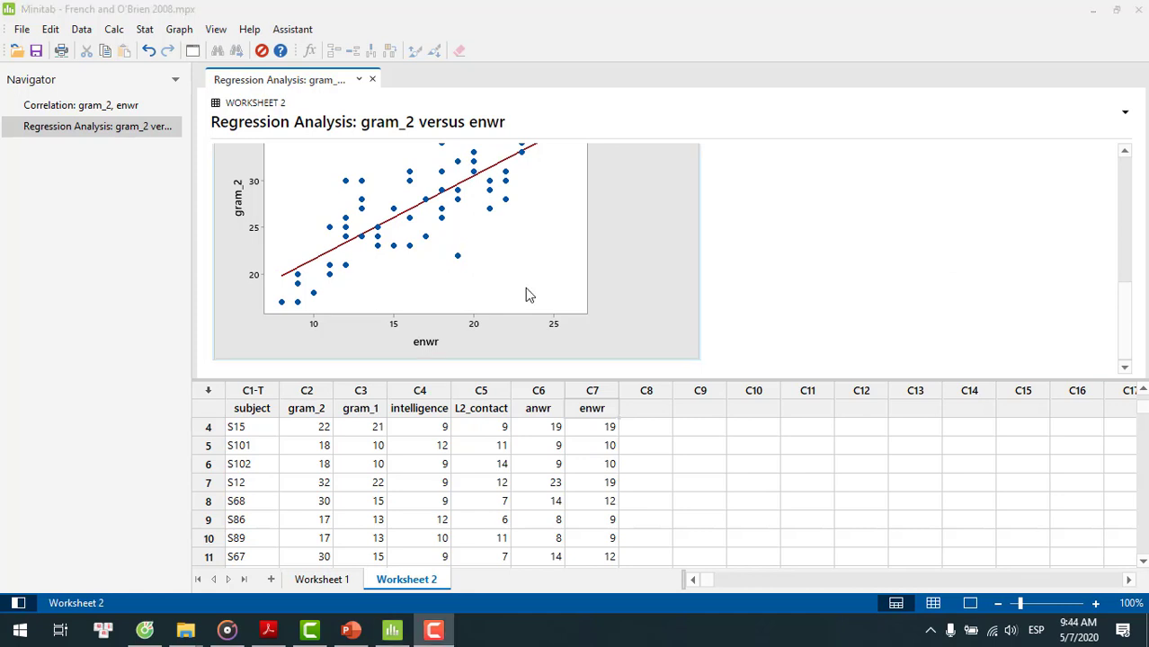
Run an Assistant simple regression with gram_2 as Y and enwr as X, automatic model choice and alpha level 0.05.
click(294, 32)
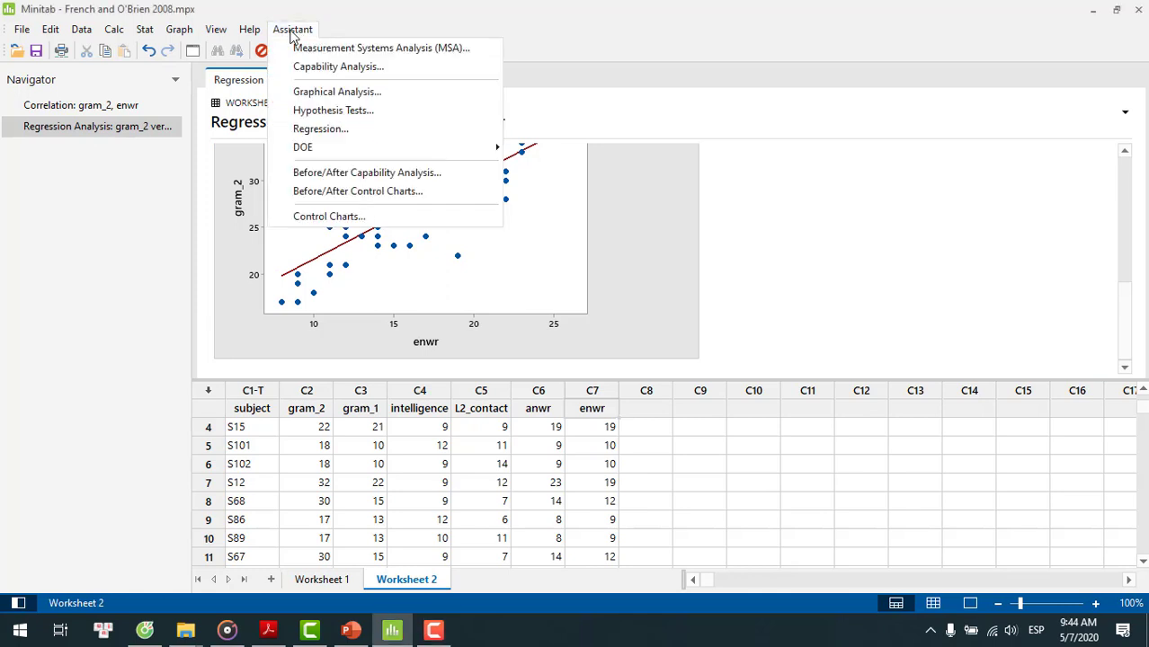
click(320, 129)
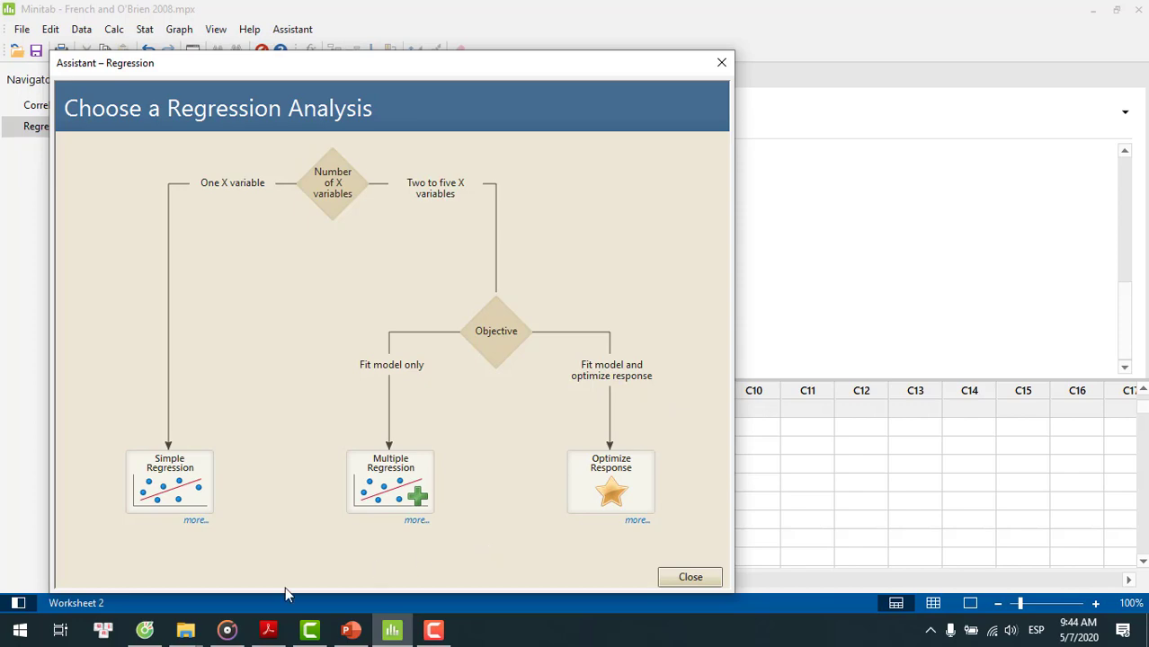
click(166, 485)
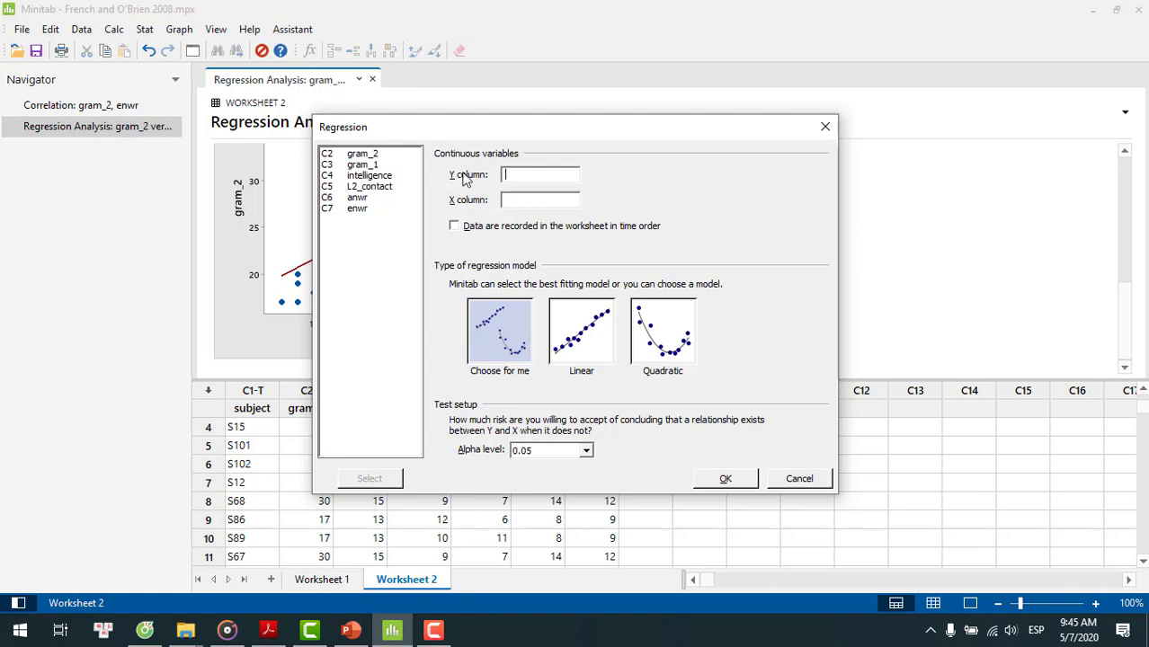
click(373, 156)
double_click(376, 158)
click(364, 212)
double_click(364, 213)
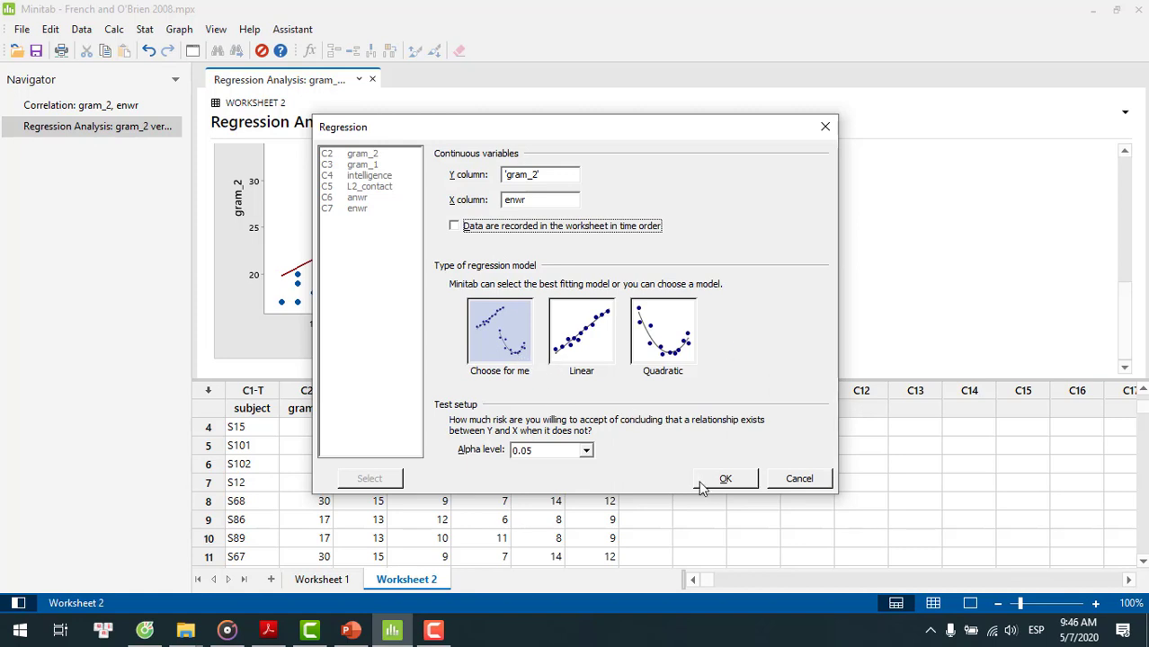
click(733, 483)
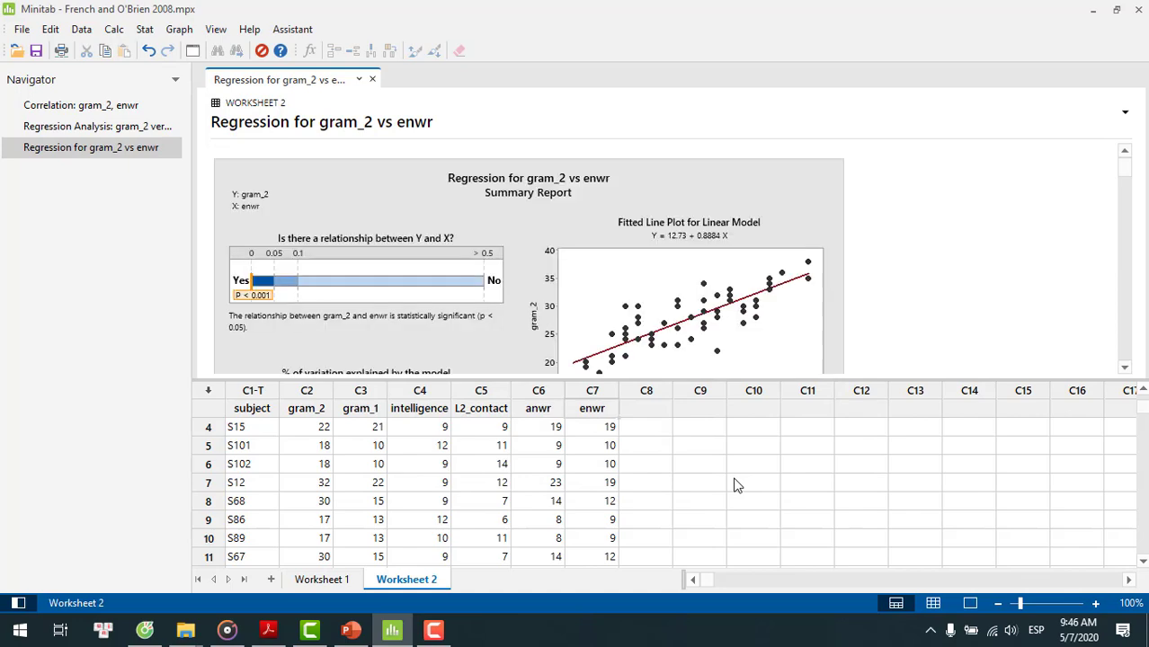
Examine the regression summary report enlarged, including the correlation and comments, and the large residuals and unusual X points in the model selection report.
double_click(800, 205)
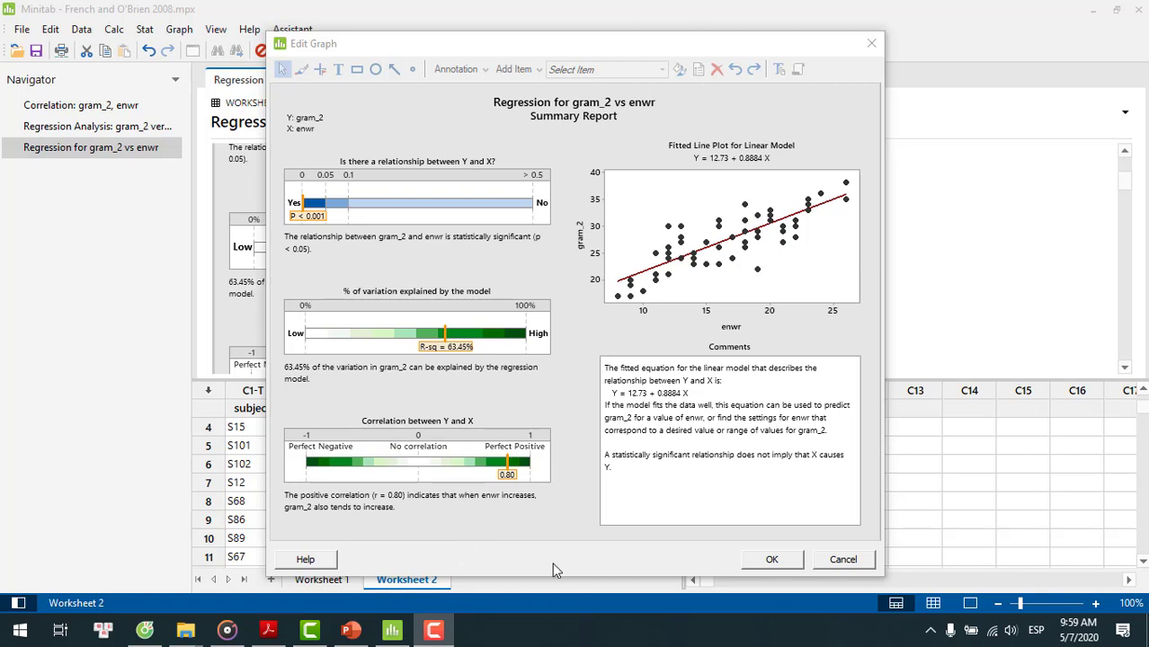
click(774, 567)
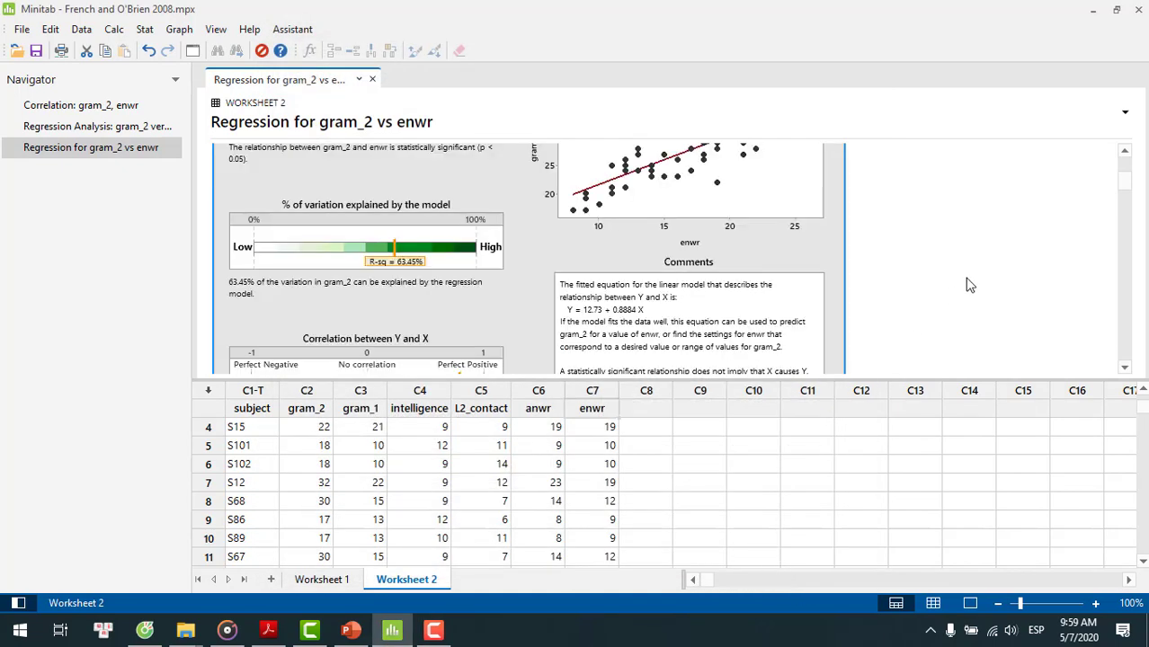
scroll(970, 285, down, 8)
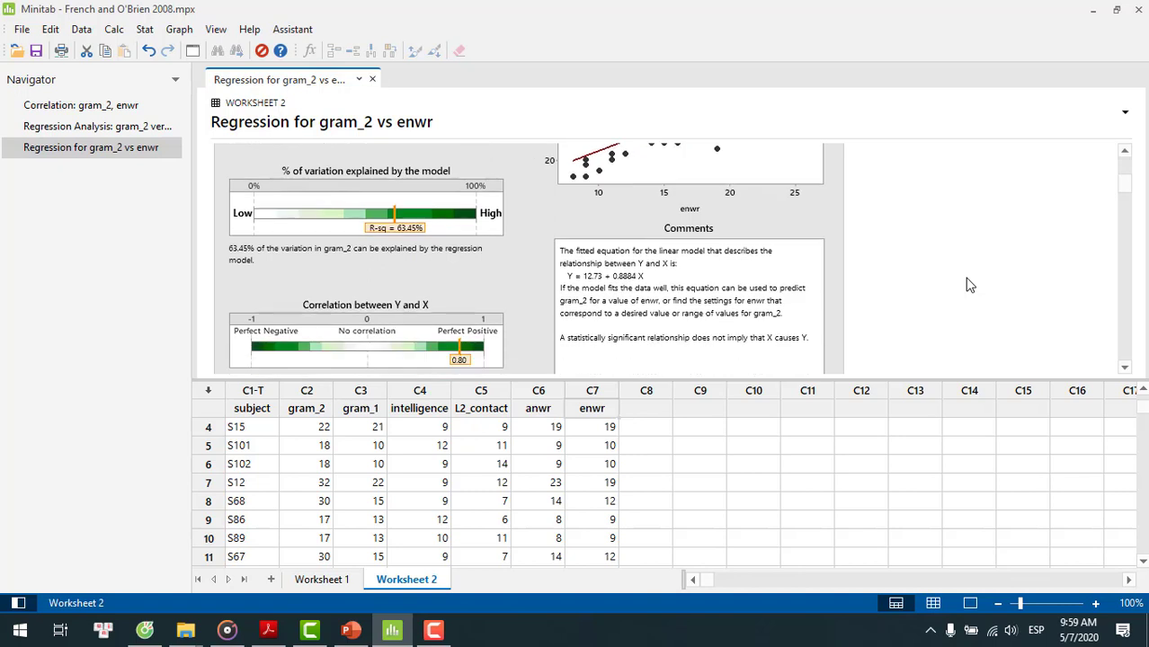
scroll(970, 285, down, 3)
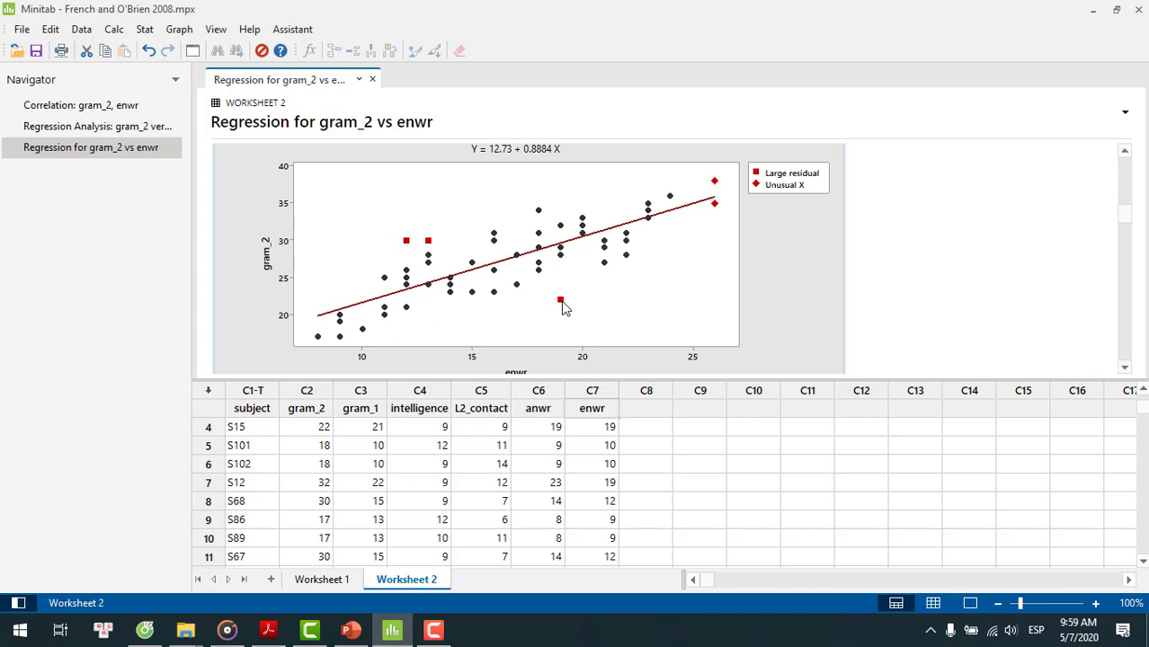
mouse_move(563, 307)
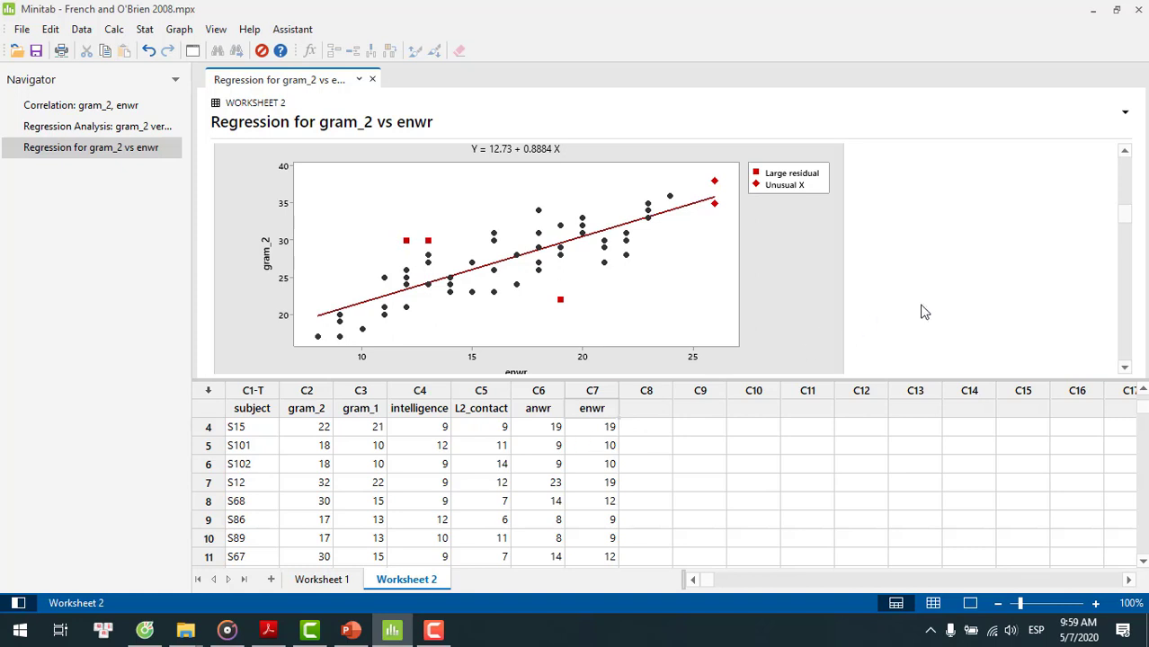
scroll(925, 312, down, 10)
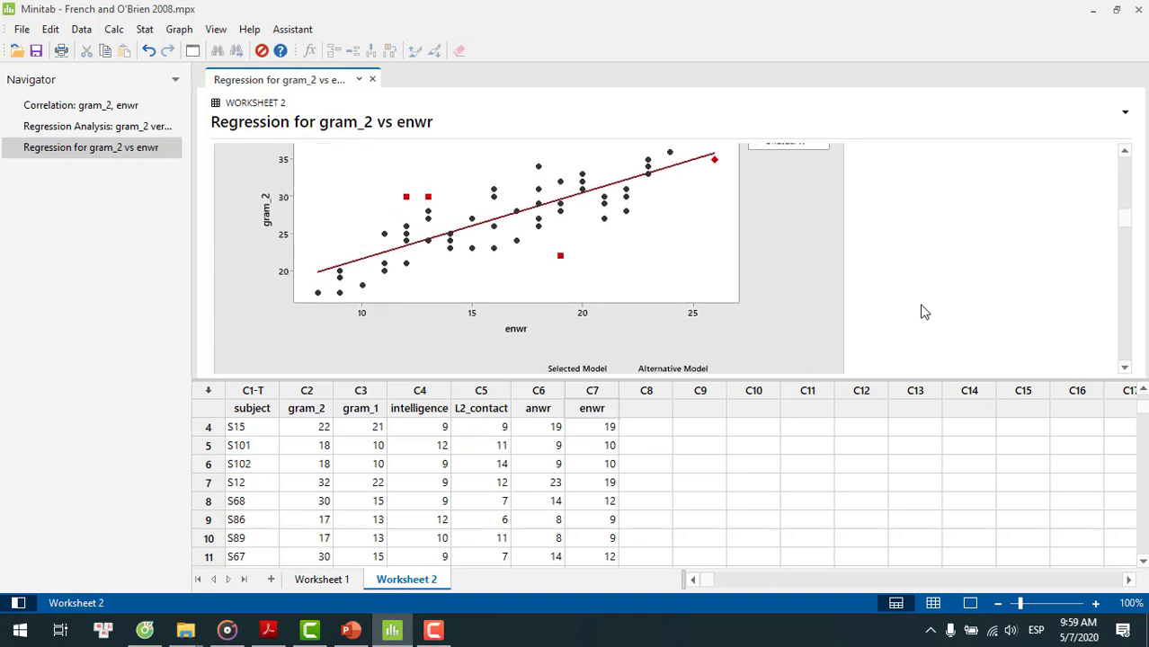
Examine the diagnostic report's residuals plot, the prediction report and the report card of the gram_2 versus enwr regression.
scroll(924, 312, down, 4)
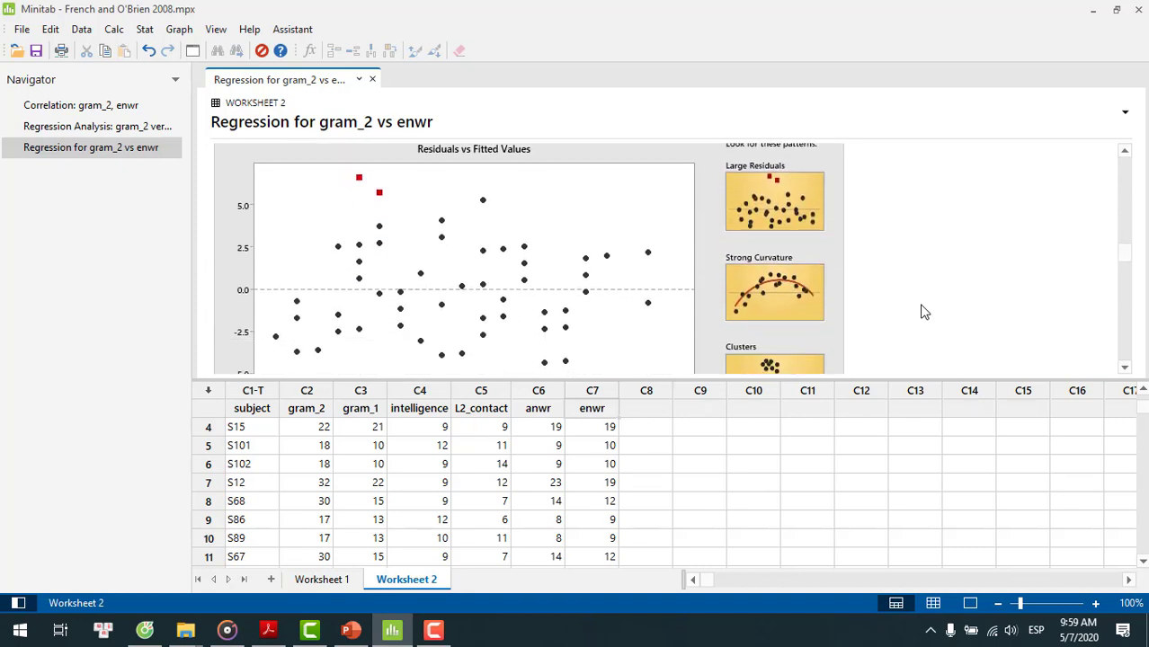
scroll(925, 312, down, 3)
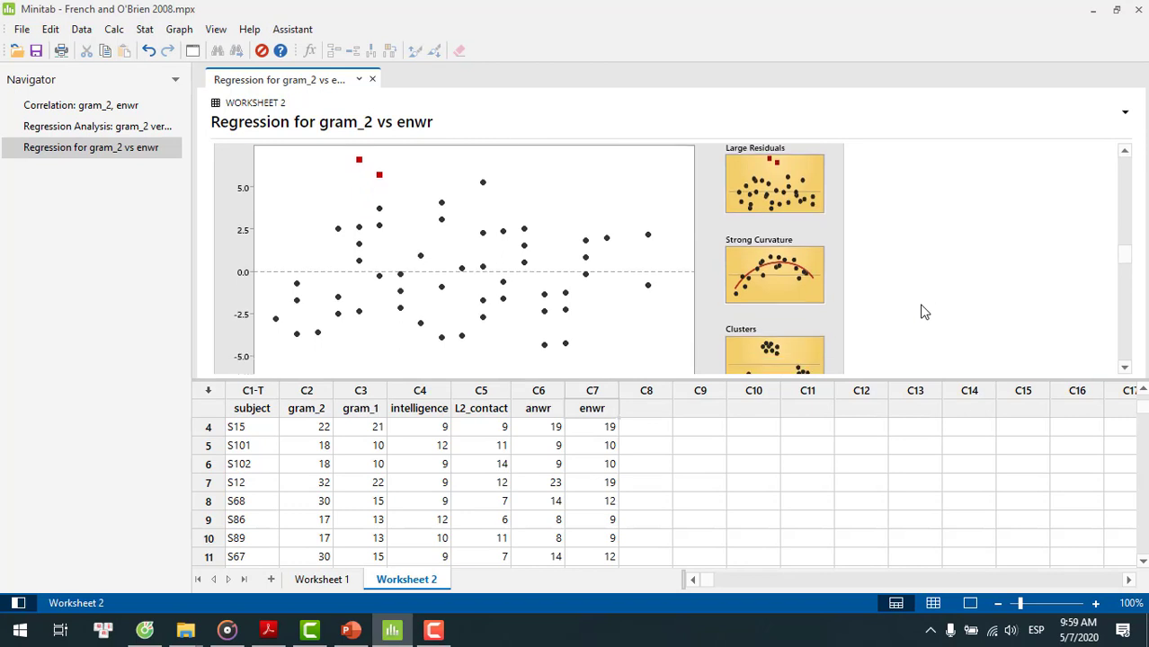
scroll(925, 312, up, 4)
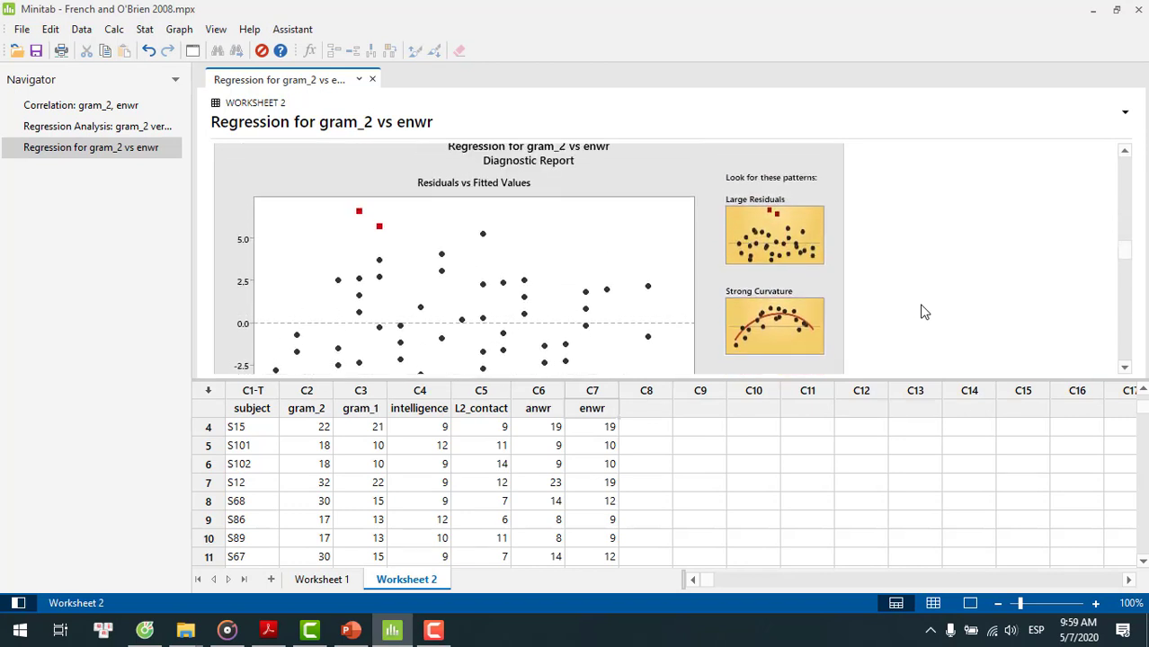
scroll(925, 312, down, 12)
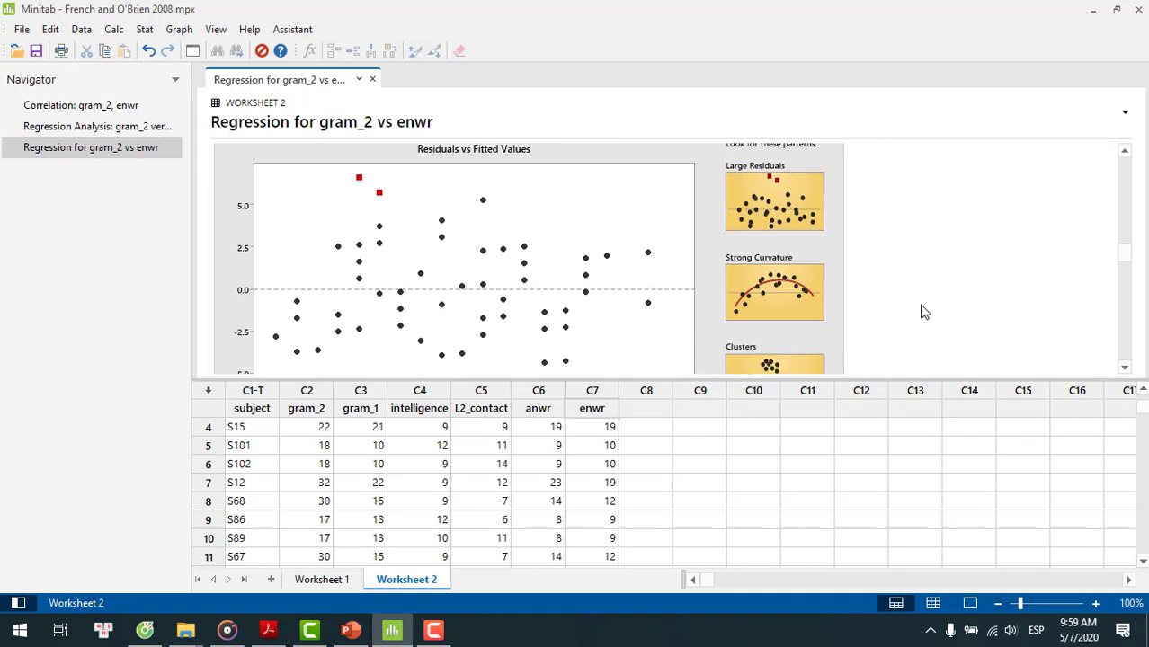
scroll(924, 312, down, 10)
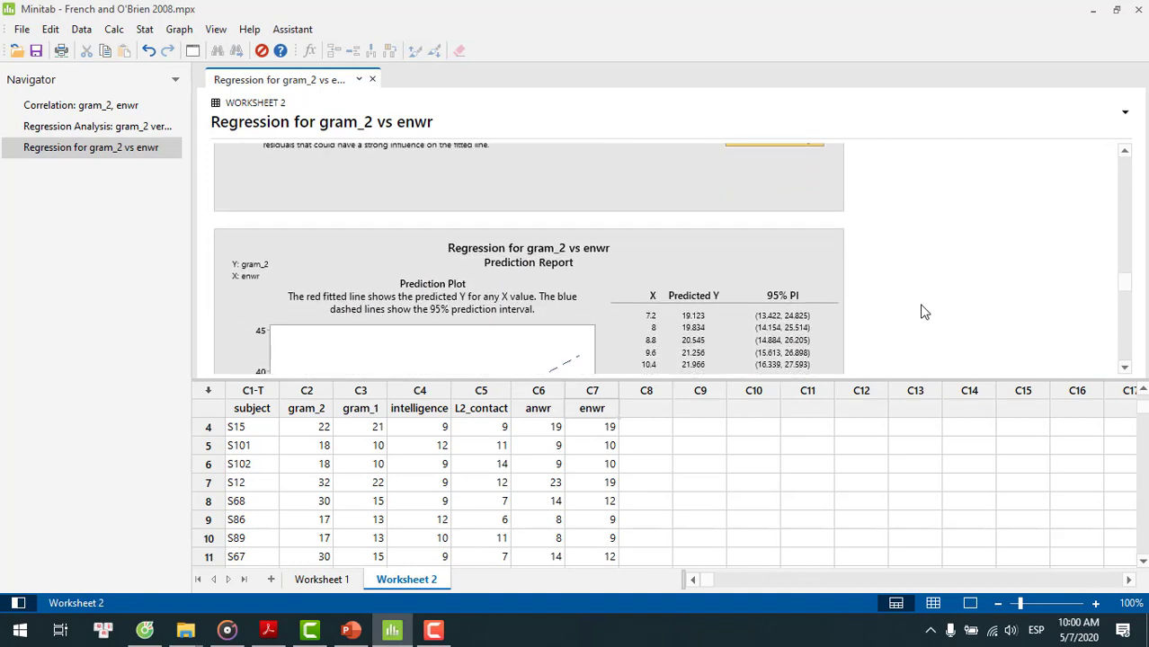
scroll(924, 312, down, 2)
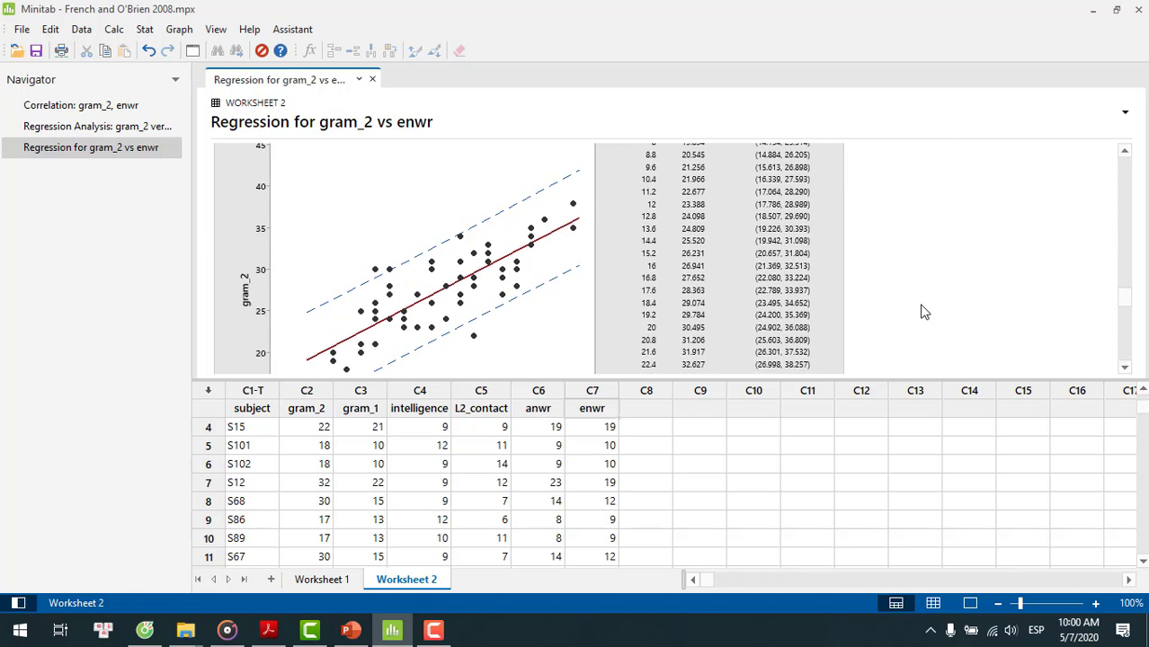
scroll(924, 312, up, 2)
scroll(924, 312, down, 7)
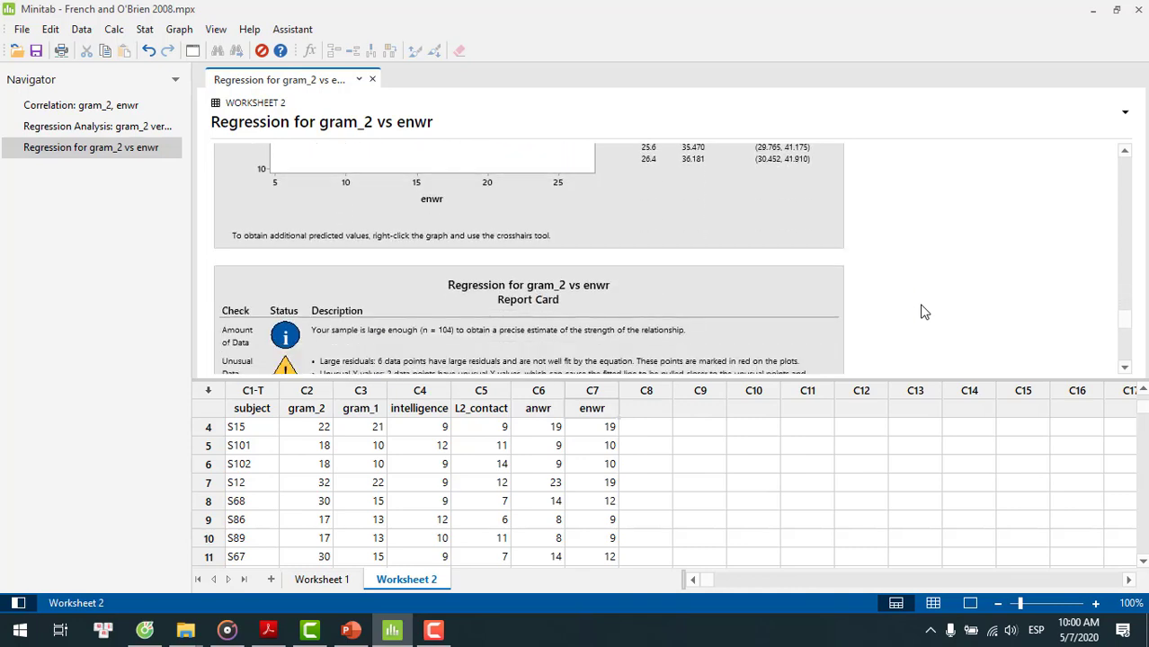
scroll(924, 312, down, 5)
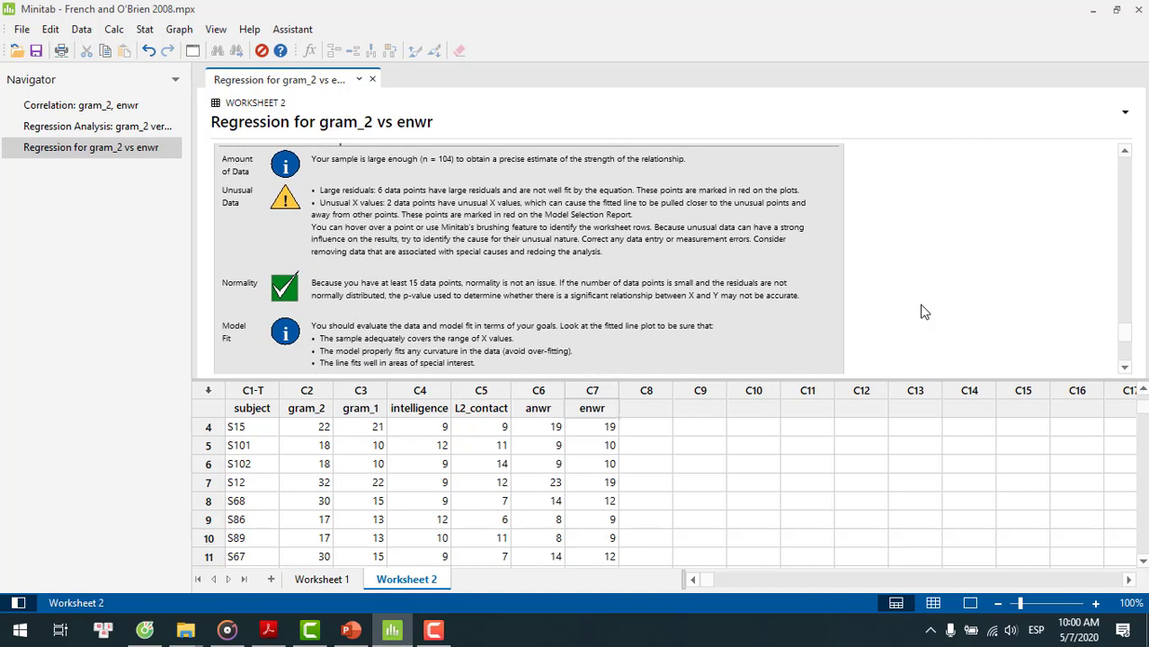
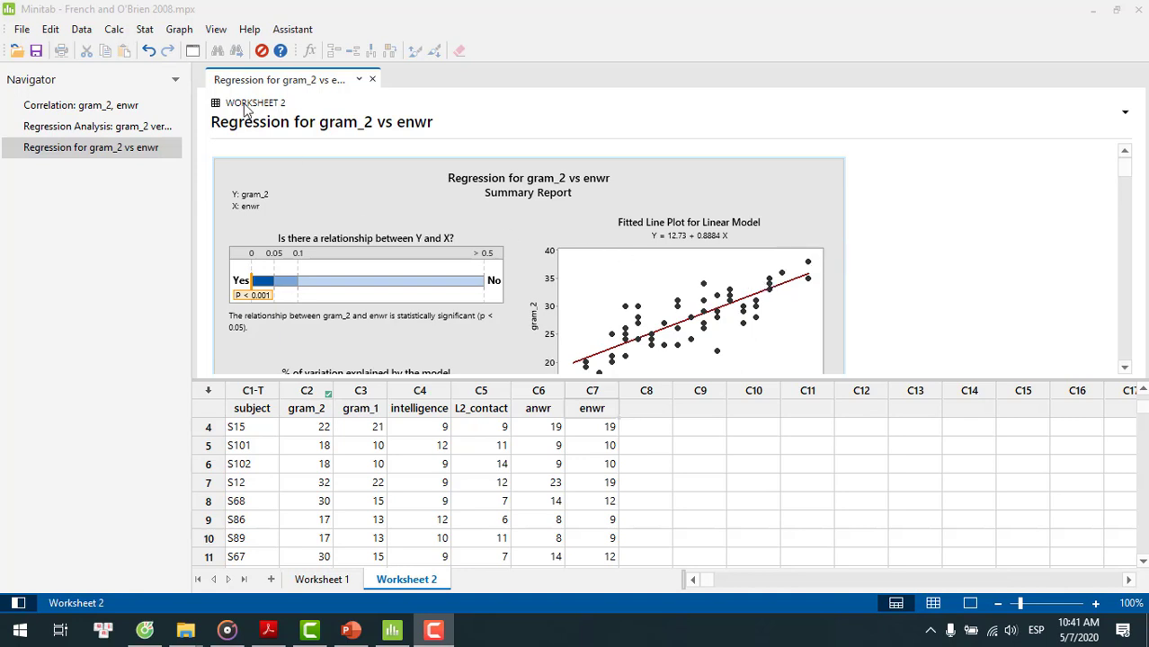
Run a Ryan-Joiner normality test on gram_2 without percentile lines and inspect its probability plot enlarged.
click(144, 30)
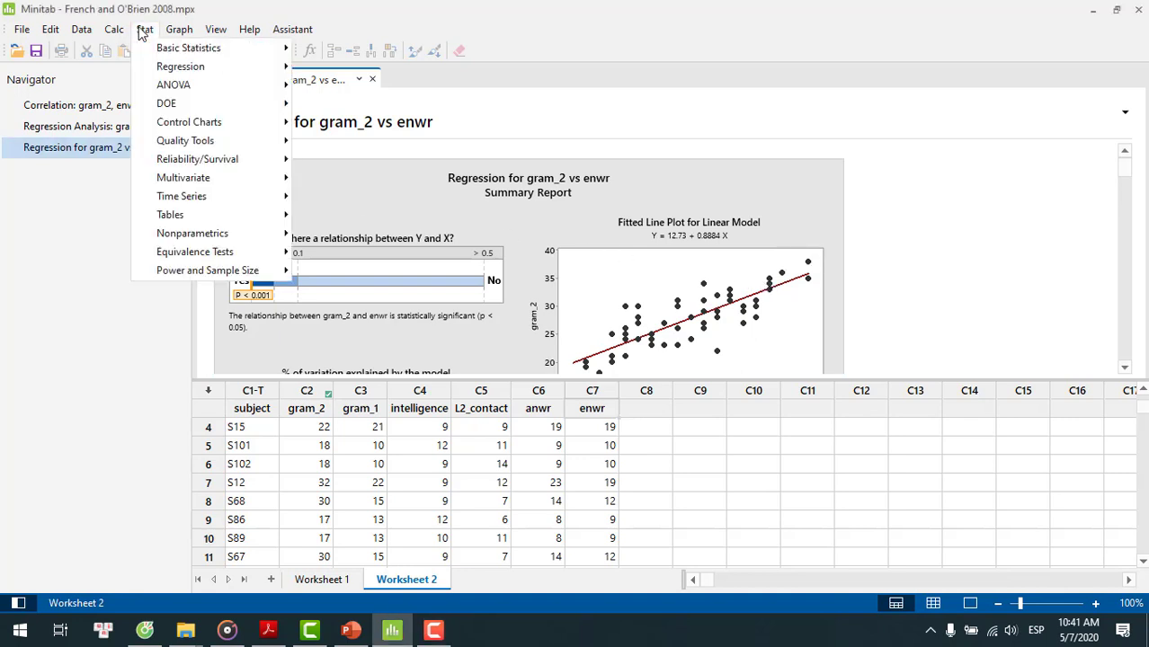
mouse_move(147, 51)
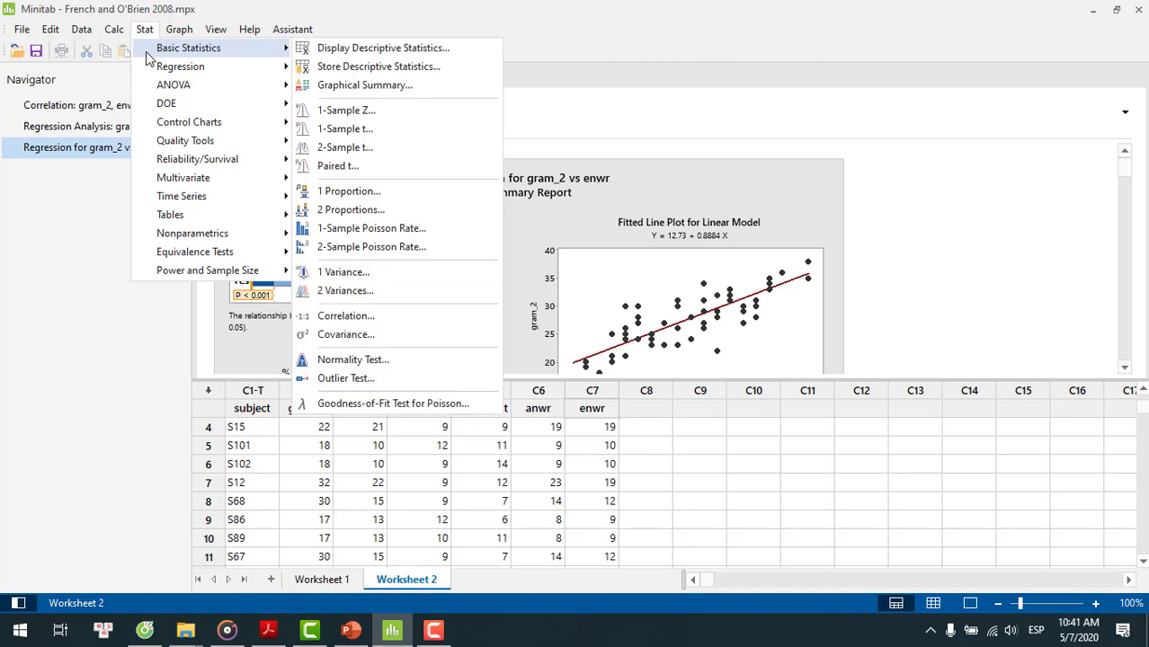
click(365, 361)
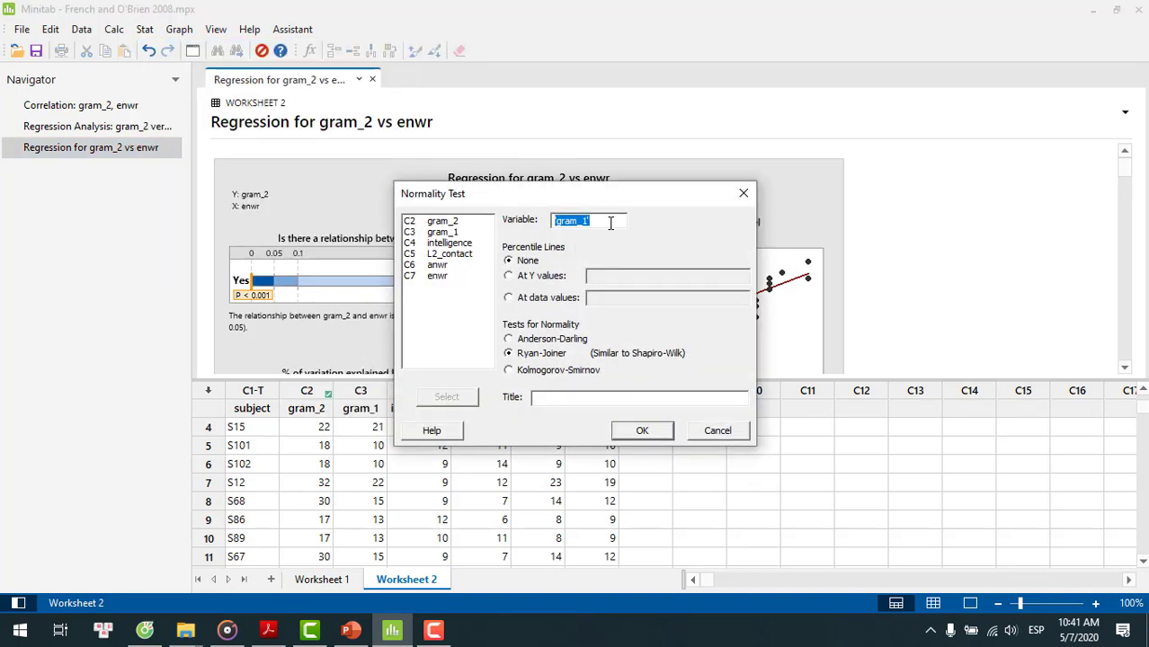
click(611, 223)
key(BackSpace)
key(BackSpace)
key(BackSpace)
key(BackSpace)
key(BackSpace)
key(BackSpace)
key(BackSpace)
double_click(449, 223)
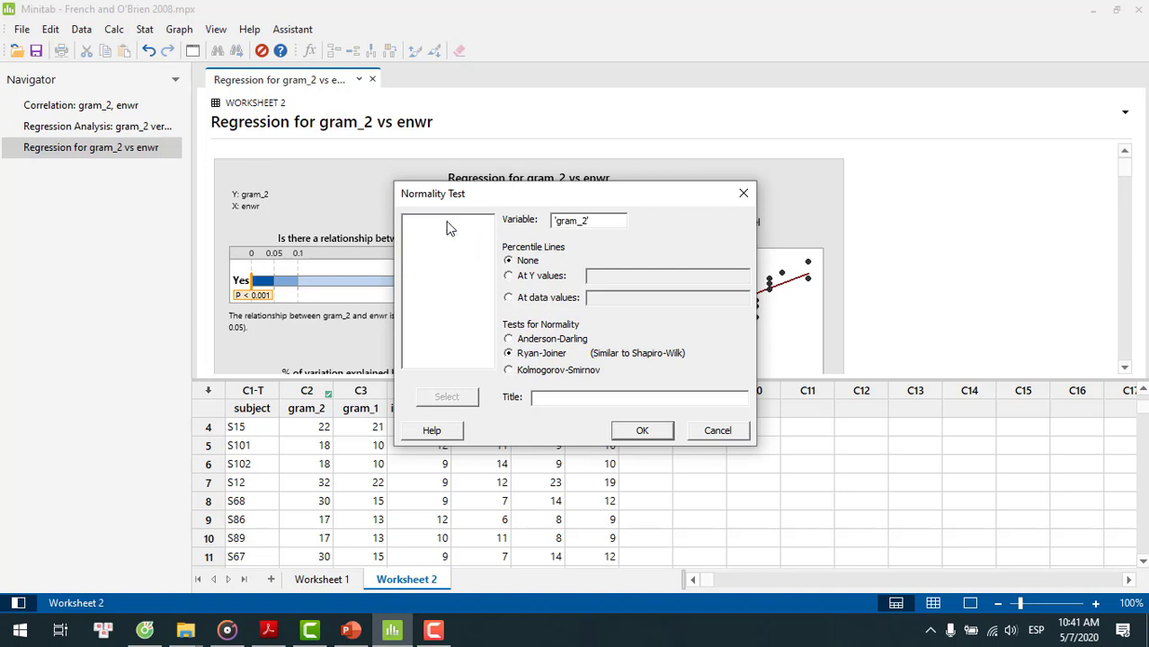
click(509, 340)
click(509, 353)
click(640, 431)
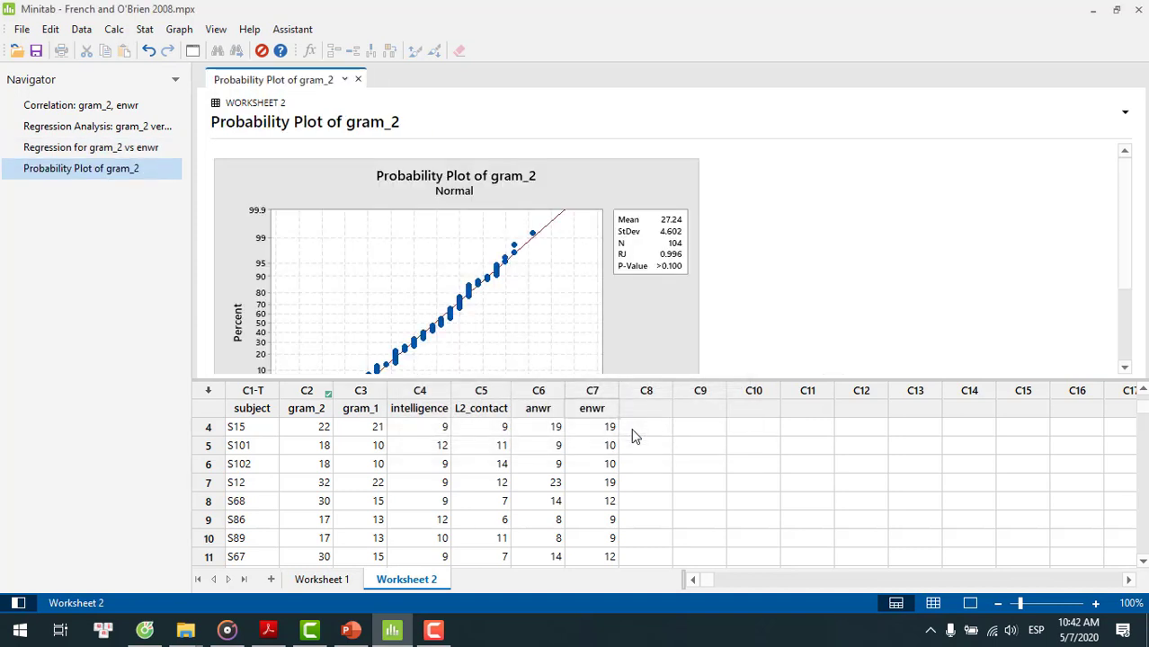
double_click(570, 353)
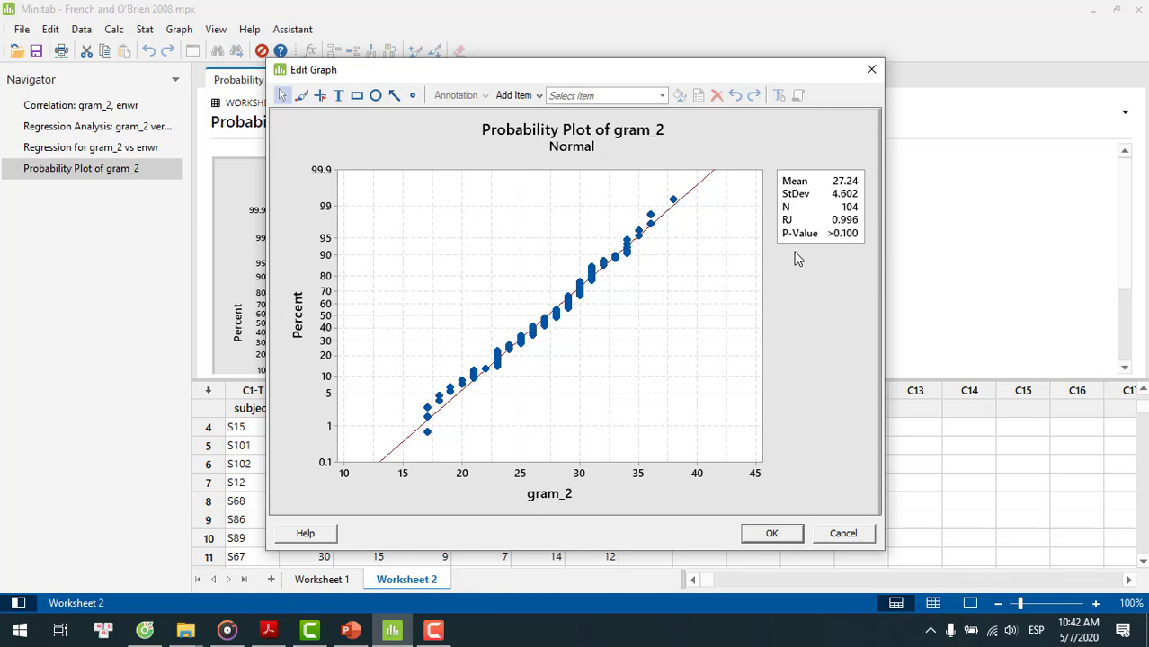
click(772, 534)
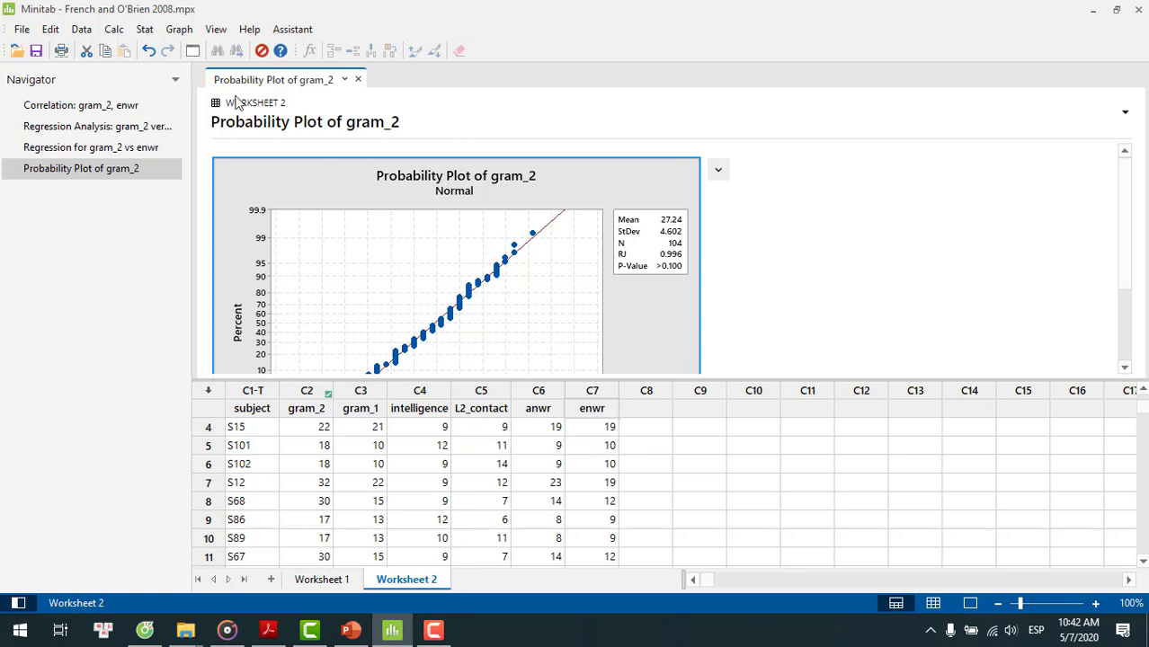
Run a Ryan-Joiner normality test on gram_1 without percentile lines and inspect its probability plot enlarged.
click(146, 30)
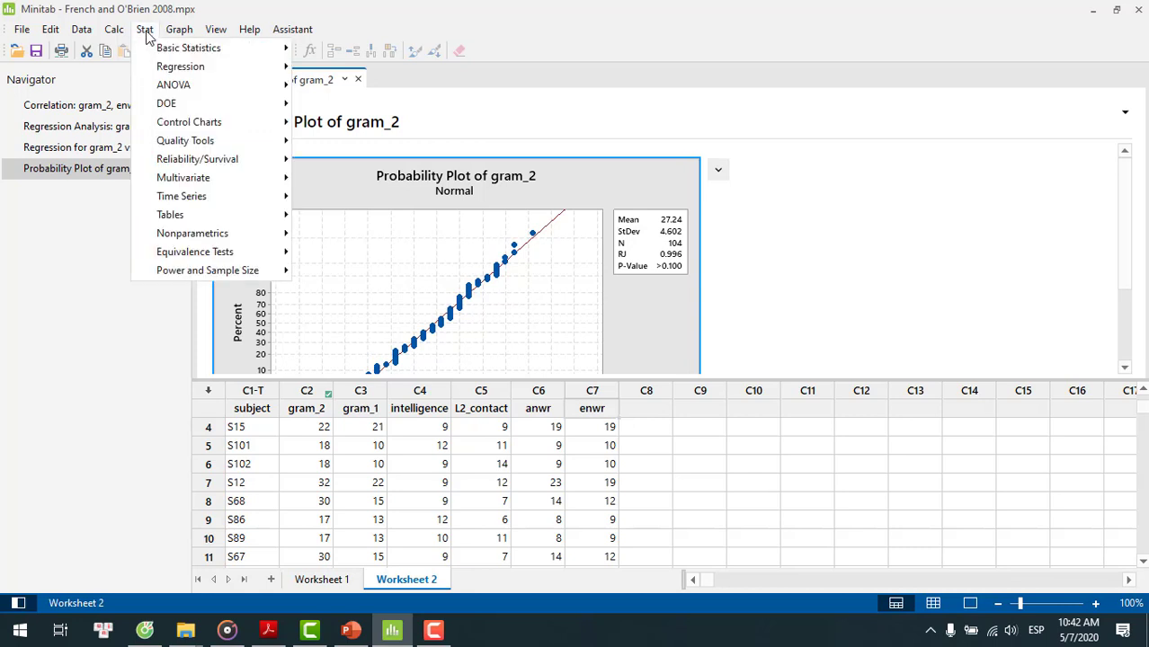
mouse_move(155, 52)
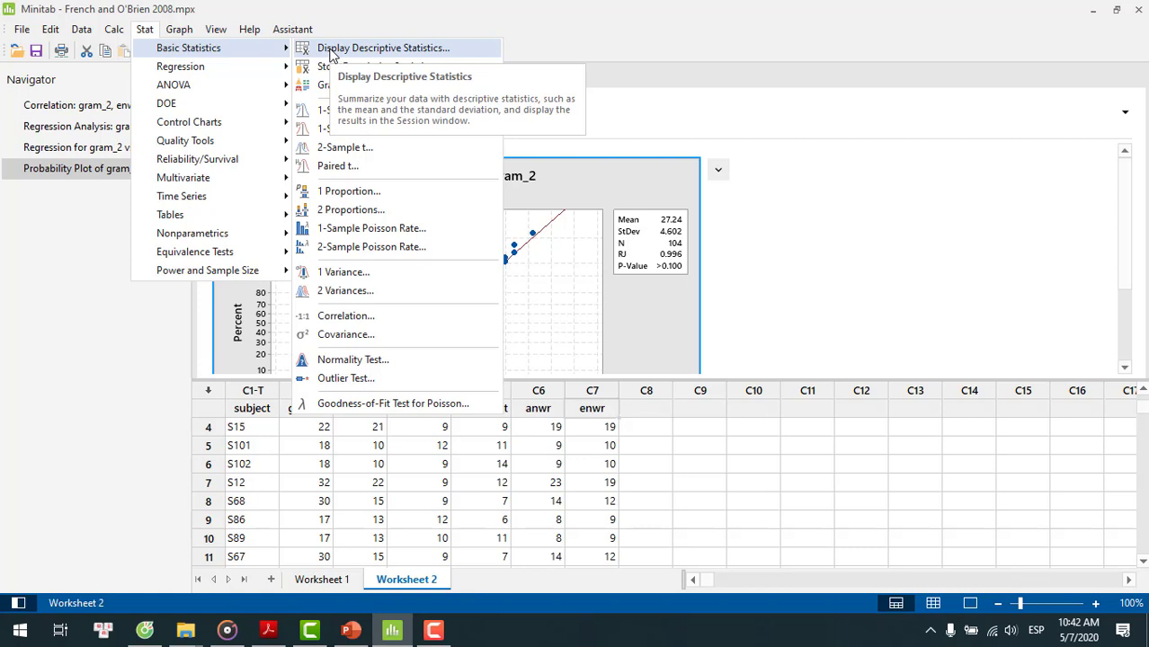
click(361, 363)
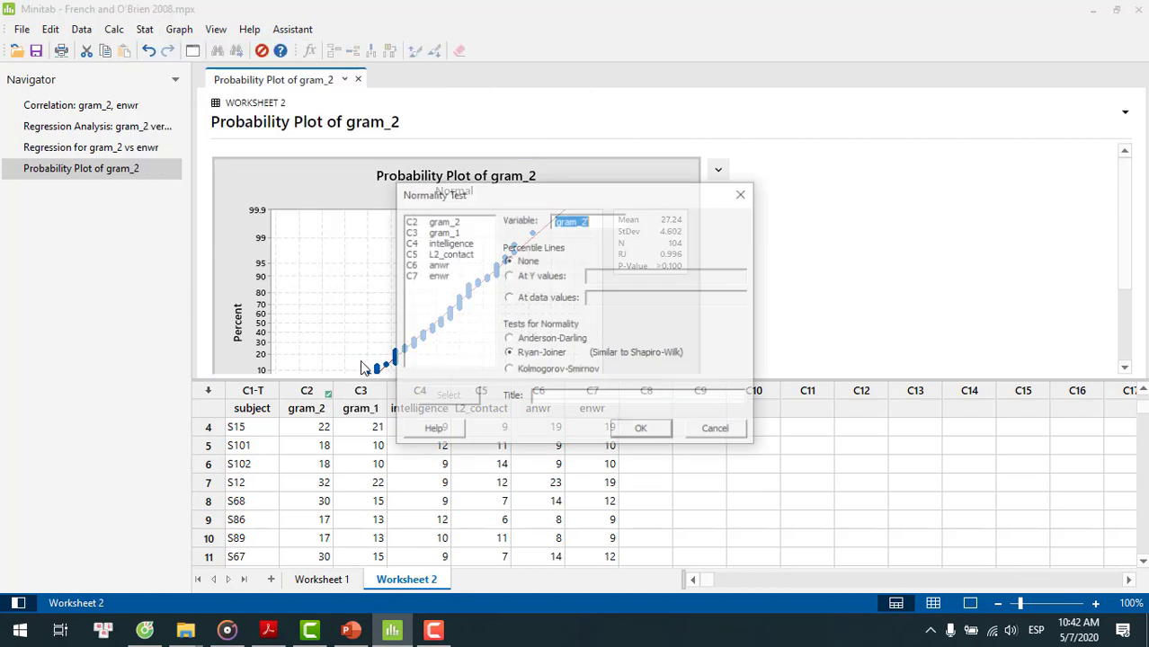
click(441, 233)
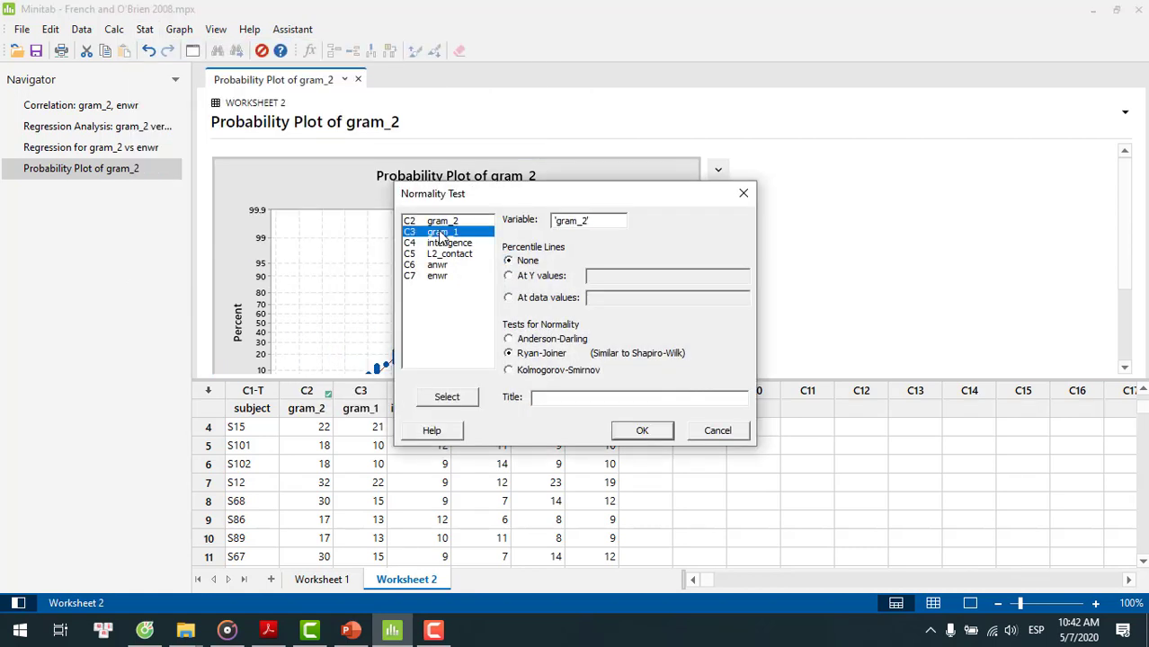
double_click(440, 233)
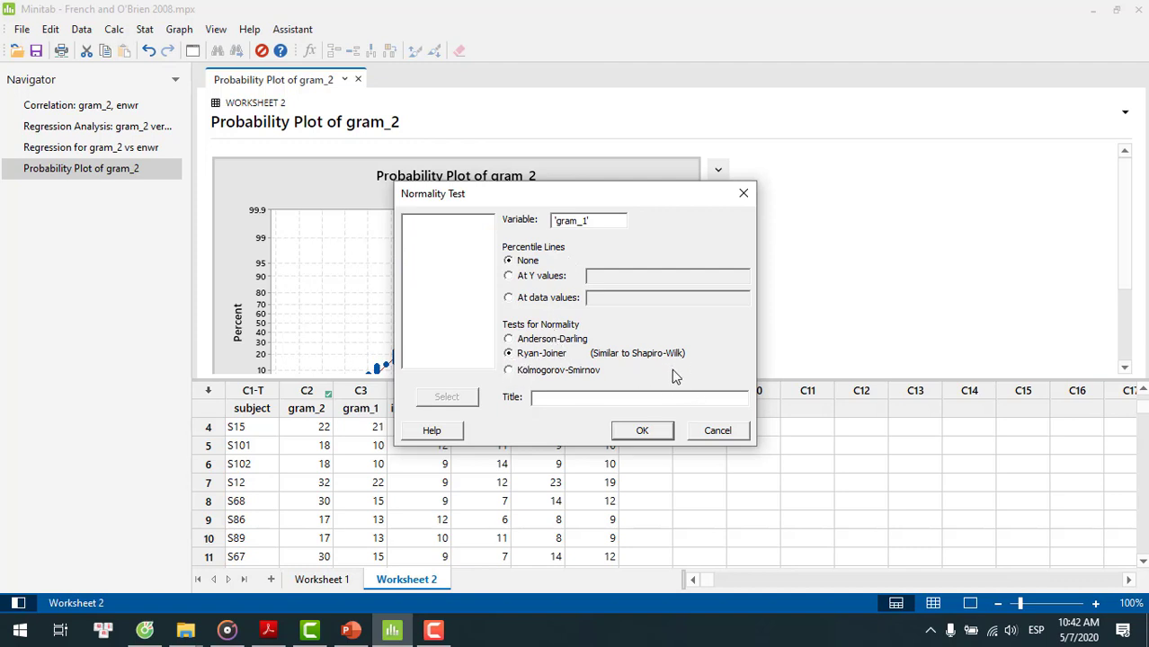
click(642, 431)
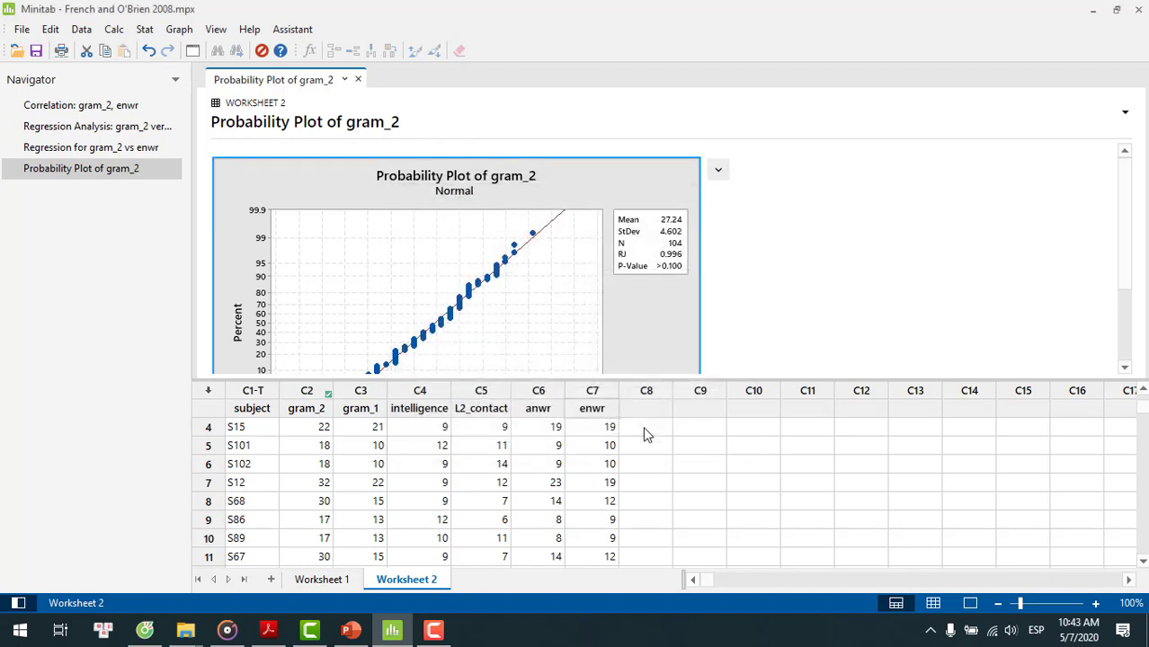
double_click(576, 362)
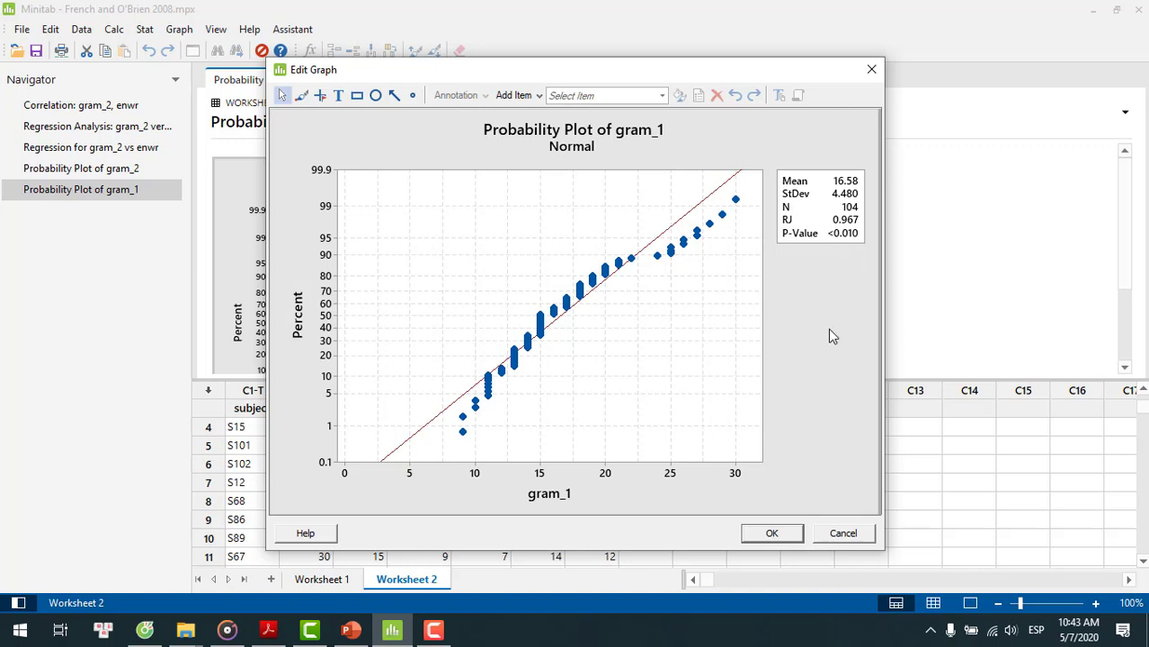
click(773, 534)
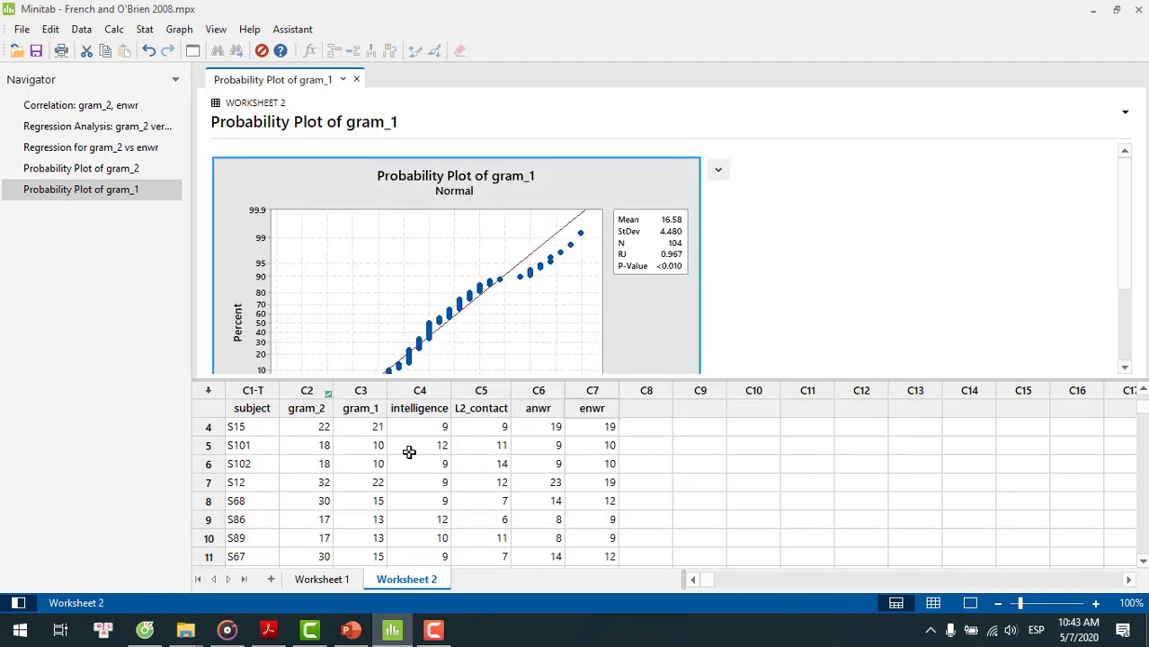
Run a Pearson correlation on gram_2, gram_1, intelligence, L2_contact, anwr and enwr, replacing the previous variable list.
mouse_move(393, 634)
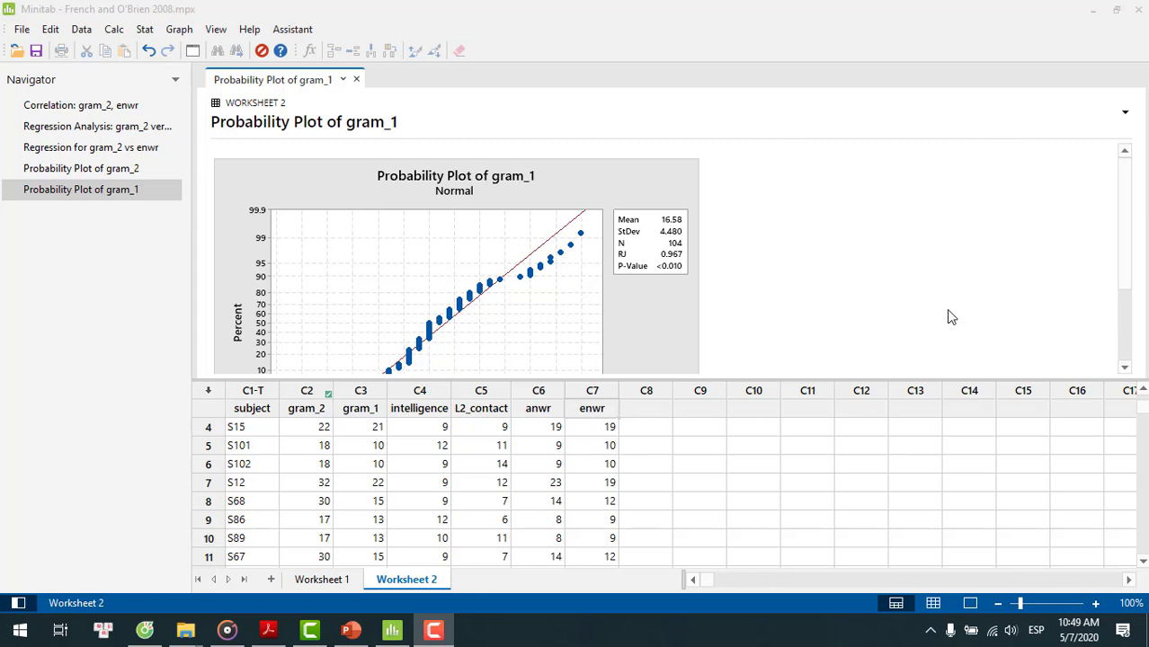
click(146, 31)
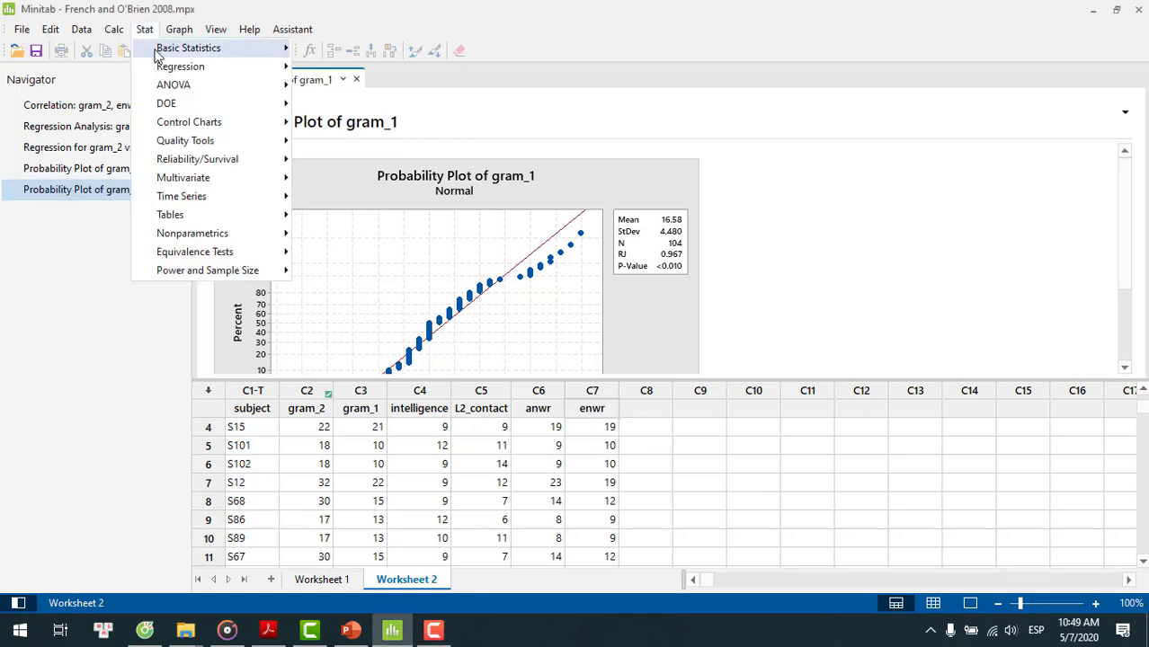
mouse_move(158, 56)
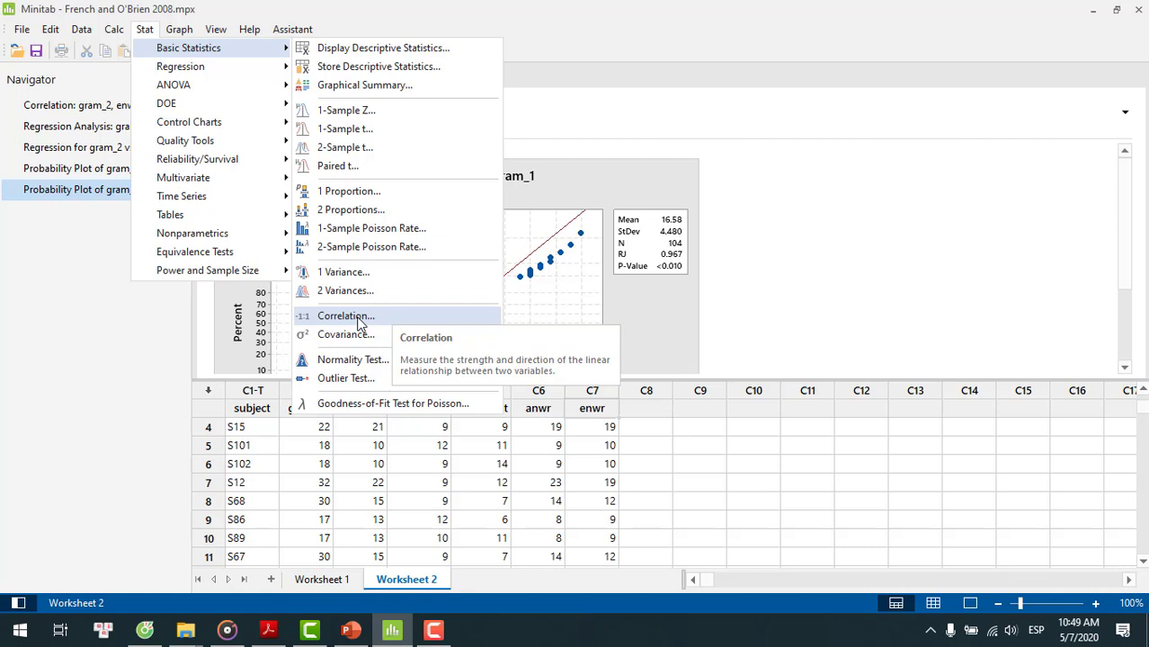
click(359, 319)
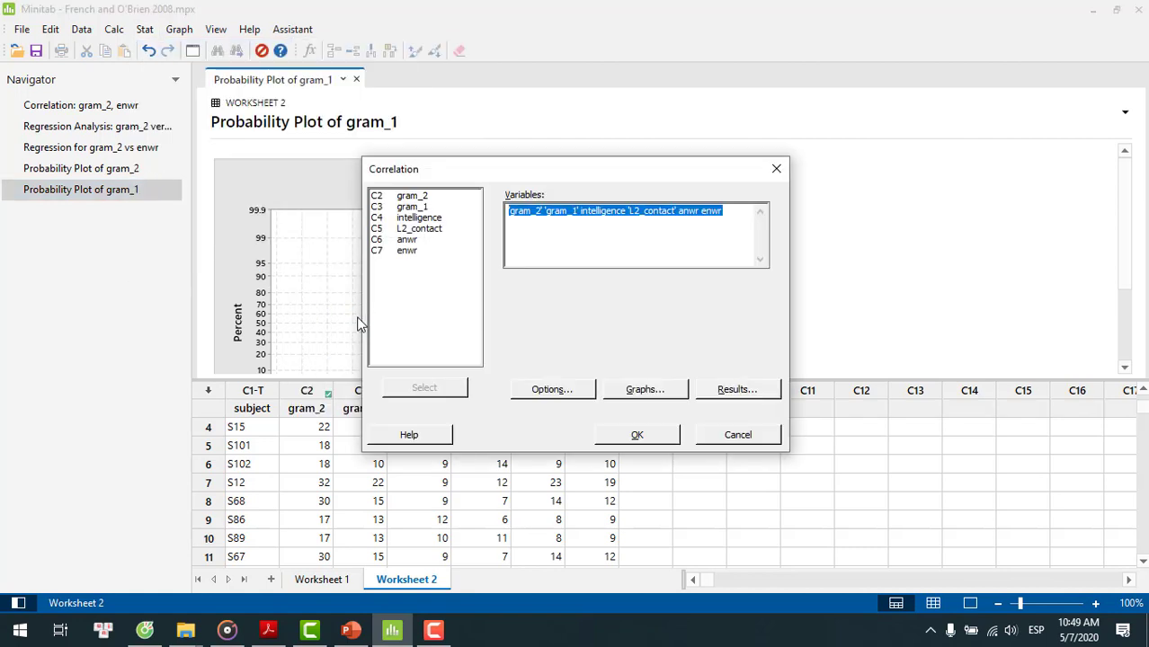
key(Delete)
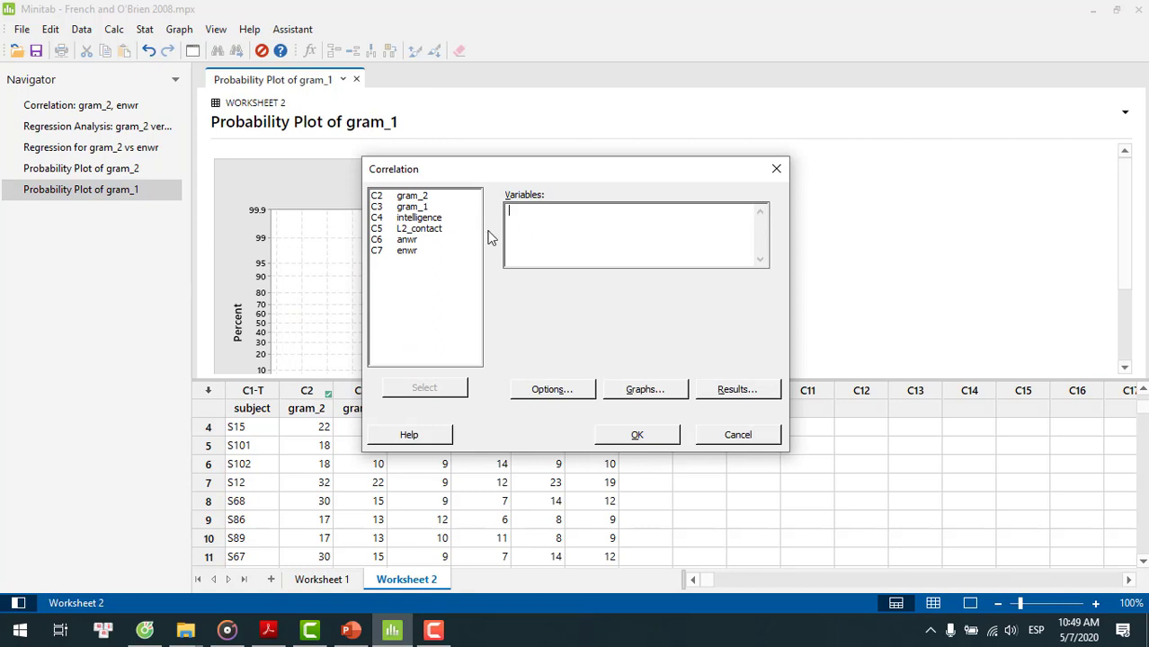
double_click(419, 197)
double_click(421, 208)
double_click(422, 219)
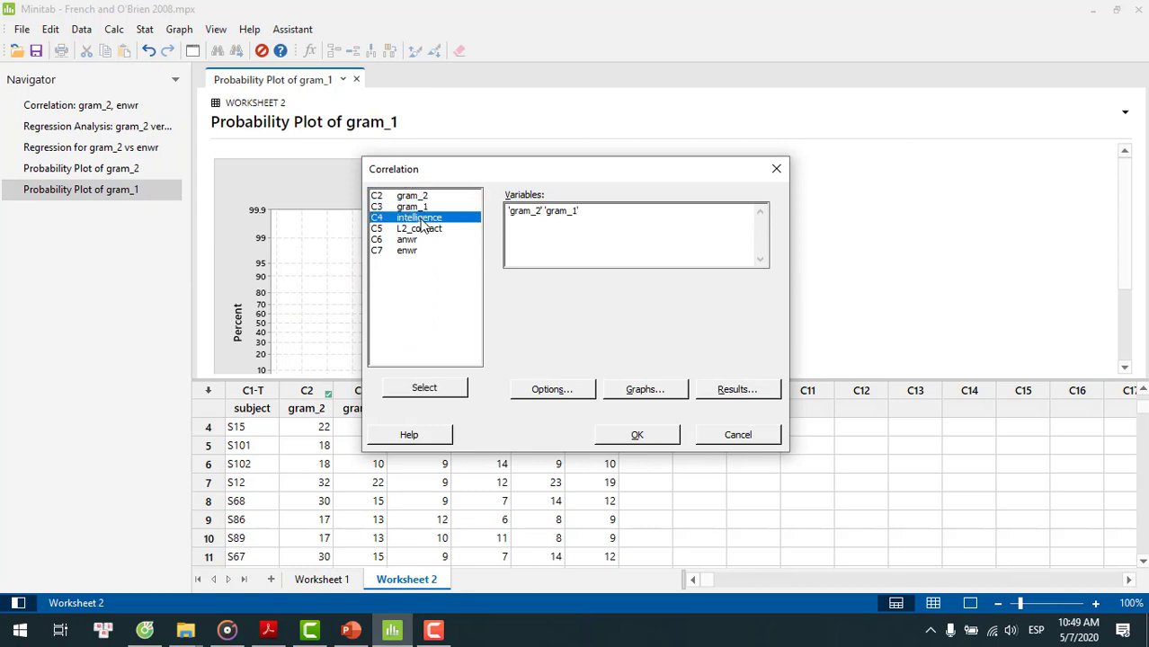
double_click(425, 229)
double_click(405, 240)
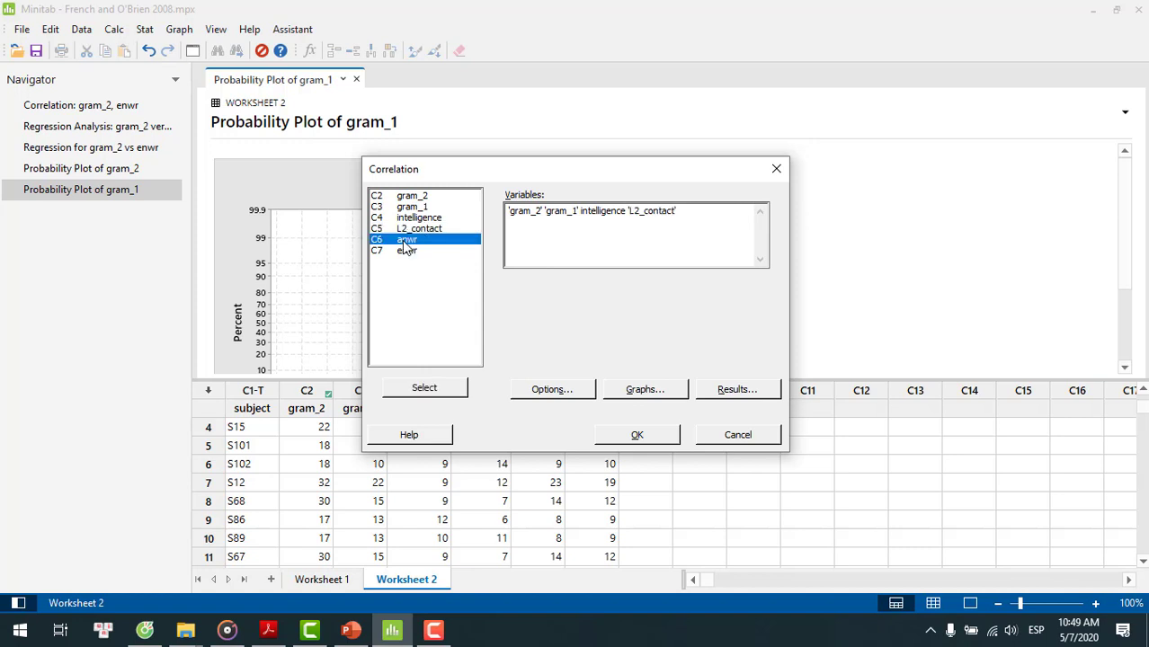
double_click(407, 251)
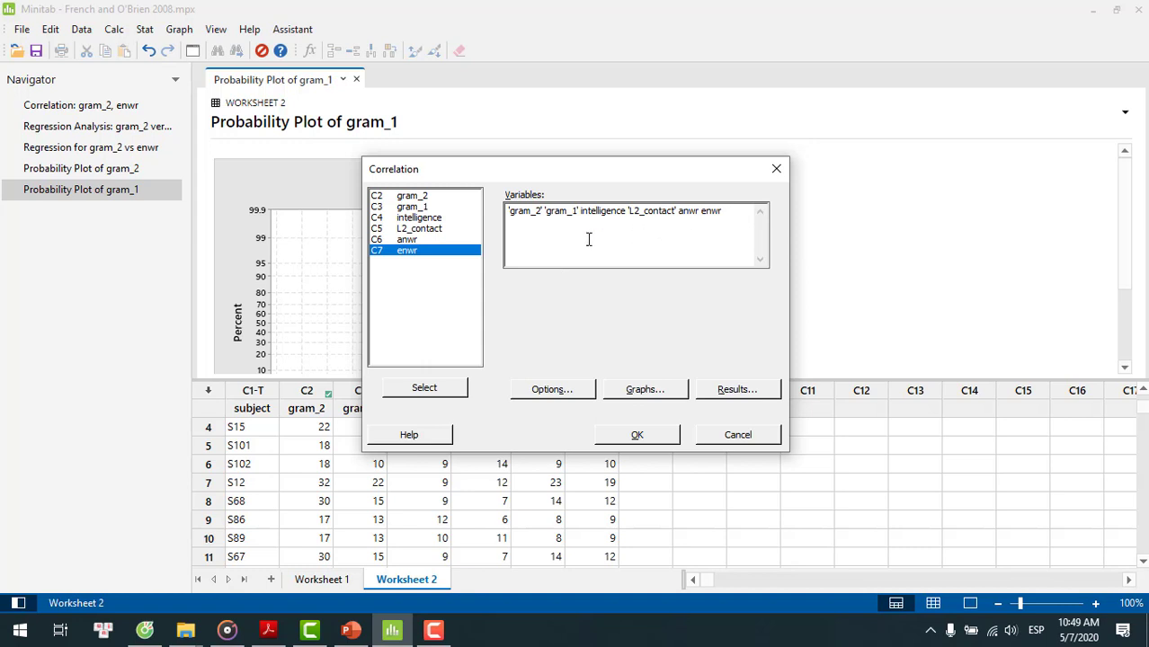
click(638, 439)
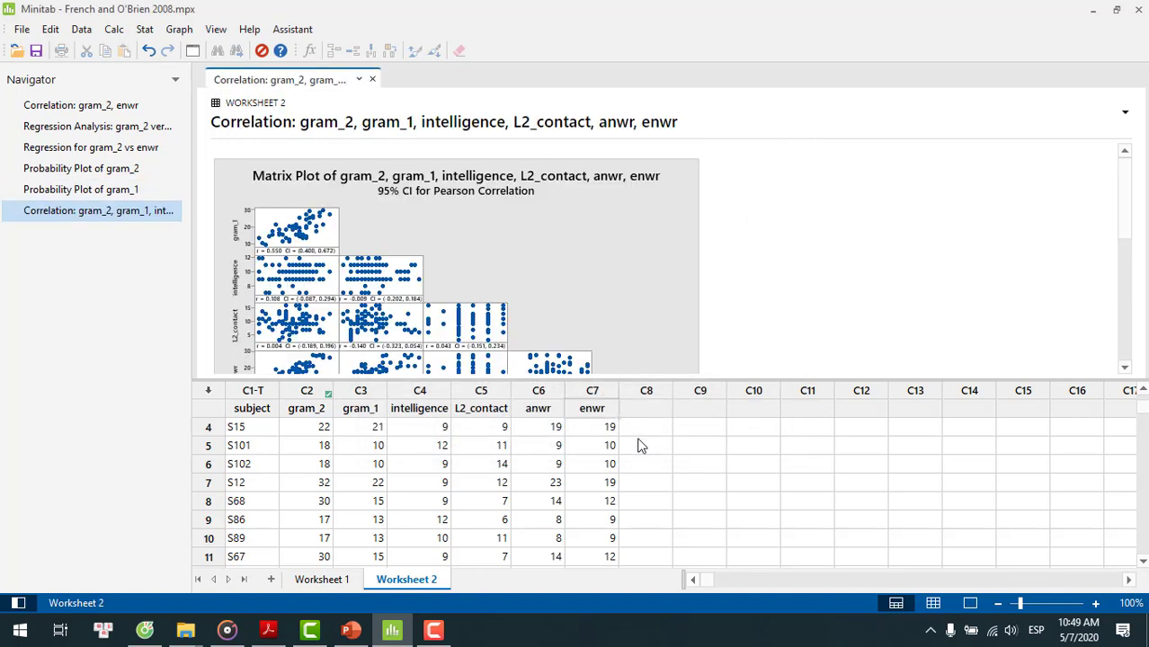
Add linear regression fit lines with a fitted intercept to the correlation matrix plot of the six variables.
double_click(652, 292)
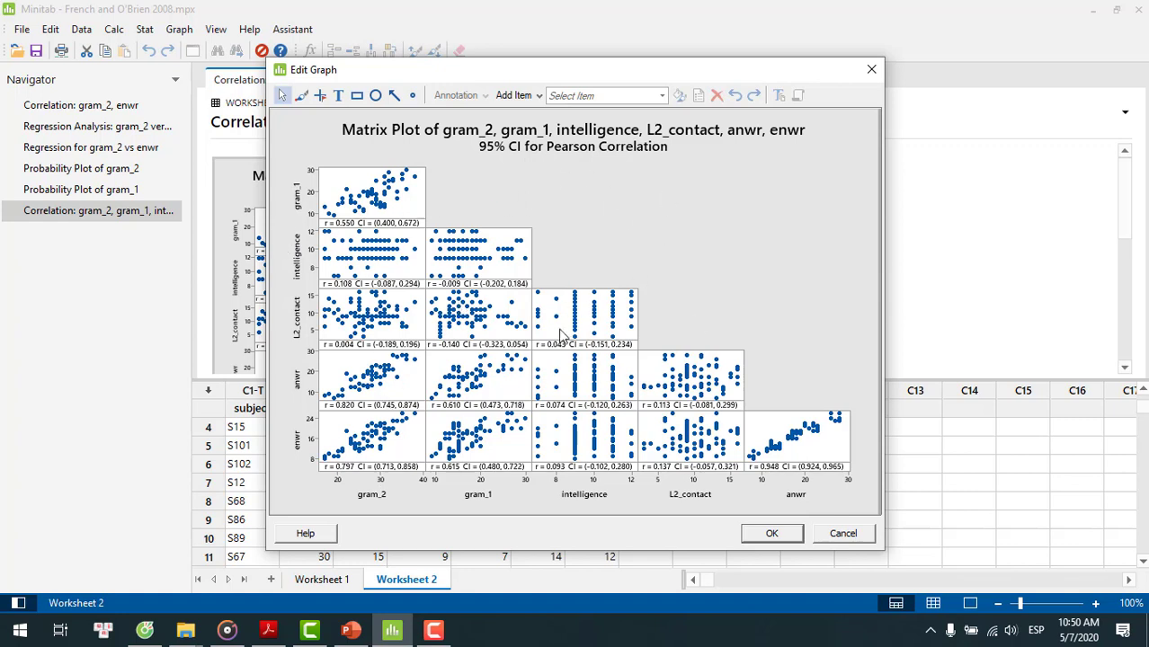
right_click(757, 249)
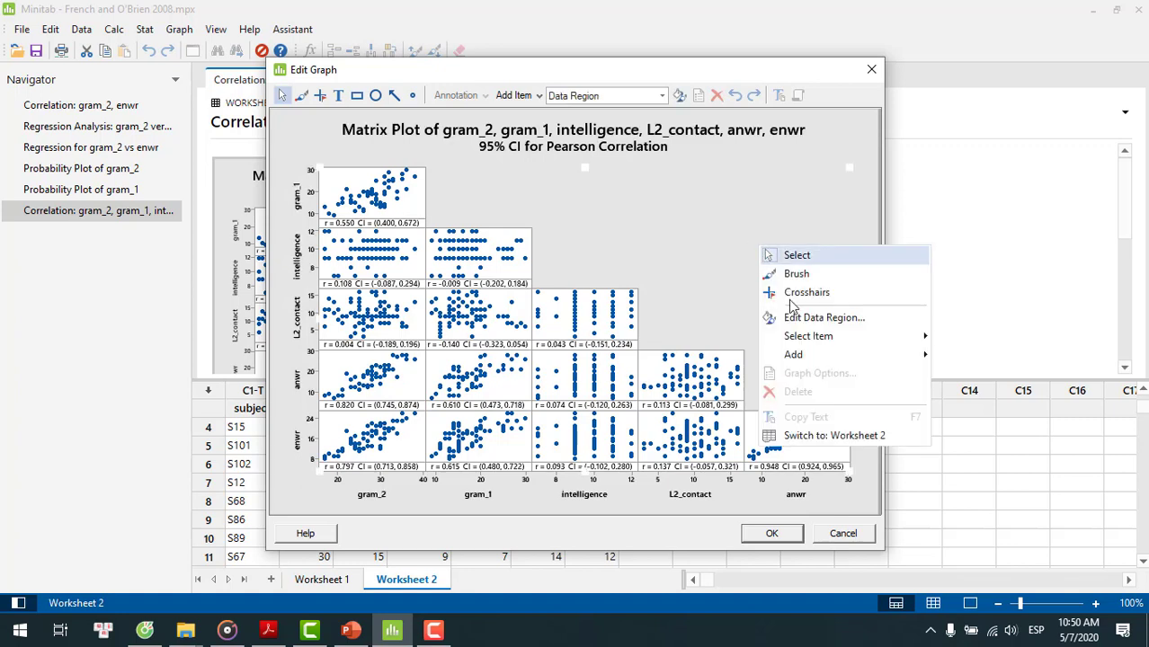
mouse_move(809, 359)
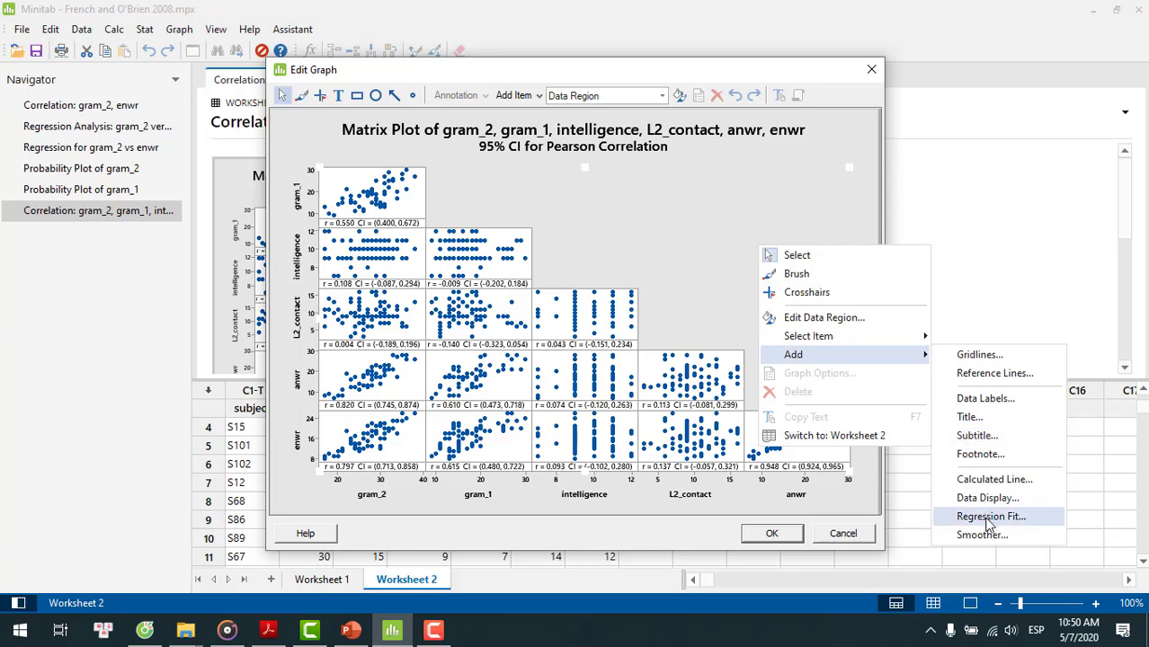
click(990, 517)
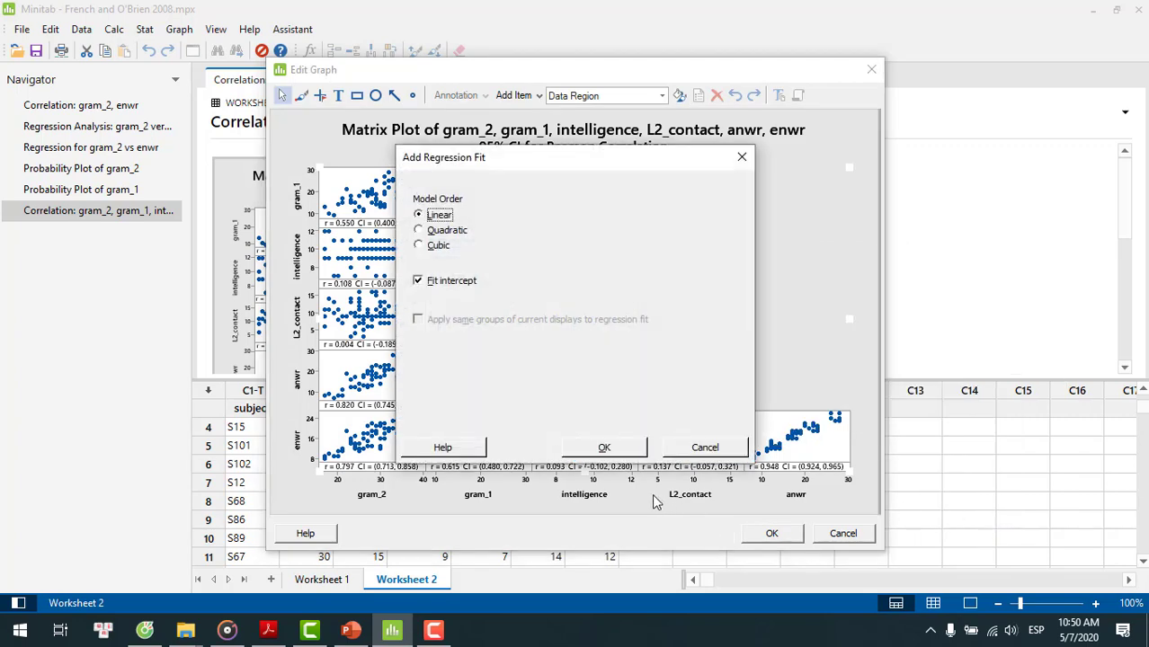
click(617, 452)
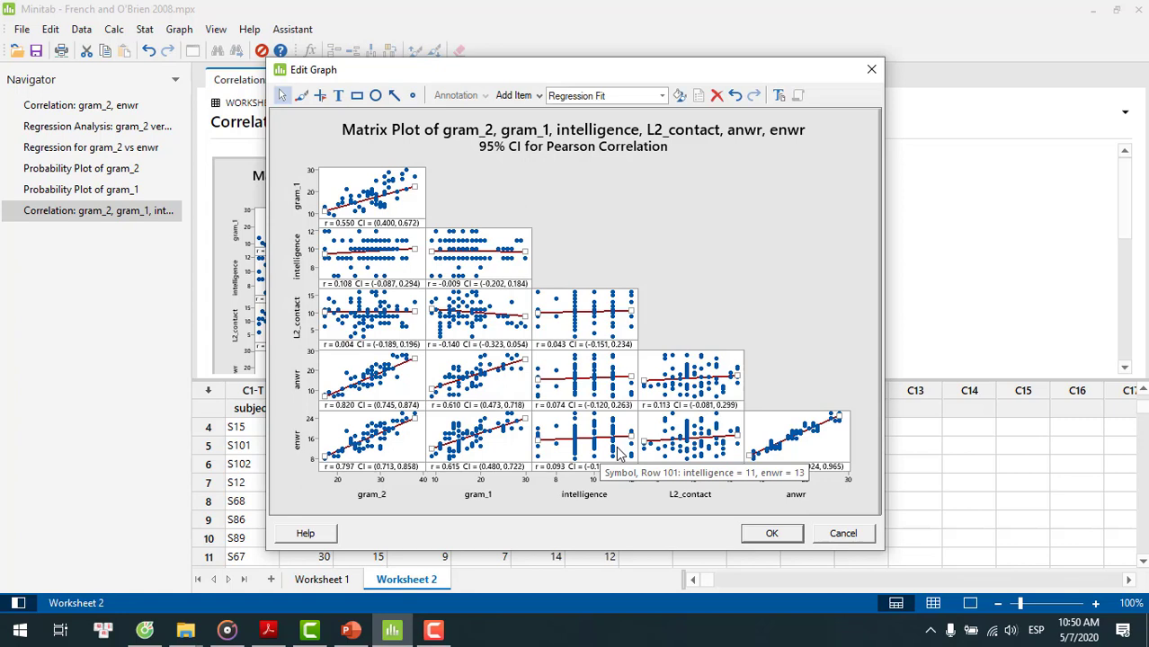
click(772, 534)
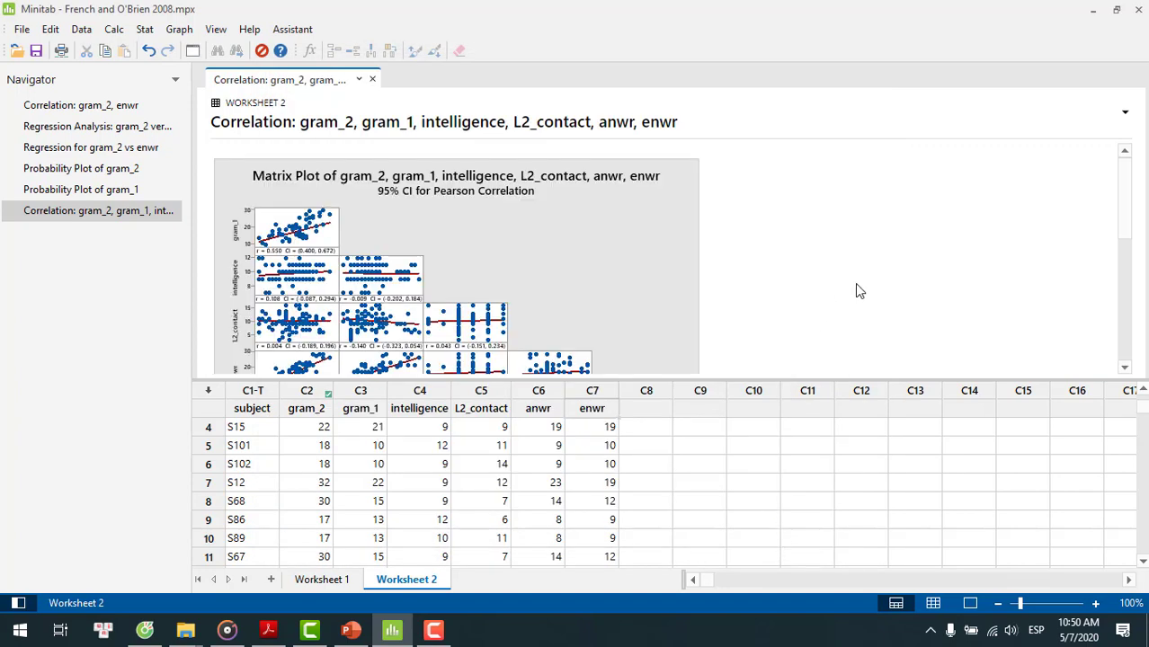
Examine the table of pairwise Pearson correlations beneath the matrix plot.
scroll(856, 284, down, 3)
scroll(864, 294, down, 5)
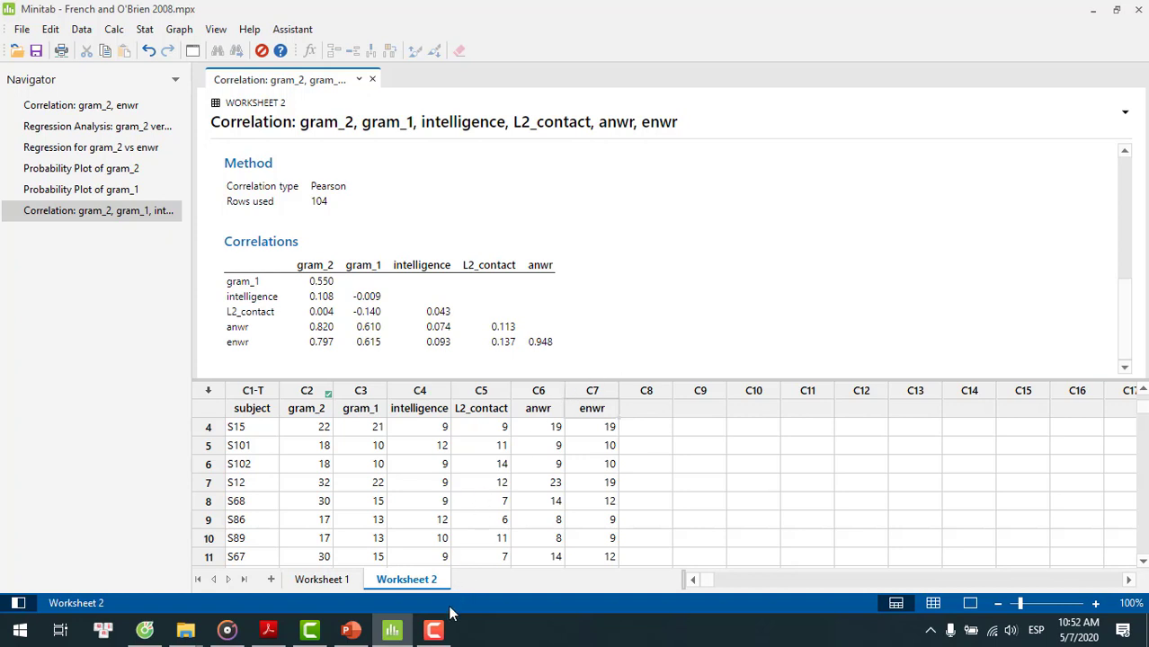
click(433, 629)
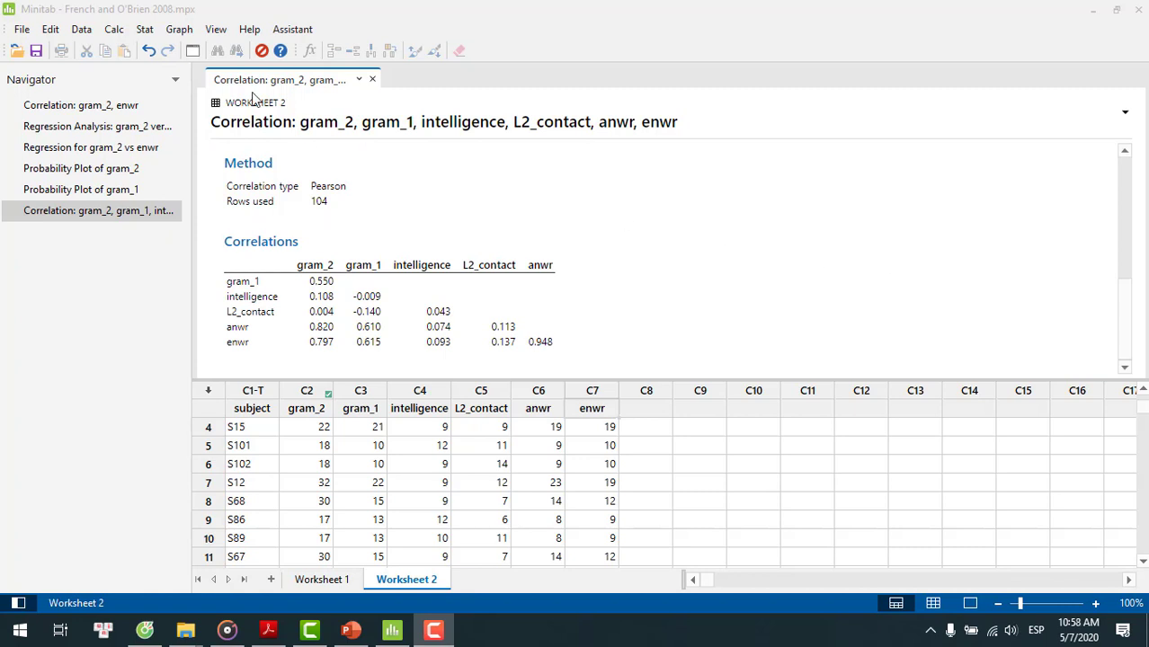
Set up a Test for Equal Variances with response data in a separate column for each factor level, and clear the old responses.
click(146, 30)
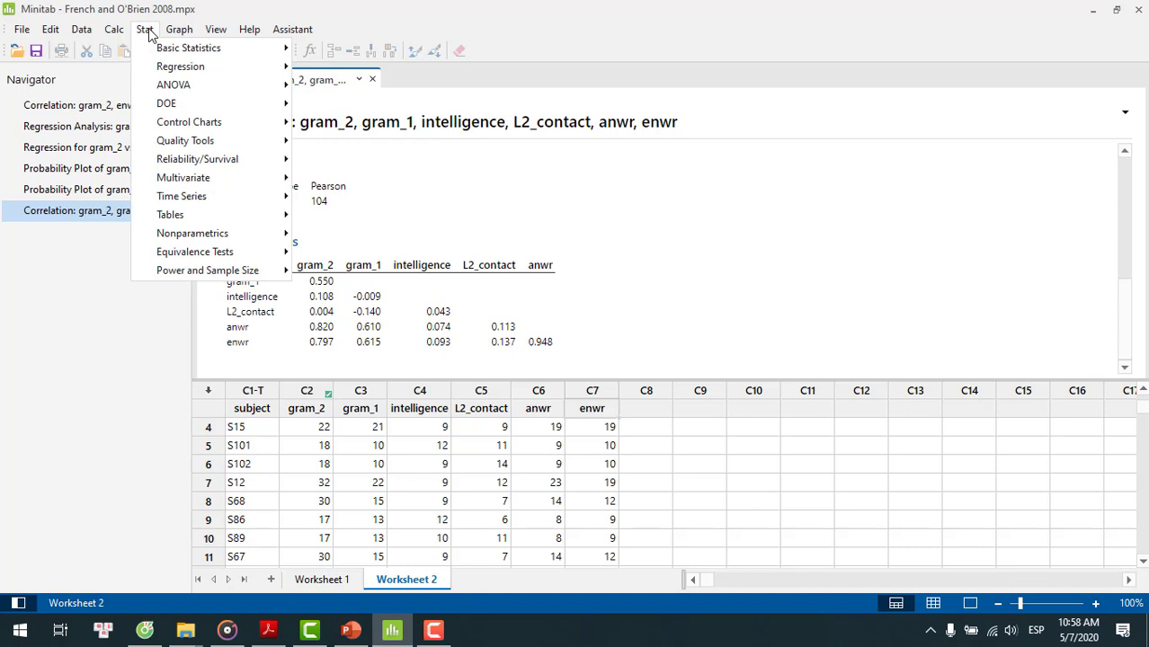
mouse_move(171, 93)
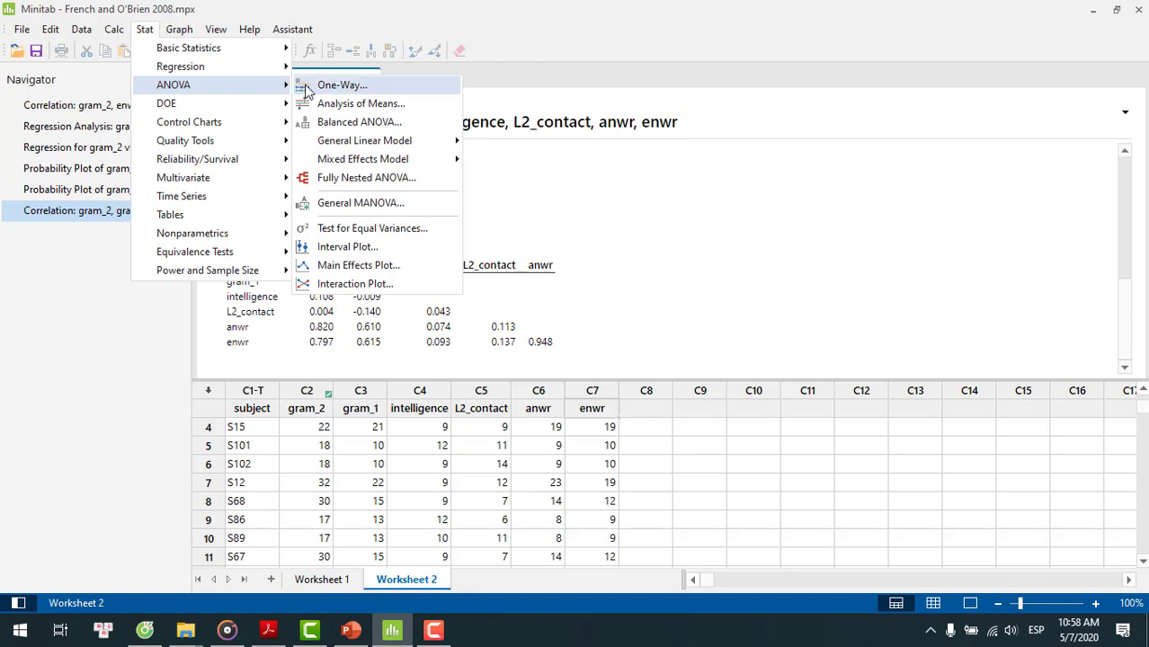
click(364, 232)
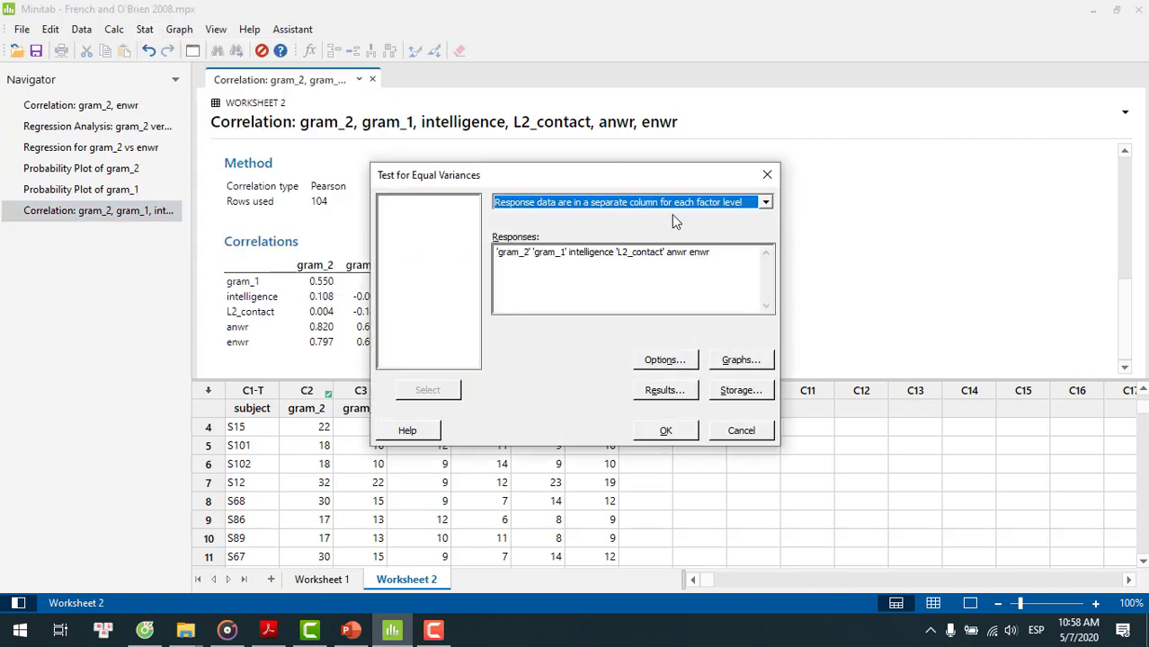
click(731, 263)
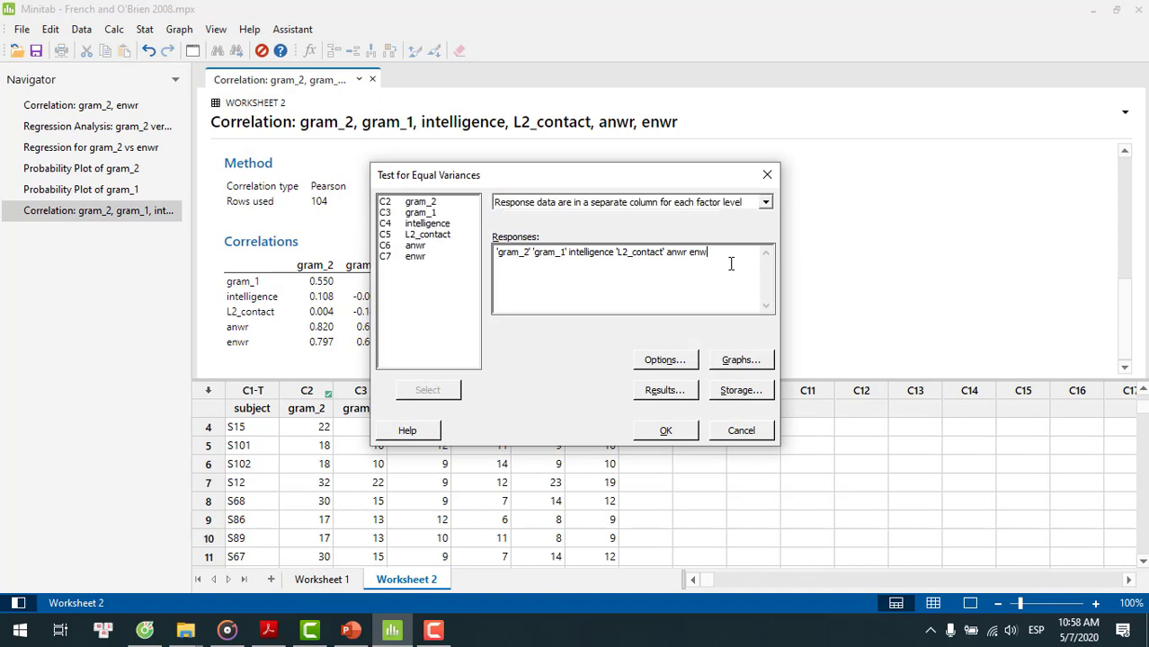
key(BackSpace)
key(BackSpace)
key(BackSpace)
key(BackSpace)
key(BackSpace)
key(BackSpace)
key(BackSpace)
key(BackSpace)
key(BackSpace)
key(BackSpace)
key(BackSpace)
key(BackSpace)
key(BackSpace)
key(BackSpace)
key(BackSpace)
key(BackSpace)
key(BackSpace)
key(BackSpace)
key(BackSpace)
key(BackSpace)
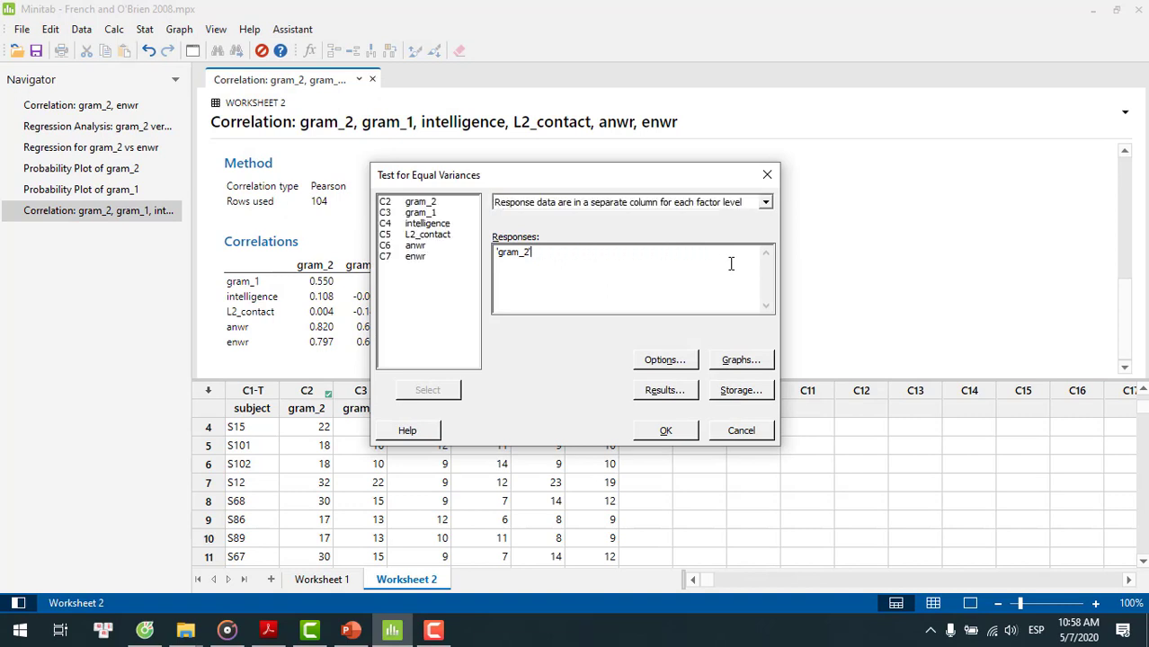
key(BackSpace)
key(BackSpace)
key(BackSpace)
key(BackSpace)
key(BackSpace)
key(BackSpace)
key(BackSpace)
click(765, 203)
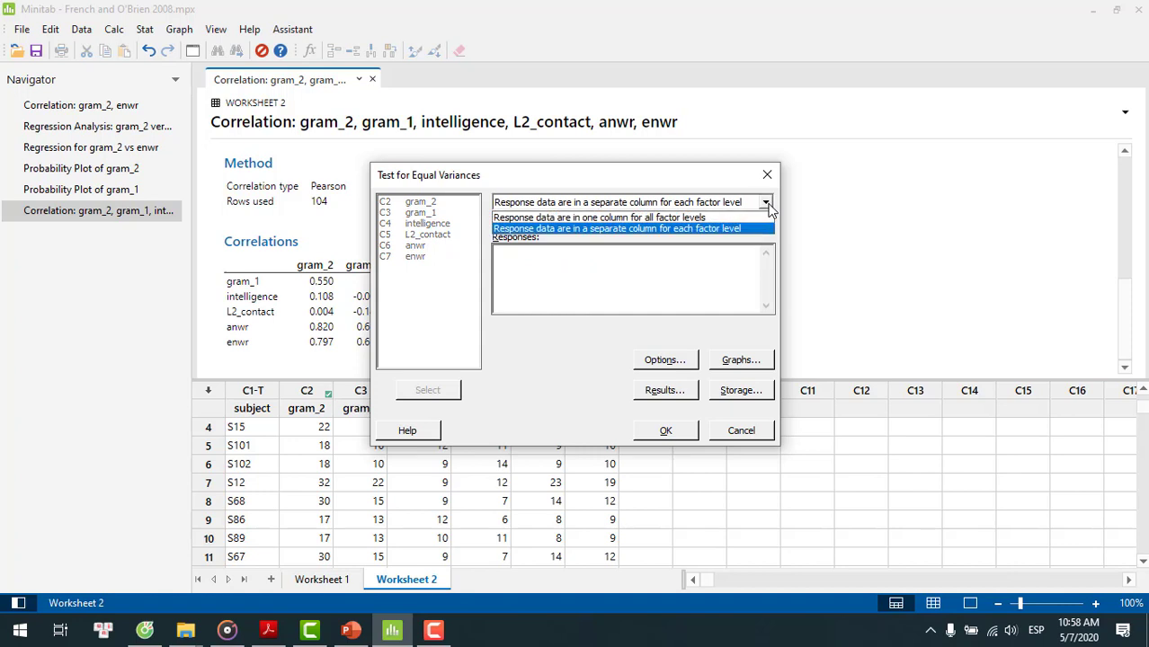
click(690, 230)
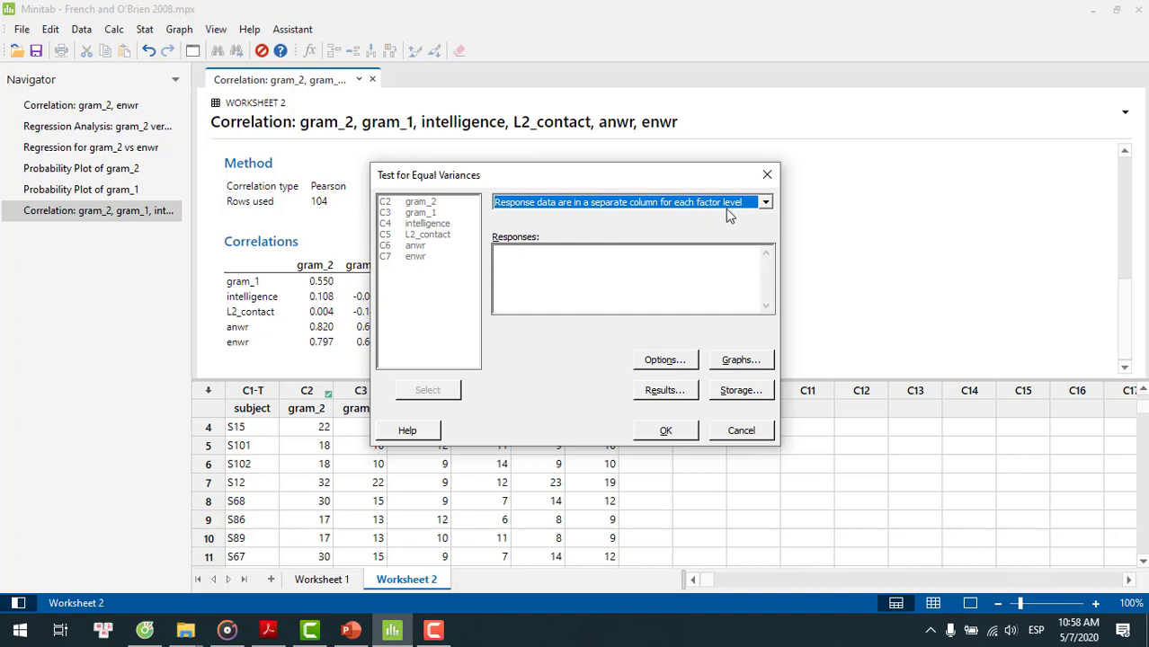
Enter gram_2, gram_1, intelligence, L2_contact, anwr and enwr as responses and run the equal variances test.
click(687, 282)
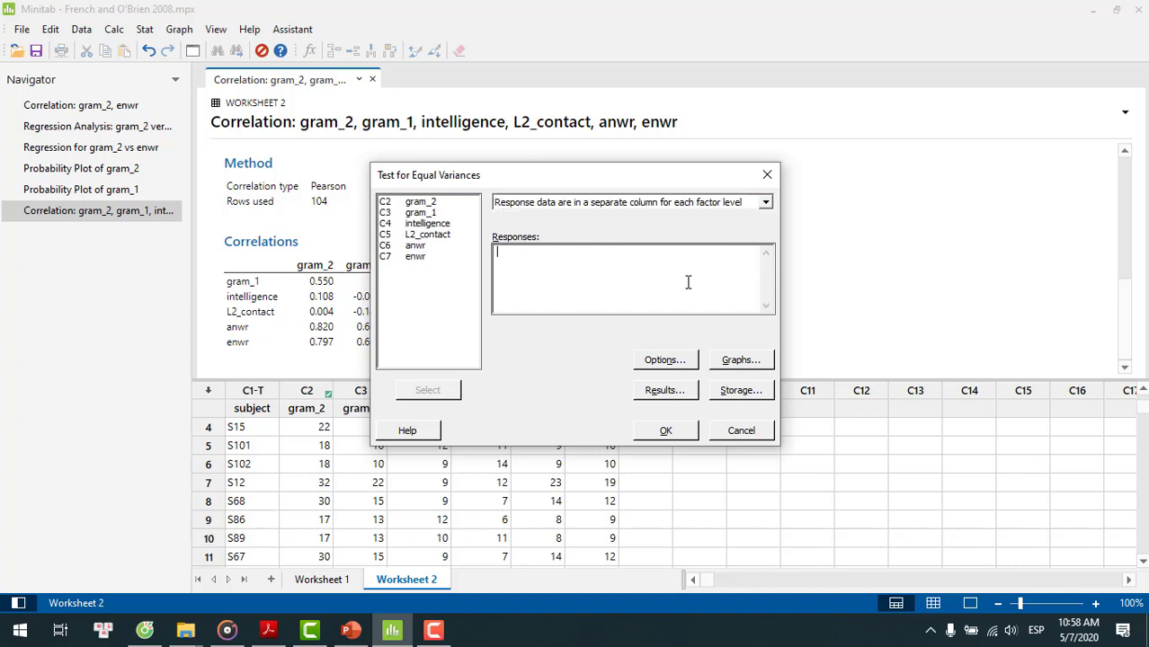
click(429, 203)
double_click(429, 203)
double_click(429, 213)
click(430, 224)
double_click(430, 224)
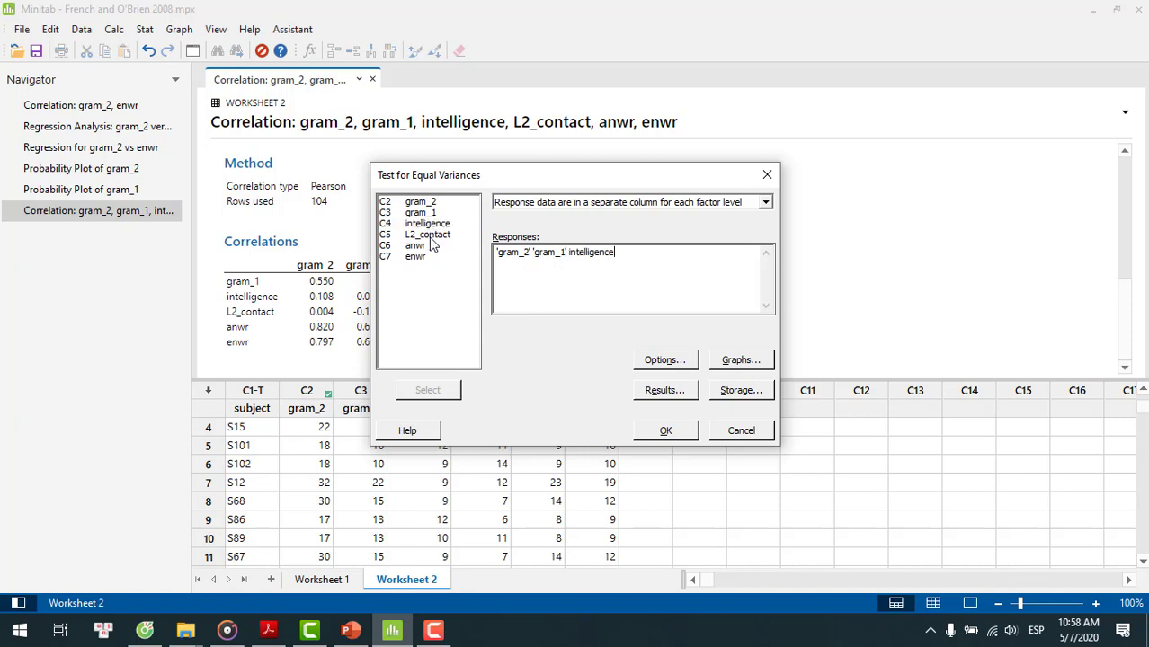
click(430, 235)
double_click(430, 235)
double_click(416, 246)
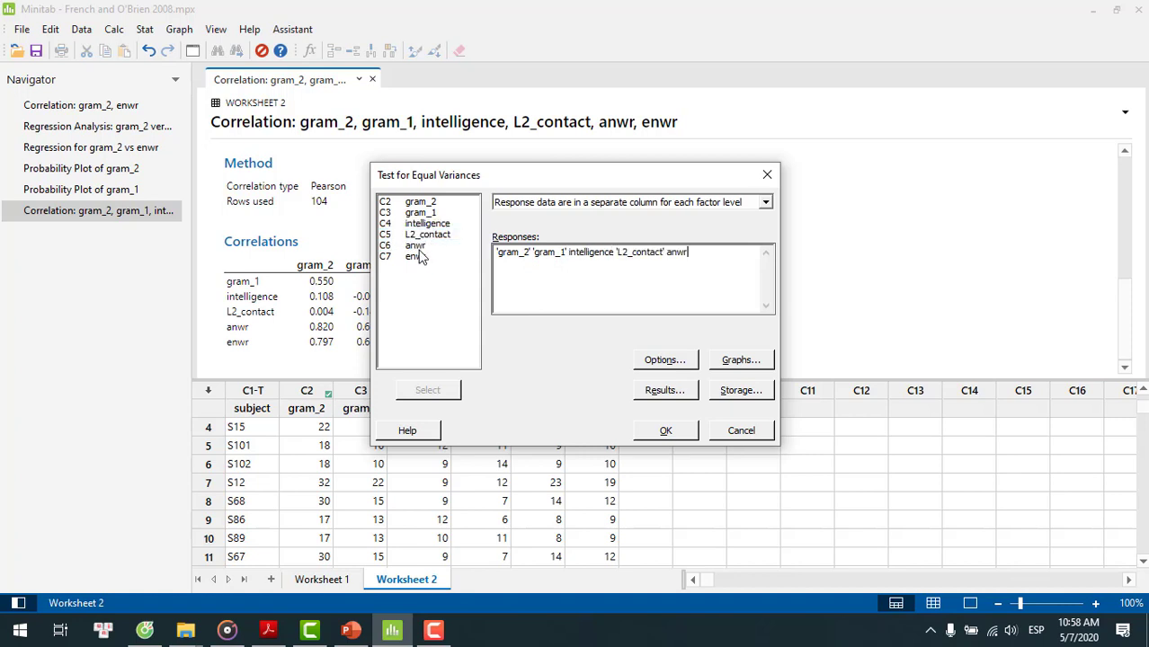
click(416, 257)
double_click(416, 257)
click(670, 436)
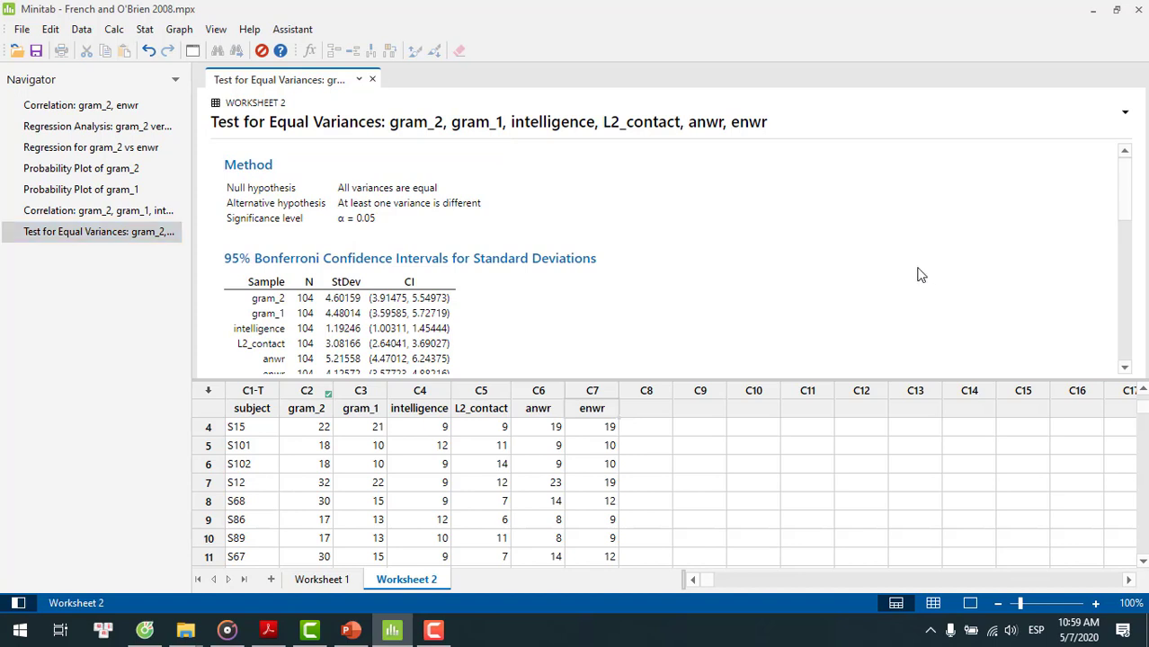
Examine the equal variances output: the Bonferroni confidence intervals, the multiple comparisons and Levene tests, and the interval plot.
scroll(920, 275, down, 1)
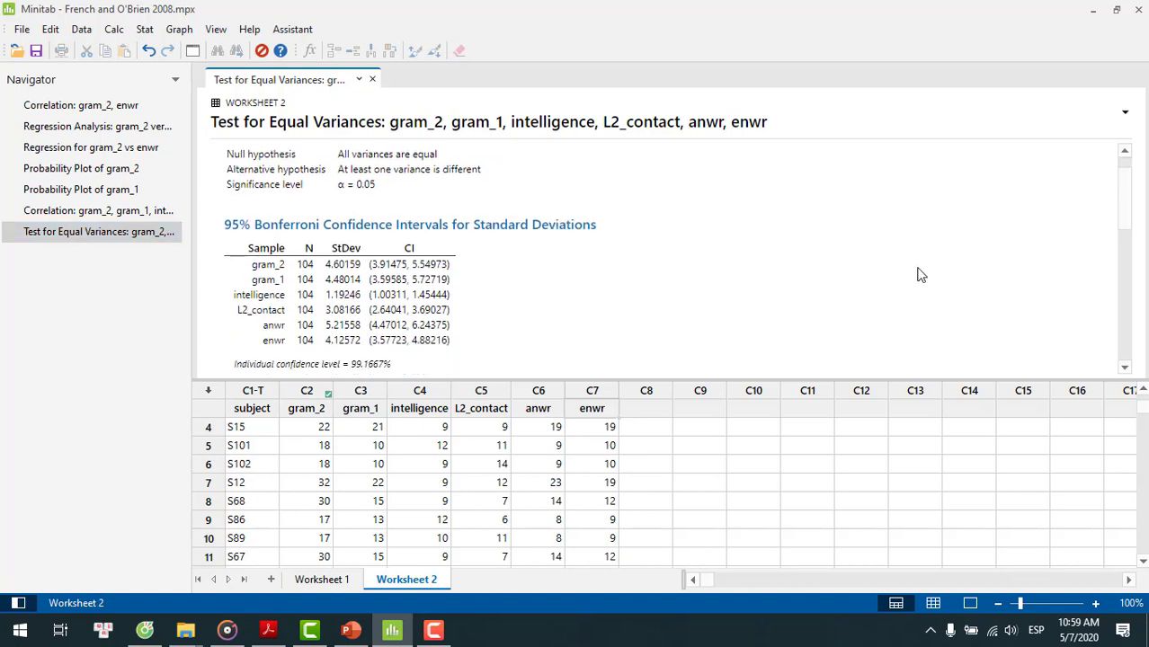
scroll(920, 275, down, 4)
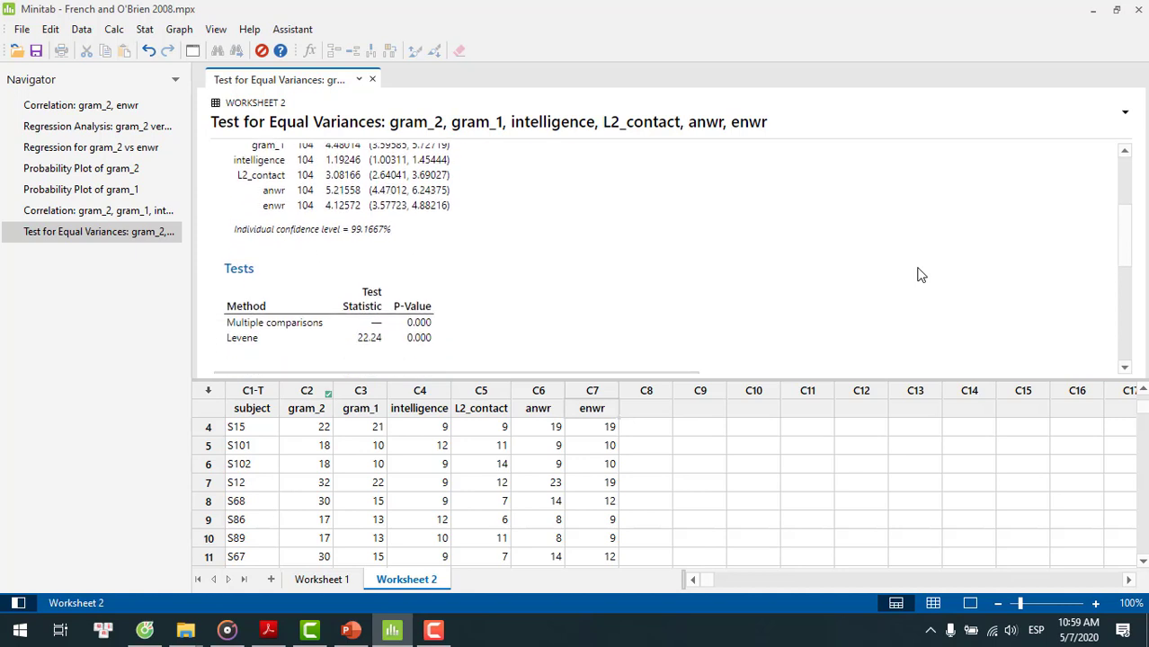
scroll(920, 274, down, 1)
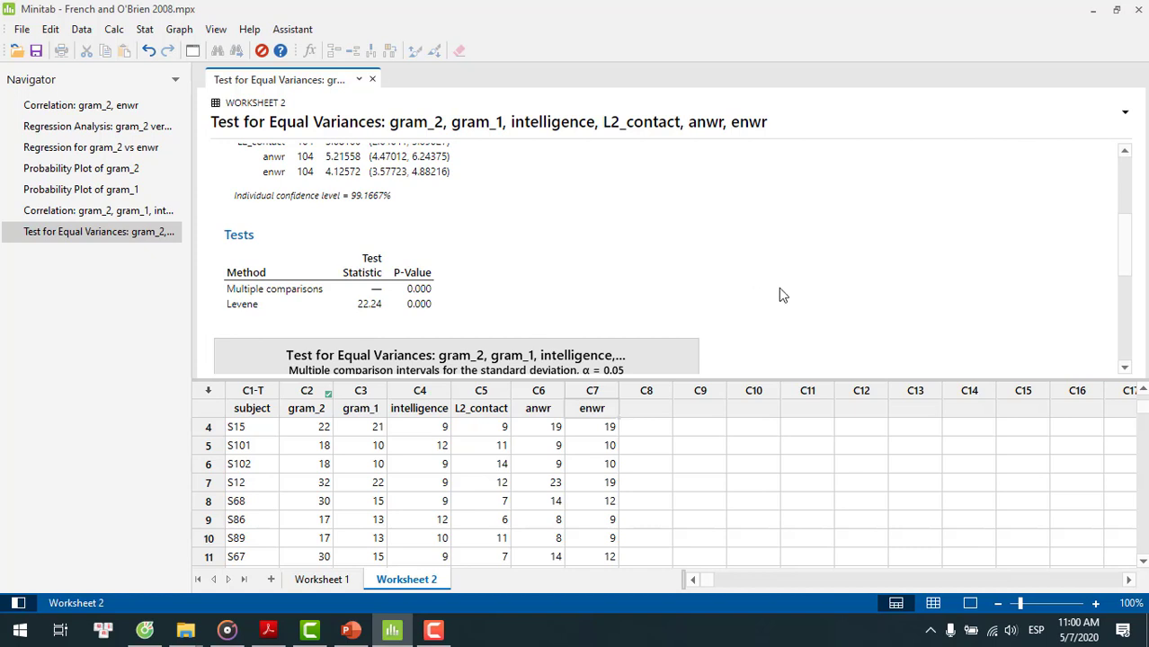
scroll(779, 290, down, 6)
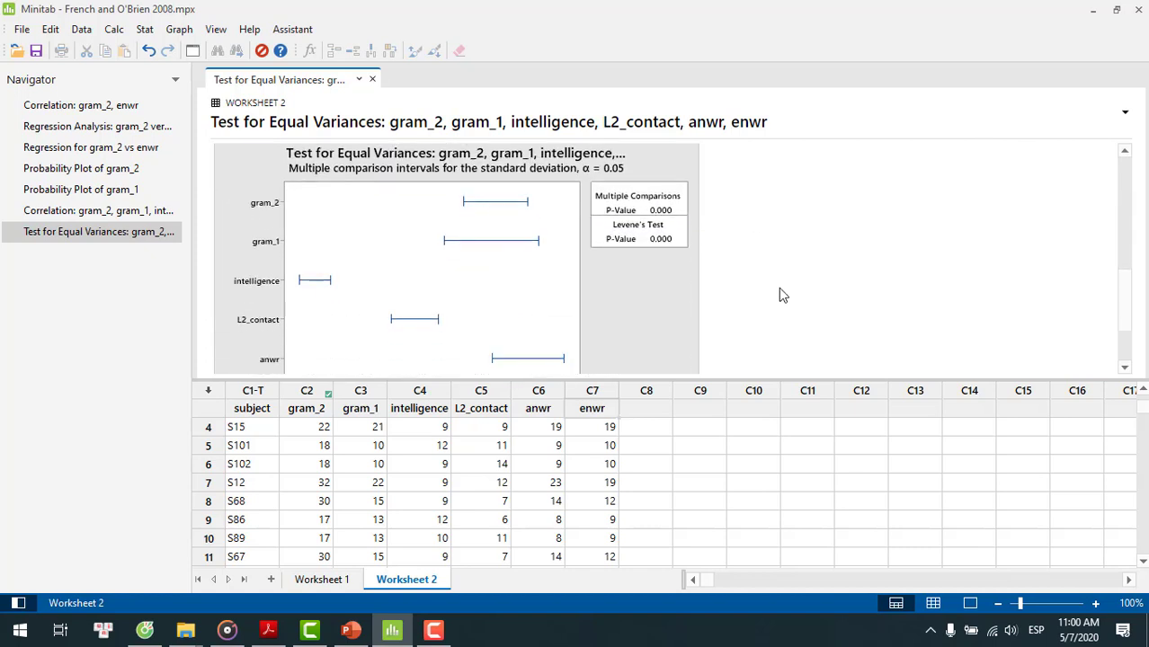
scroll(779, 295, down, 1)
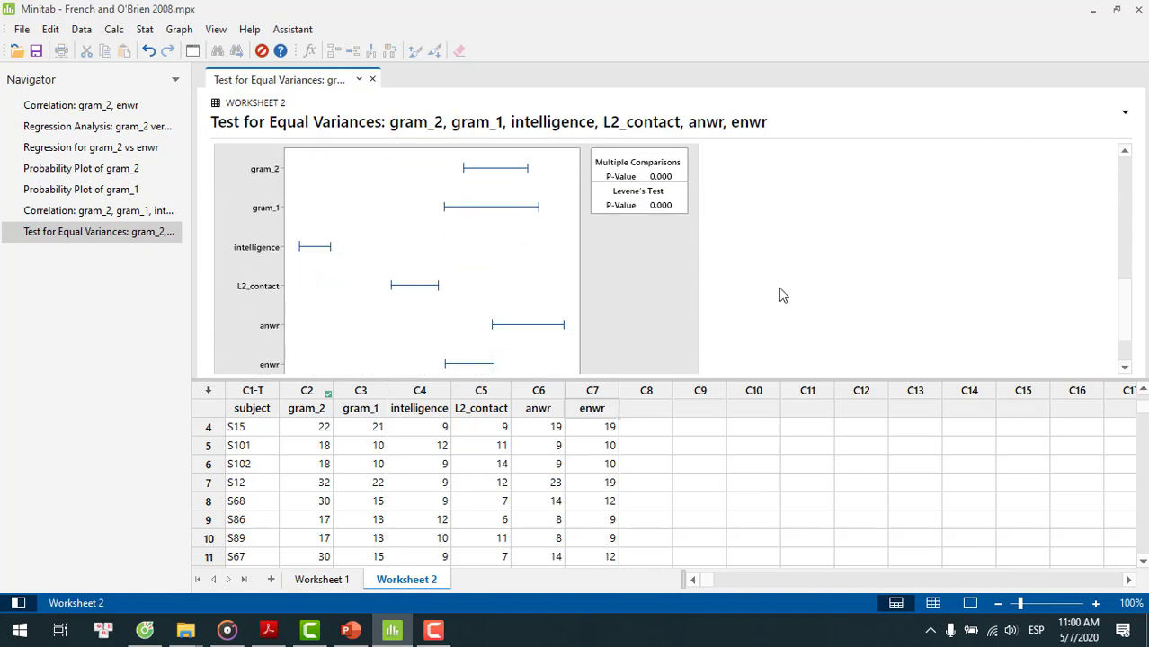
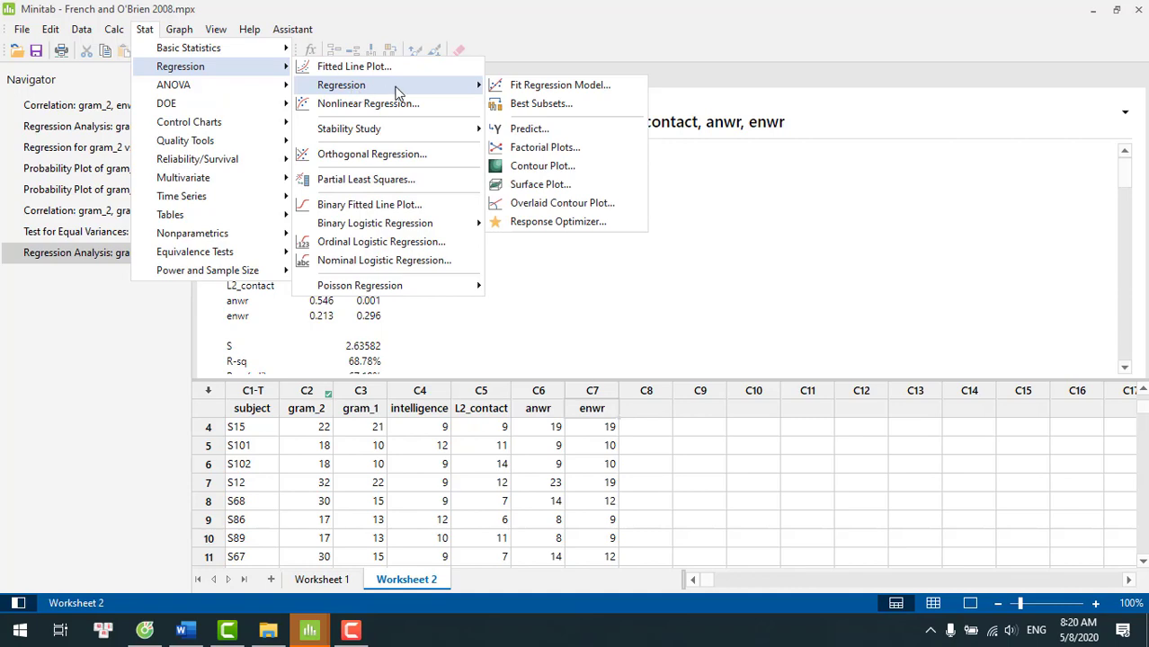
Start fitting a regression model and clear the old response and all continuous predictors.
click(529, 89)
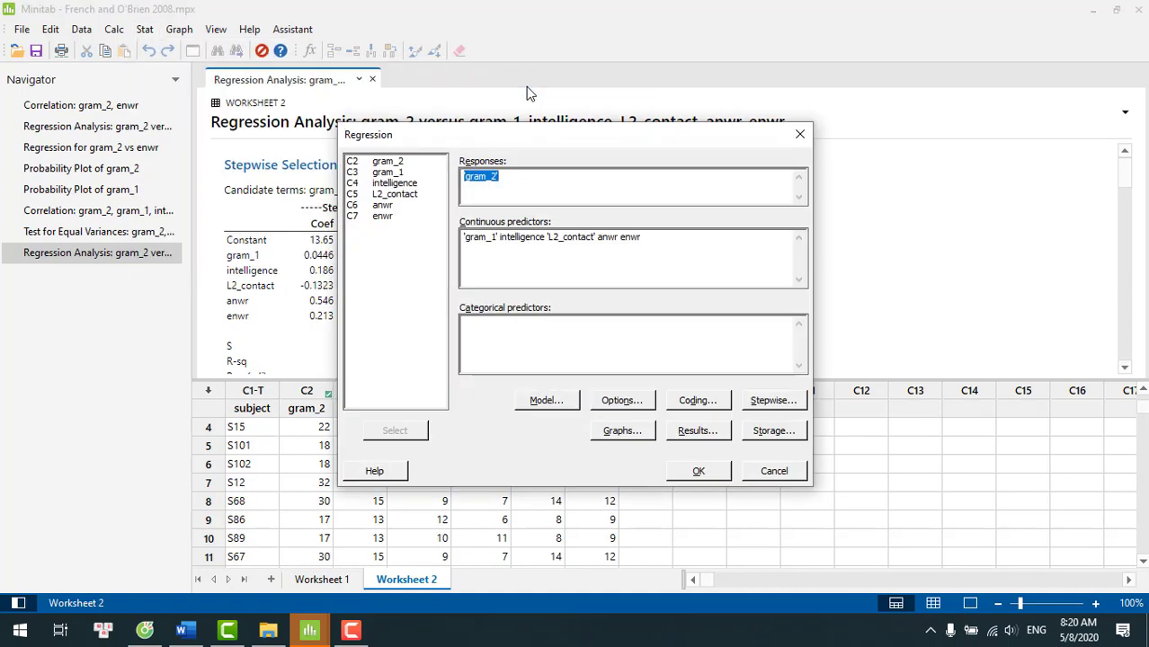
key(BackSpace)
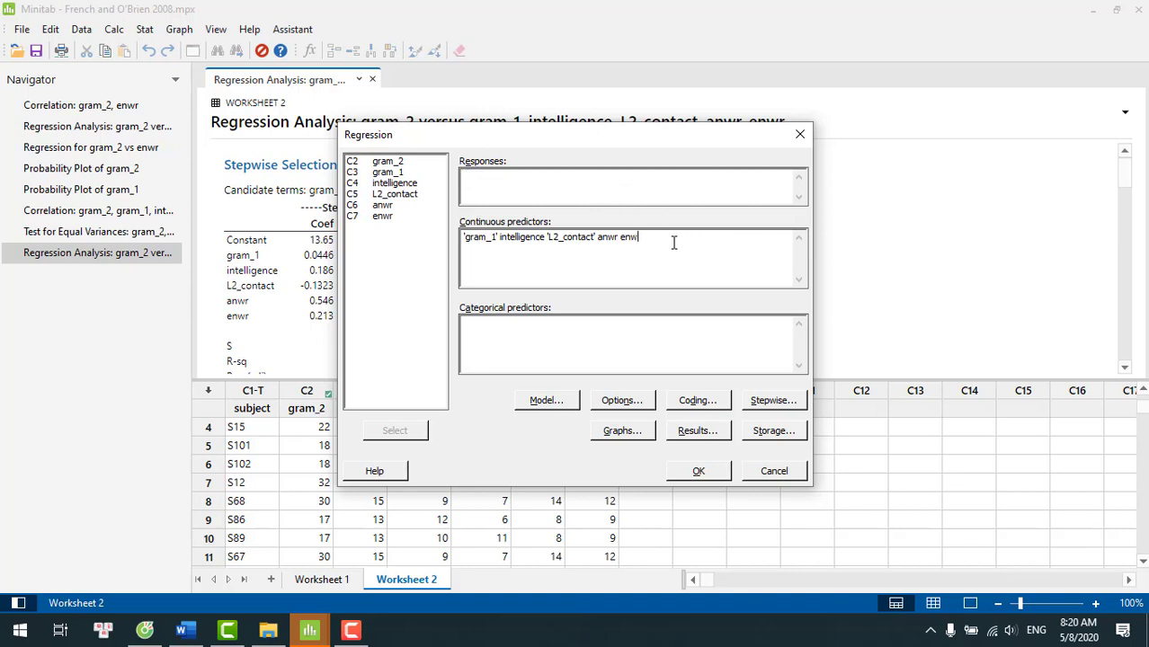
key(BackSpace)
key(BackSpace)
key(BackSpace)
key(BackSpace)
key(BackSpace)
key(BackSpace)
key(BackSpace)
key(BackSpace)
key(BackSpace)
key(BackSpace)
key(BackSpace)
key(BackSpace)
key(BackSpace)
key(BackSpace)
key(BackSpace)
key(BackSpace)
key(BackSpace)
key(BackSpace)
key(BackSpace)
key(BackSpace)
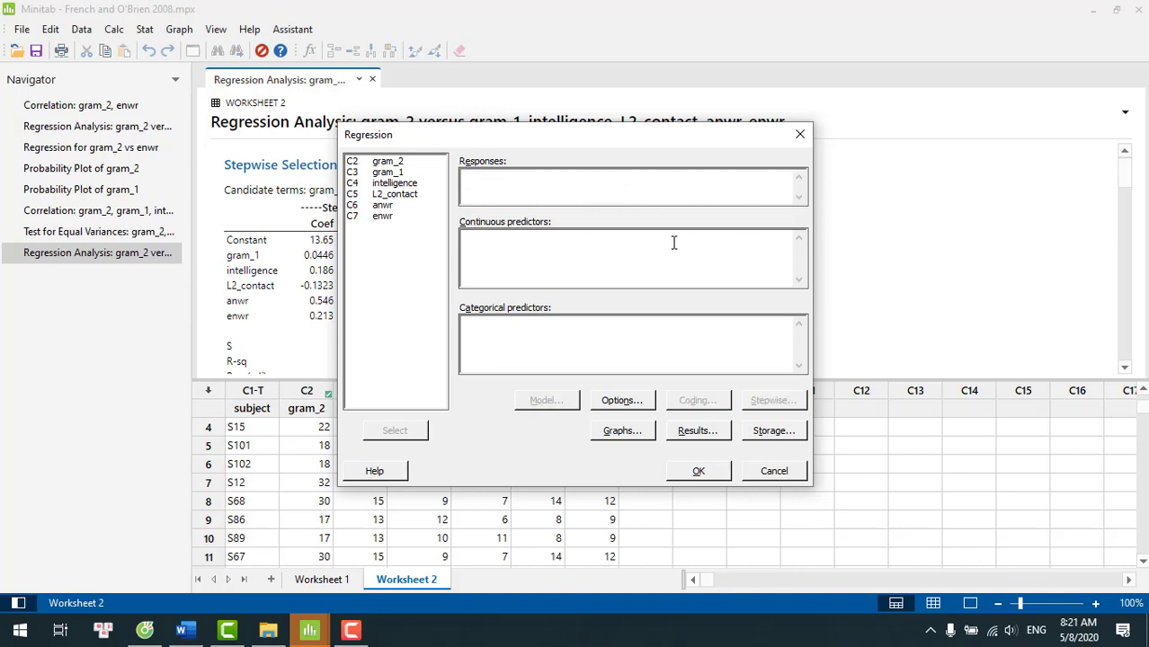
Enter gram_2 as the regression response, leaving the continuous predictors empty.
double_click(383, 162)
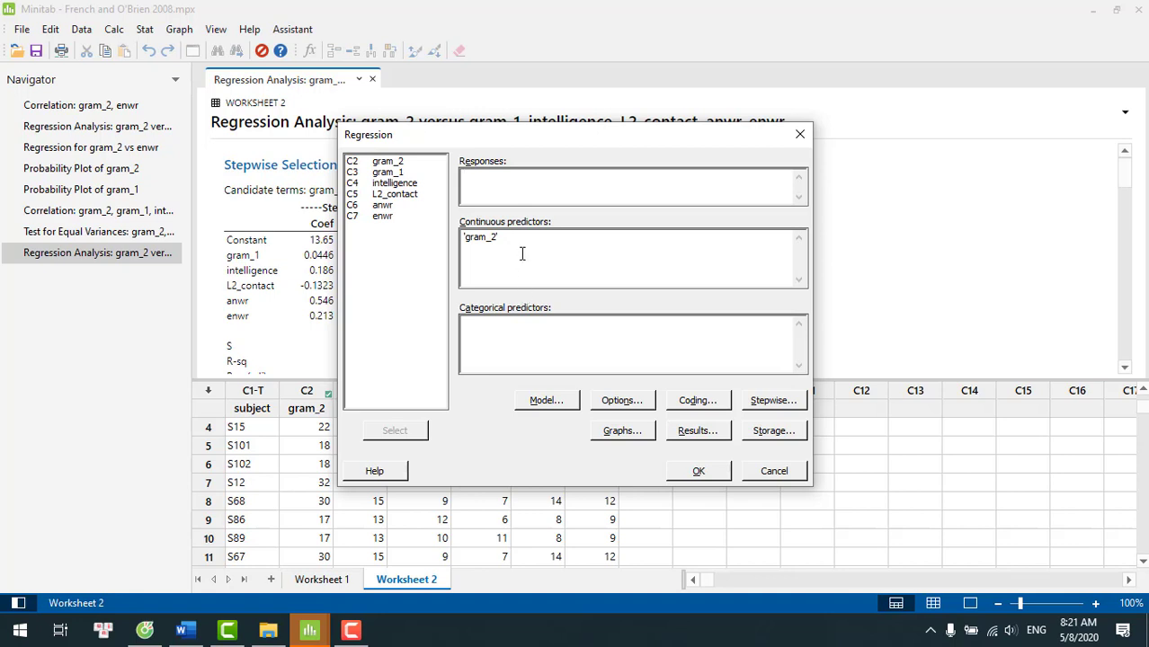
key(BackSpace)
key(BackSpace)
key(BackSpace)
key(BackSpace)
key(BackSpace)
key(BackSpace)
key(BackSpace)
key(BackSpace)
double_click(393, 162)
double_click(400, 162)
key(BackSpace)
key(BackSpace)
key(BackSpace)
key(BackSpace)
key(BackSpace)
key(BackSpace)
key(BackSpace)
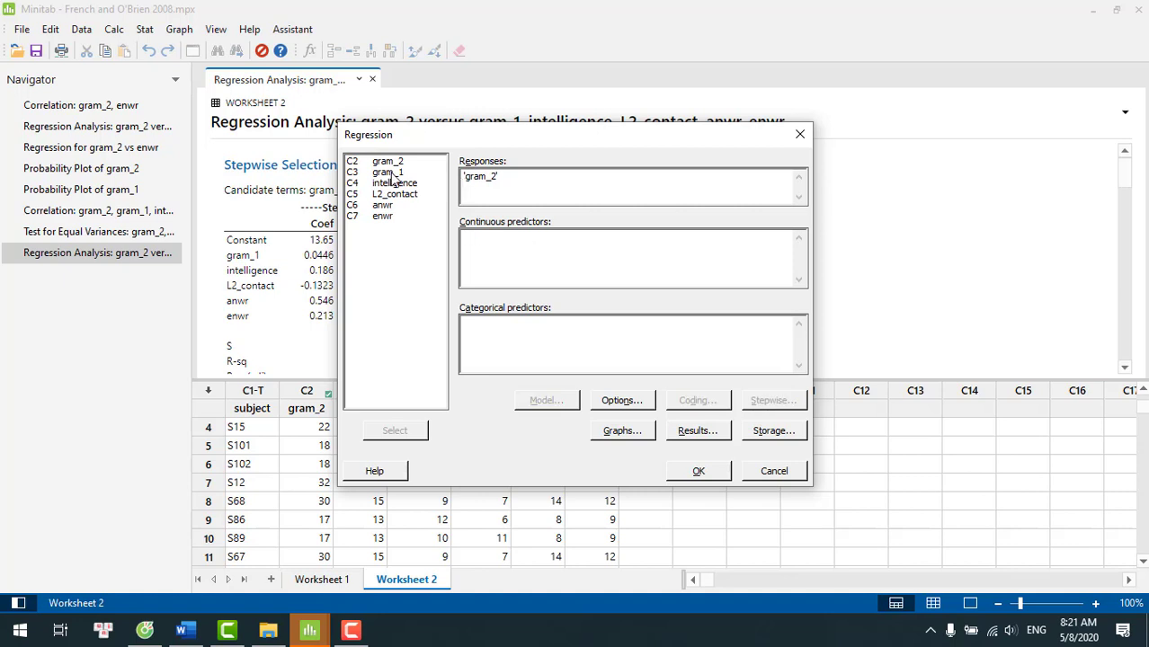
Add gram_1, intelligence, L2_contact, anwr and enwr as continuous predictors of the regression.
double_click(390, 171)
double_click(397, 184)
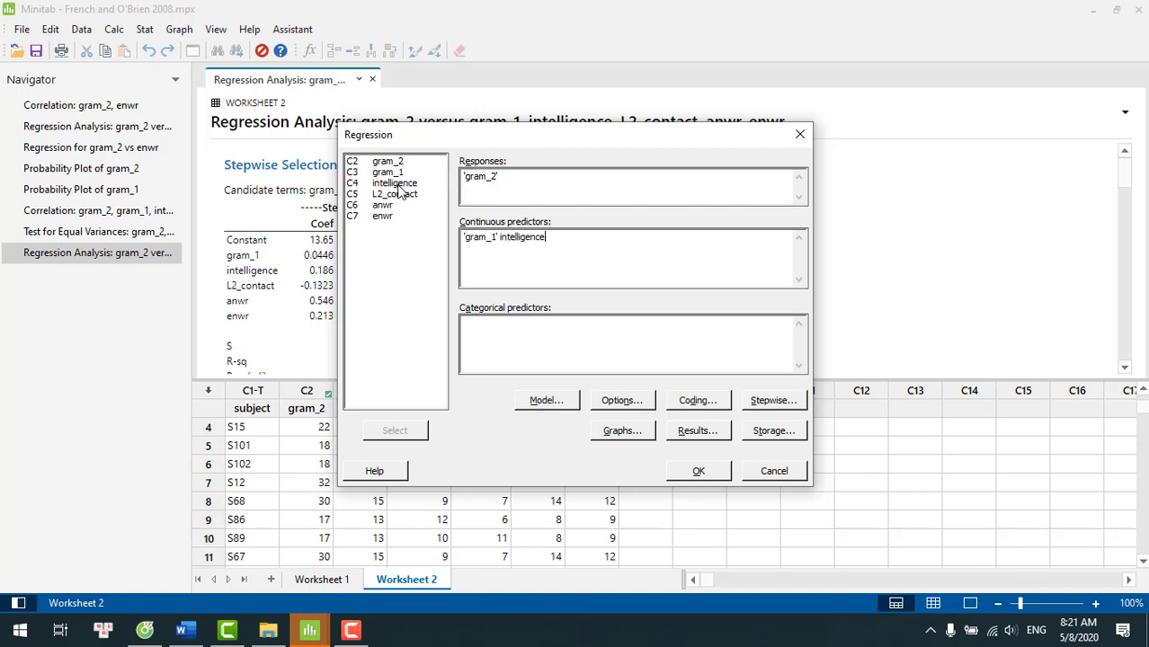
double_click(401, 194)
double_click(386, 206)
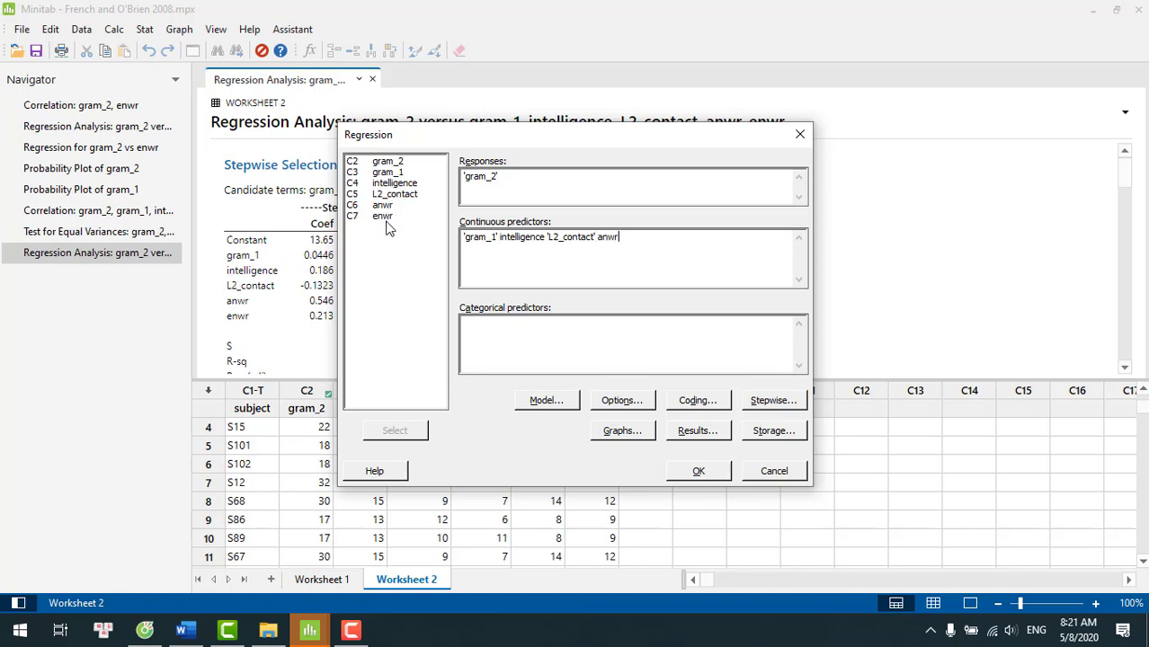
double_click(383, 216)
In the regression's stepwise settings, switch the method to None and back to Stepwise to reset the potential terms.
click(785, 401)
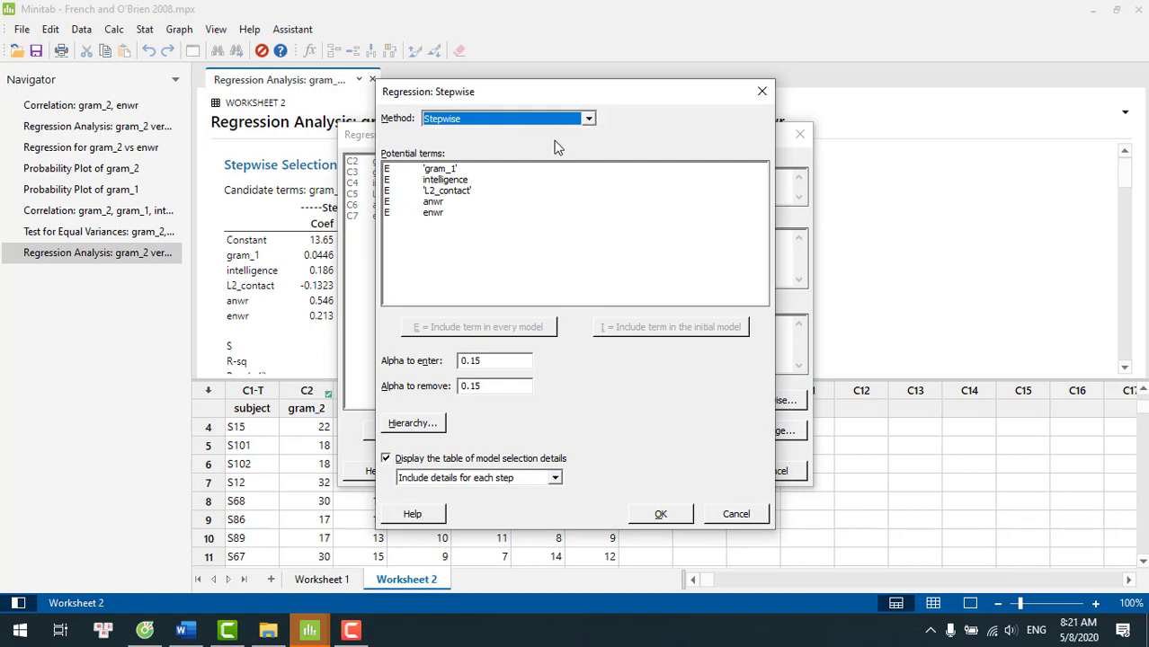
click(588, 119)
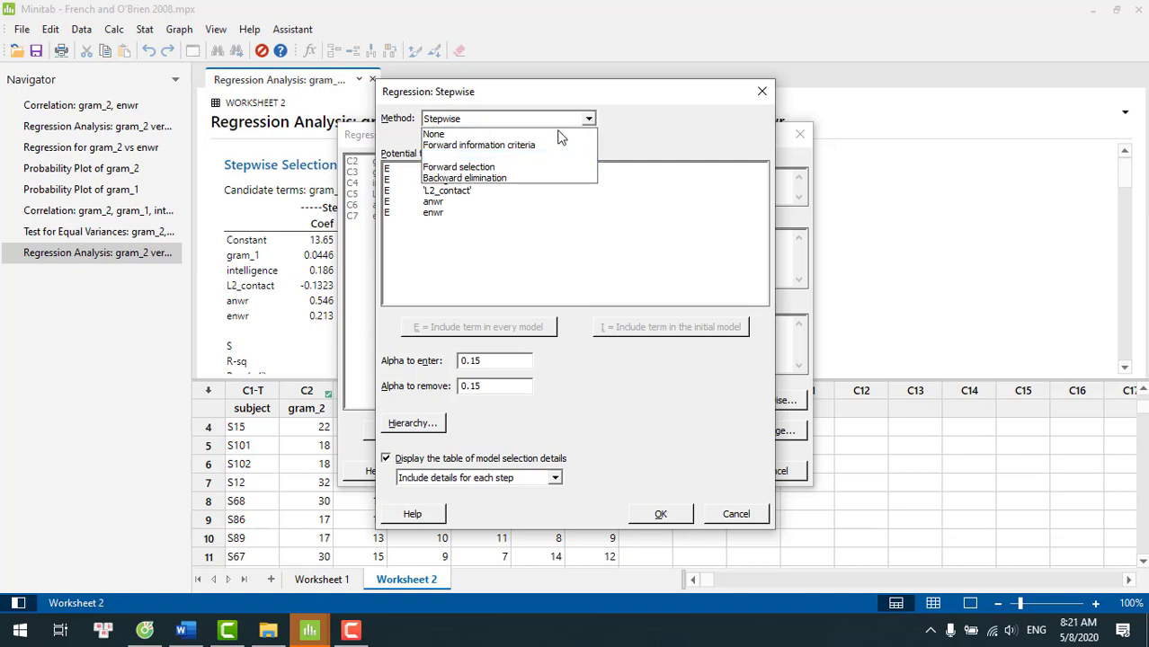
click(543, 135)
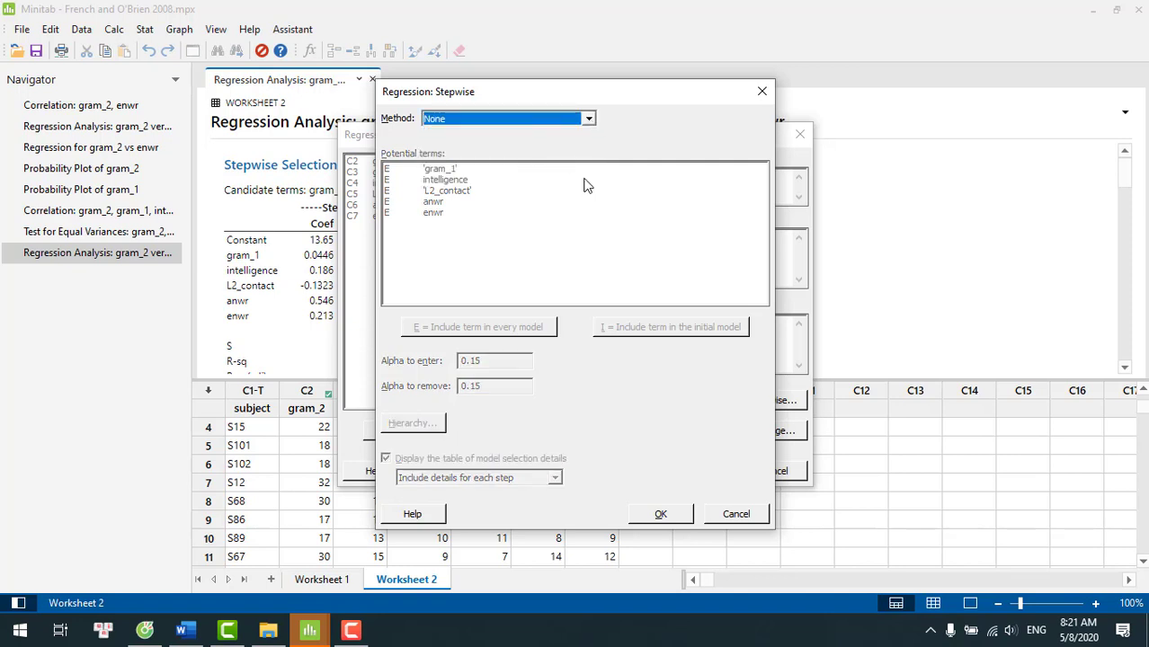
click(589, 120)
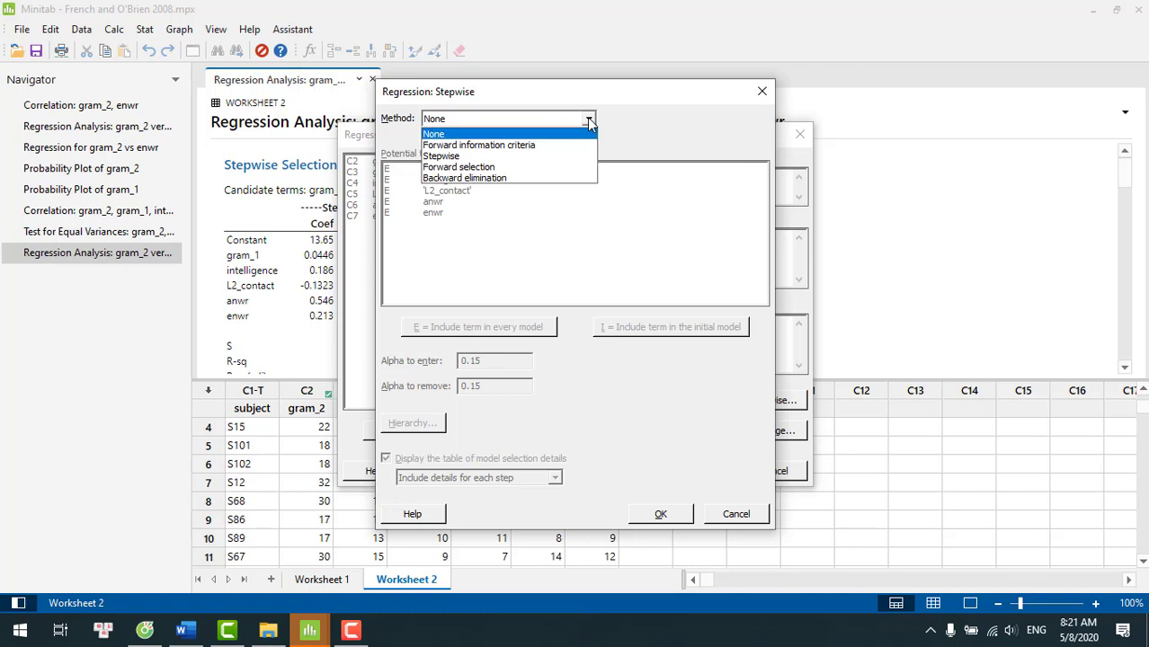
click(546, 157)
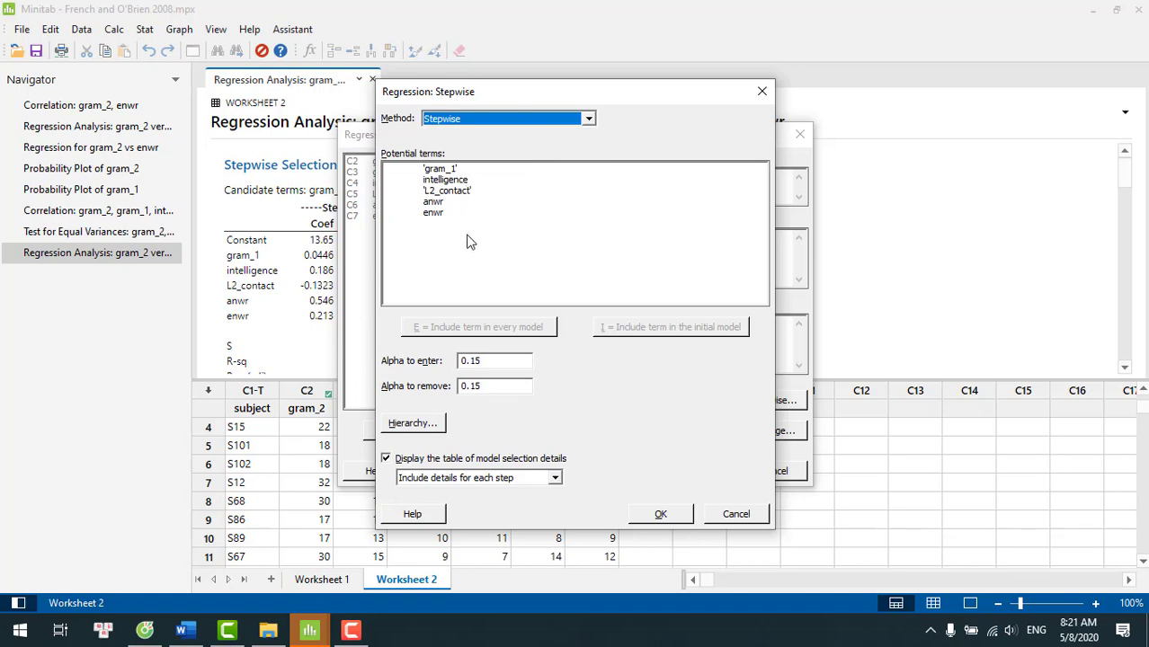
Include all five potential terms, gram_1, intelligence, L2_contact, anwr and enwr, in every stepwise model.
click(446, 171)
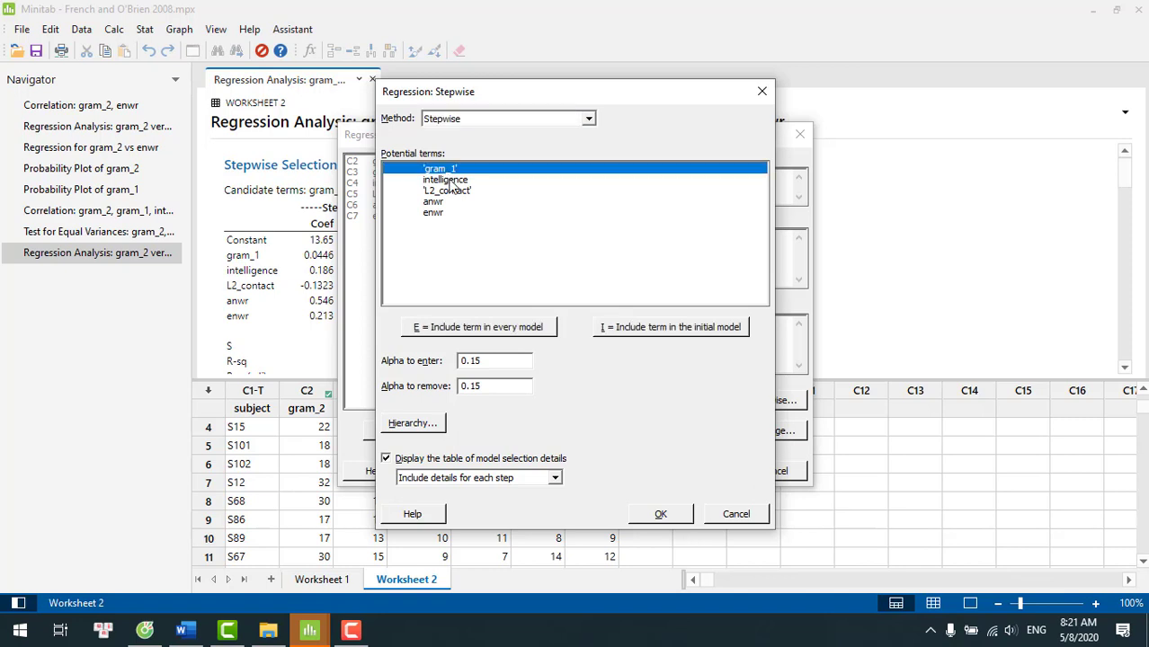
shift+click(449, 181)
ctrl+click(453, 192)
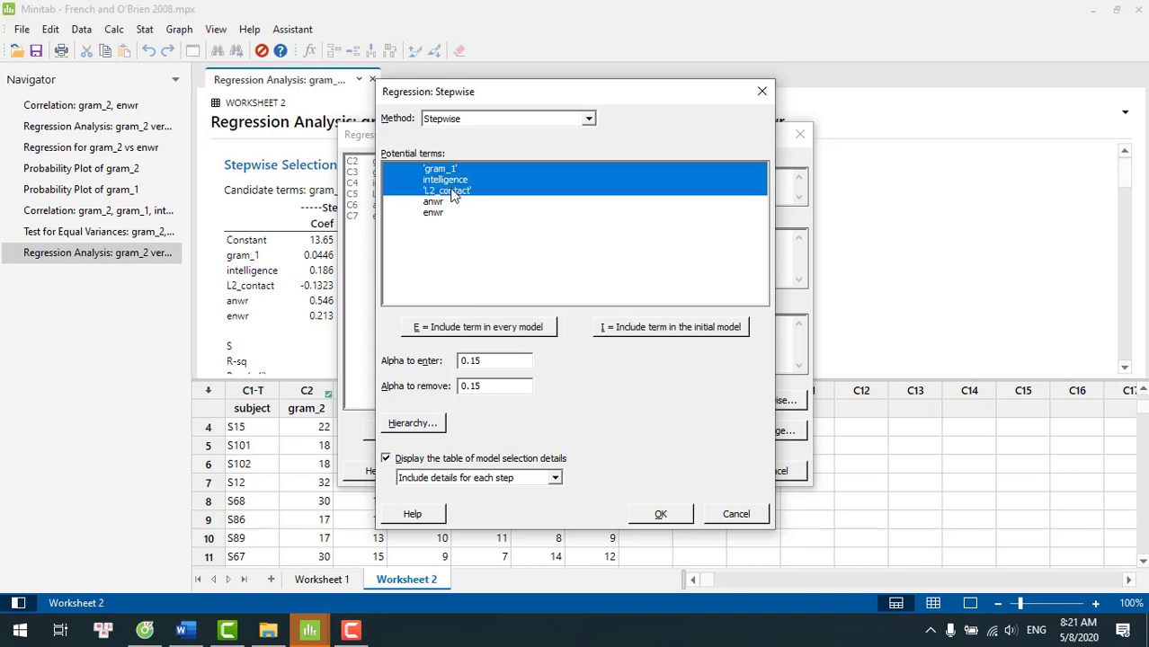
ctrl+click(436, 214)
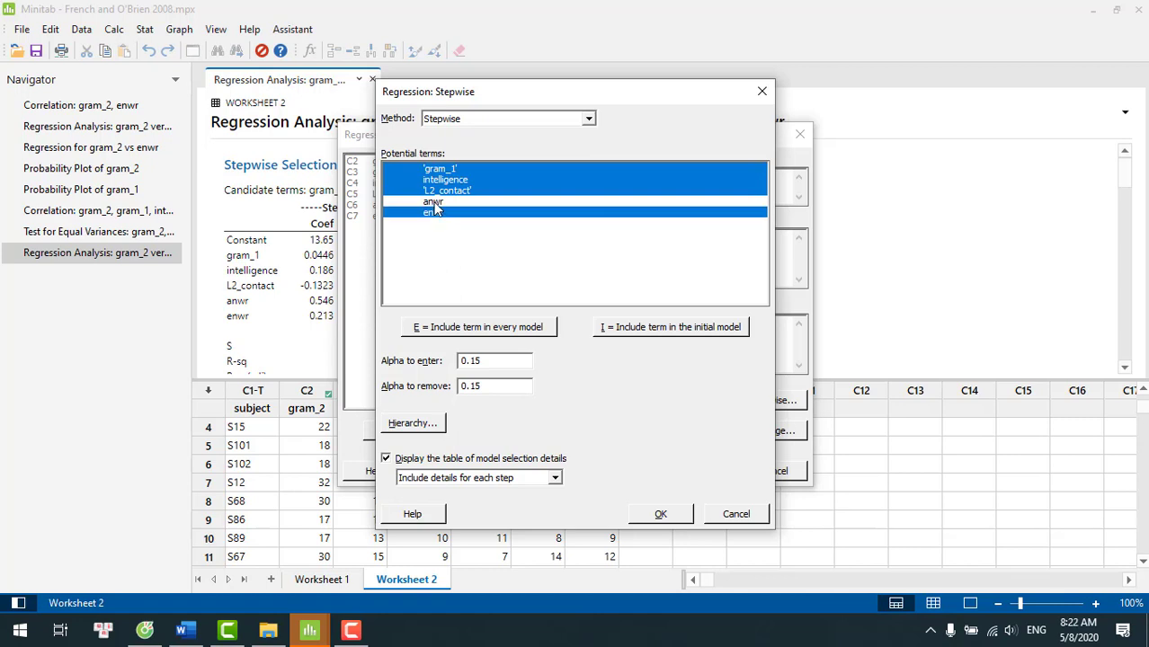
ctrl+click(434, 202)
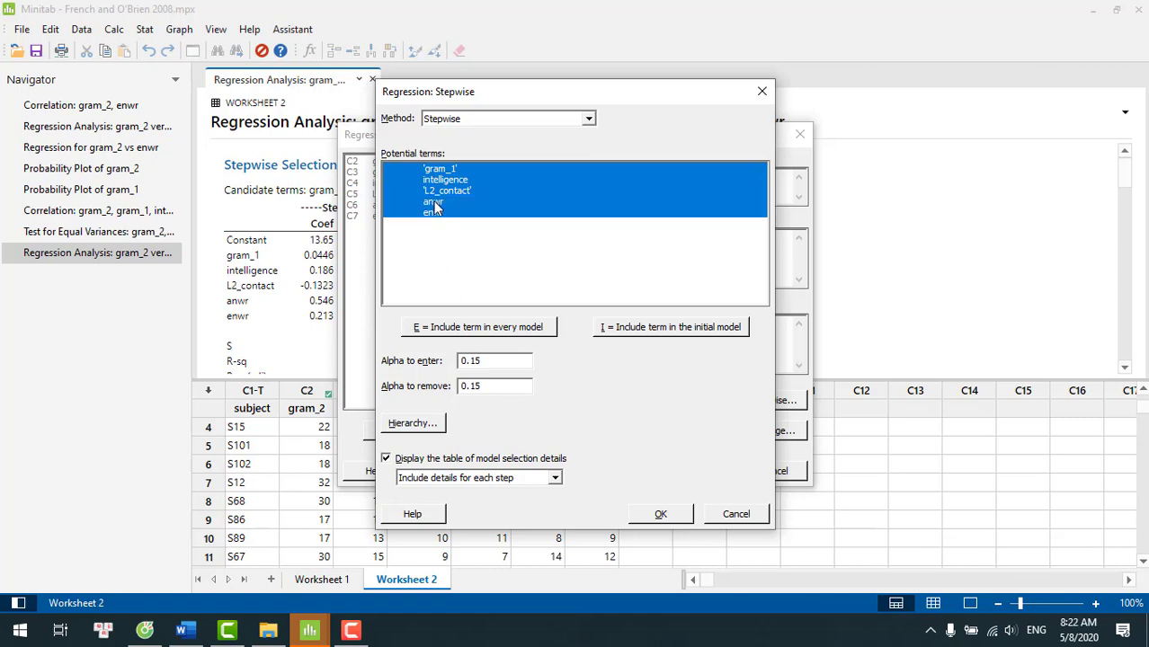
click(456, 331)
click(660, 516)
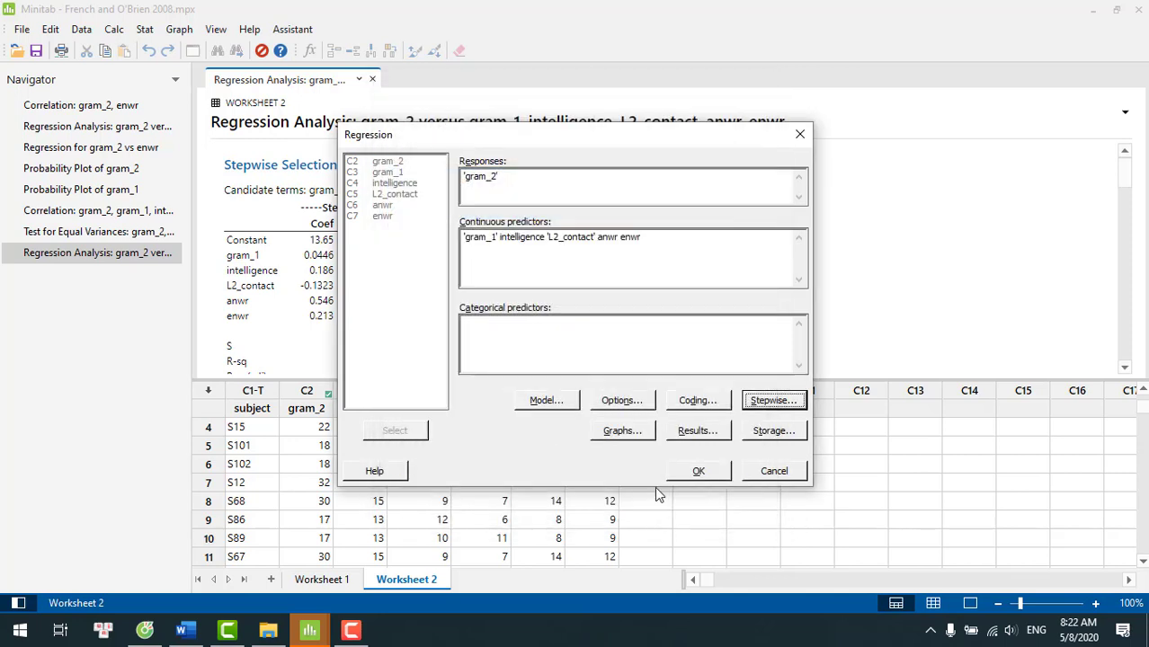
Set the regression's display of results to Expanded tables and run the analysis.
click(693, 431)
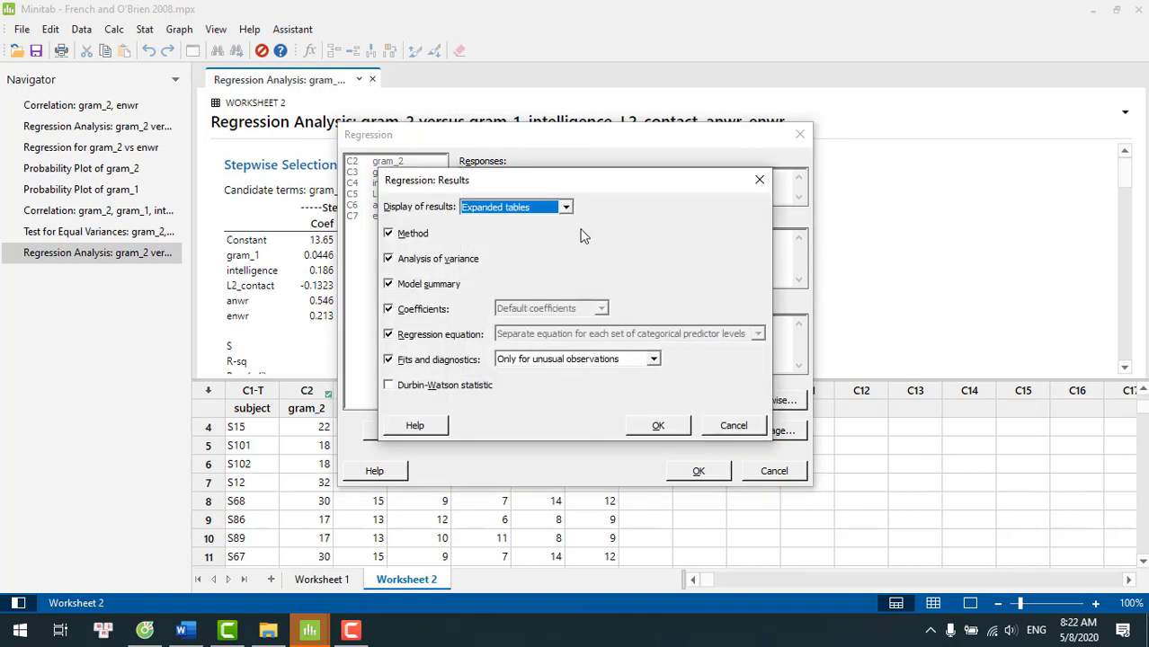
click(567, 208)
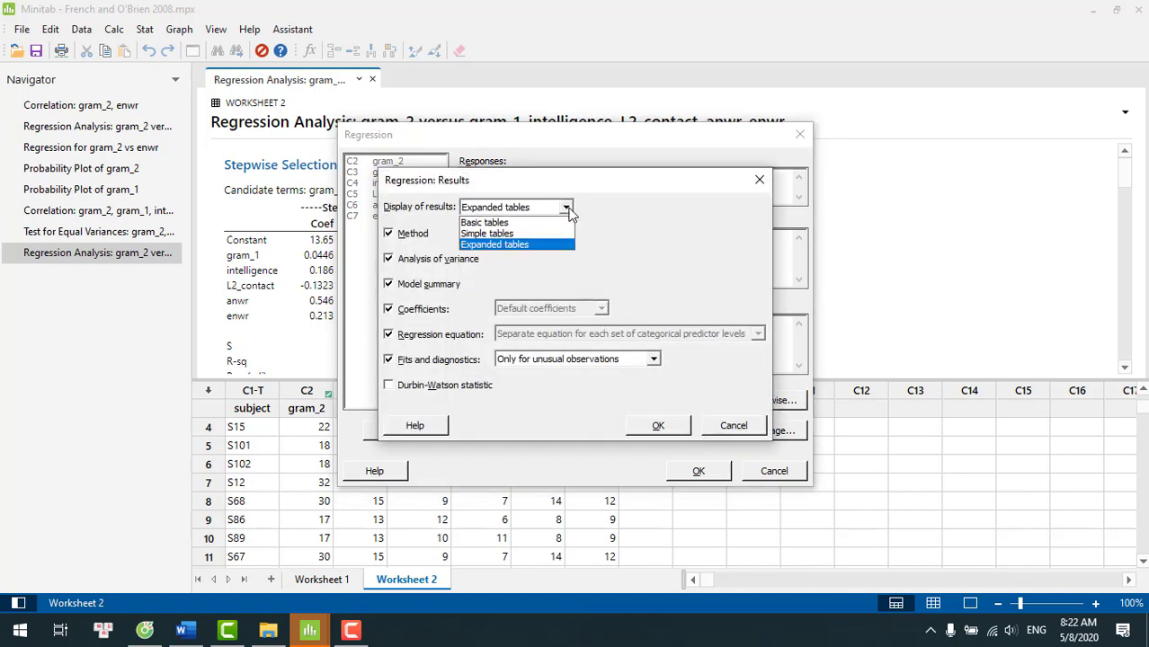
click(521, 223)
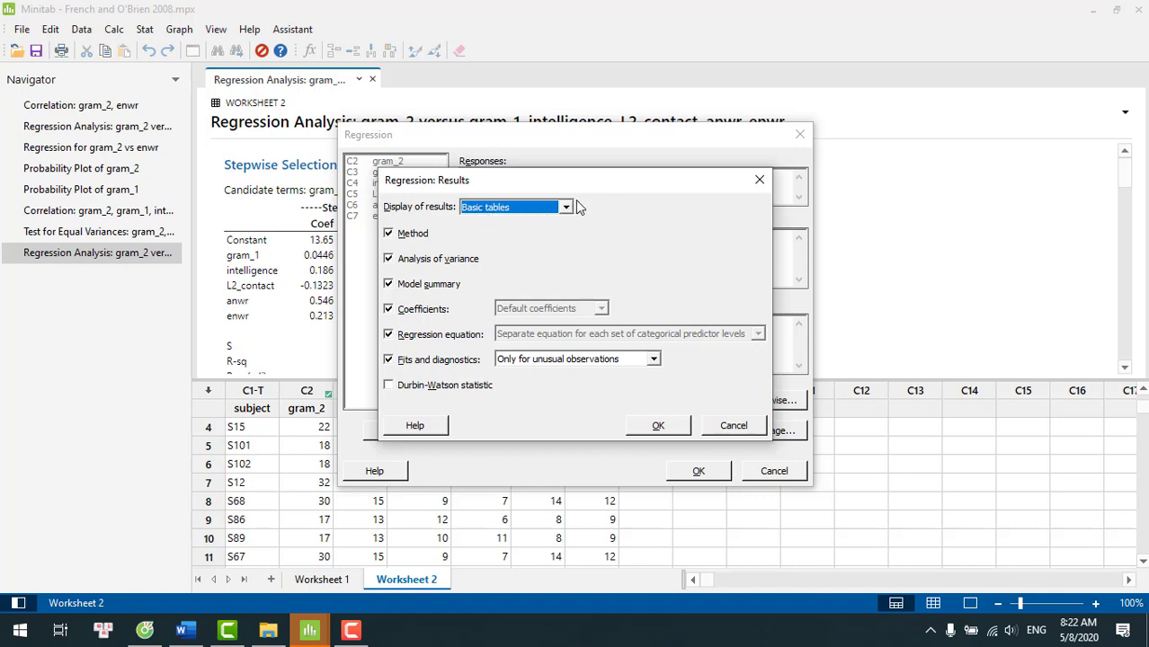
click(567, 212)
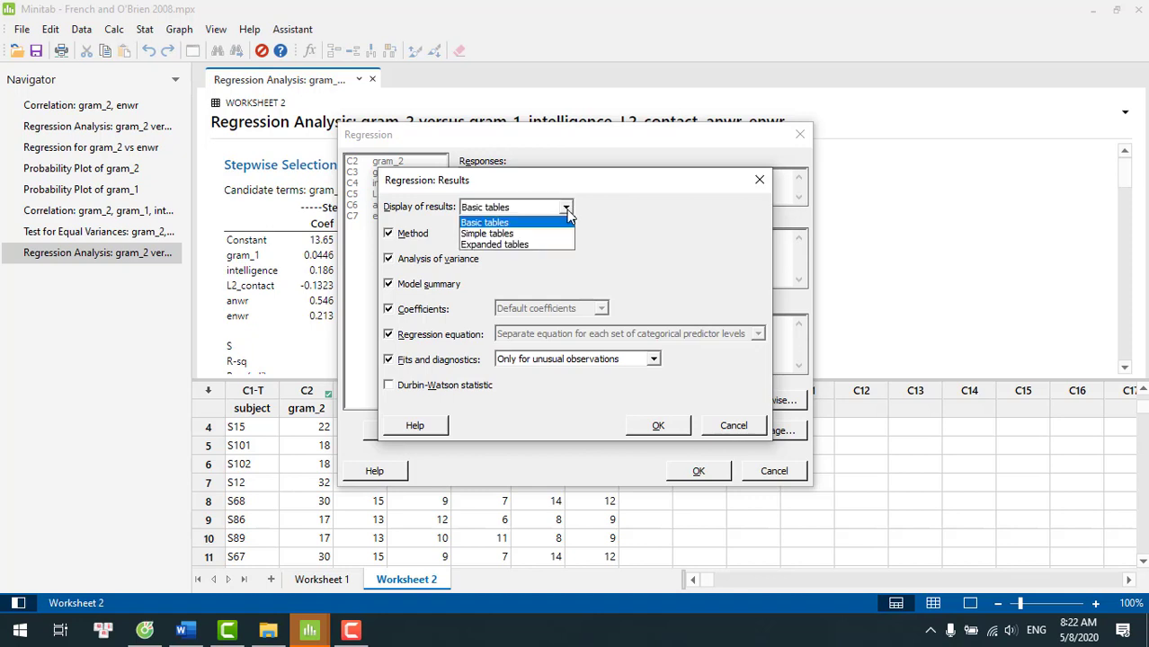
click(526, 245)
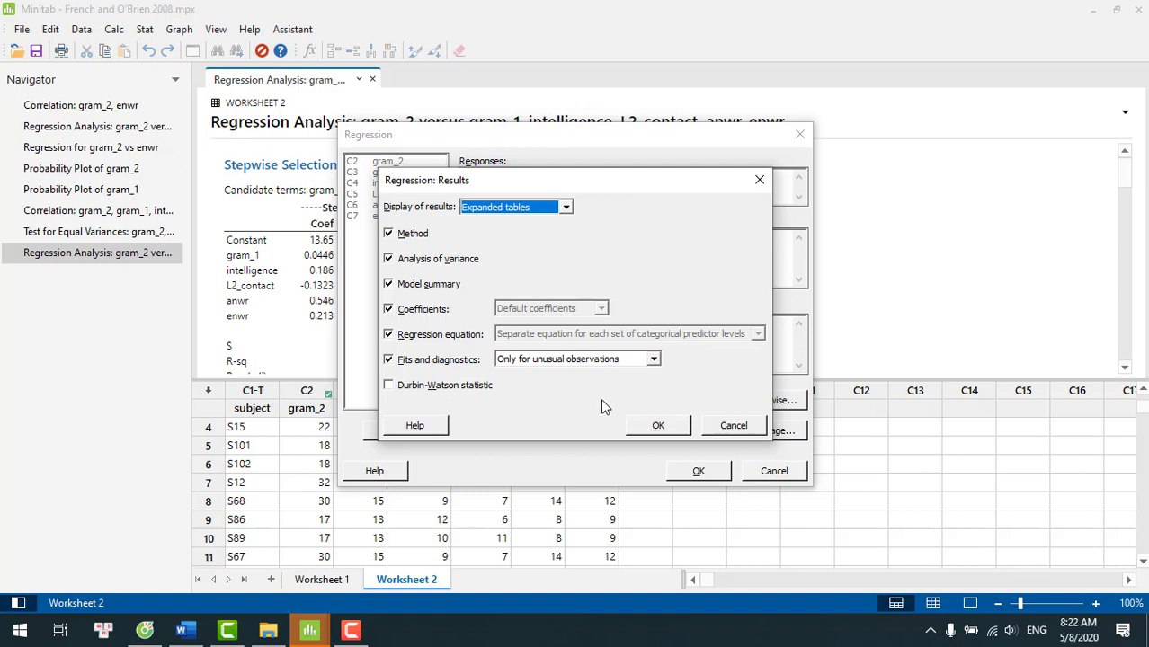
click(657, 427)
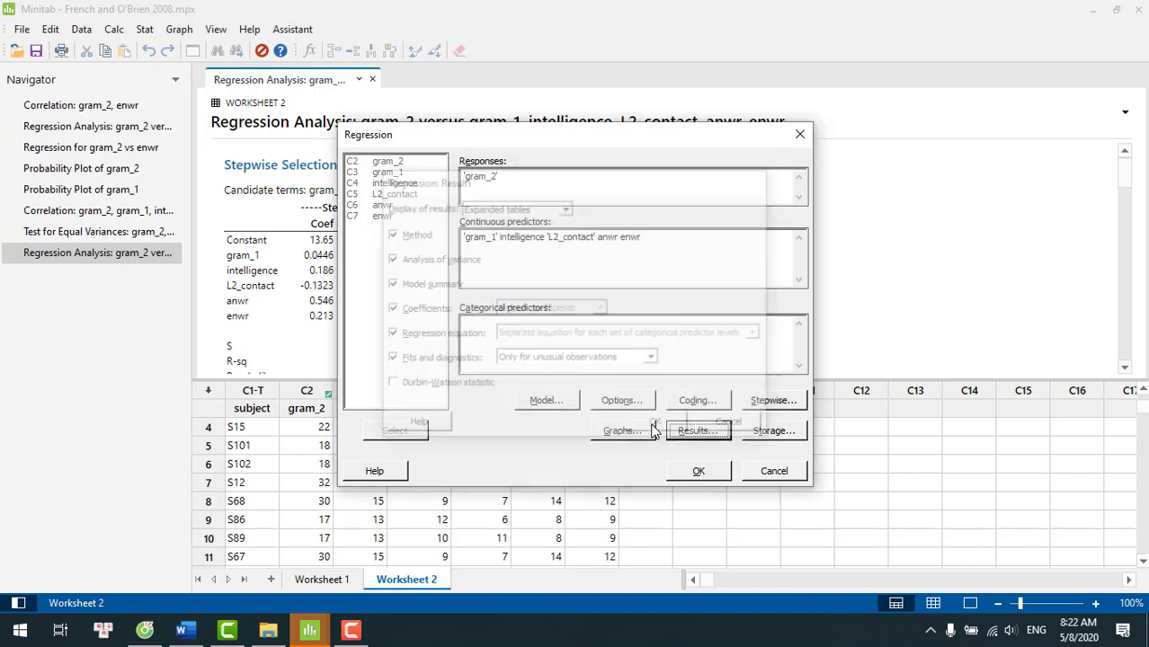
click(698, 474)
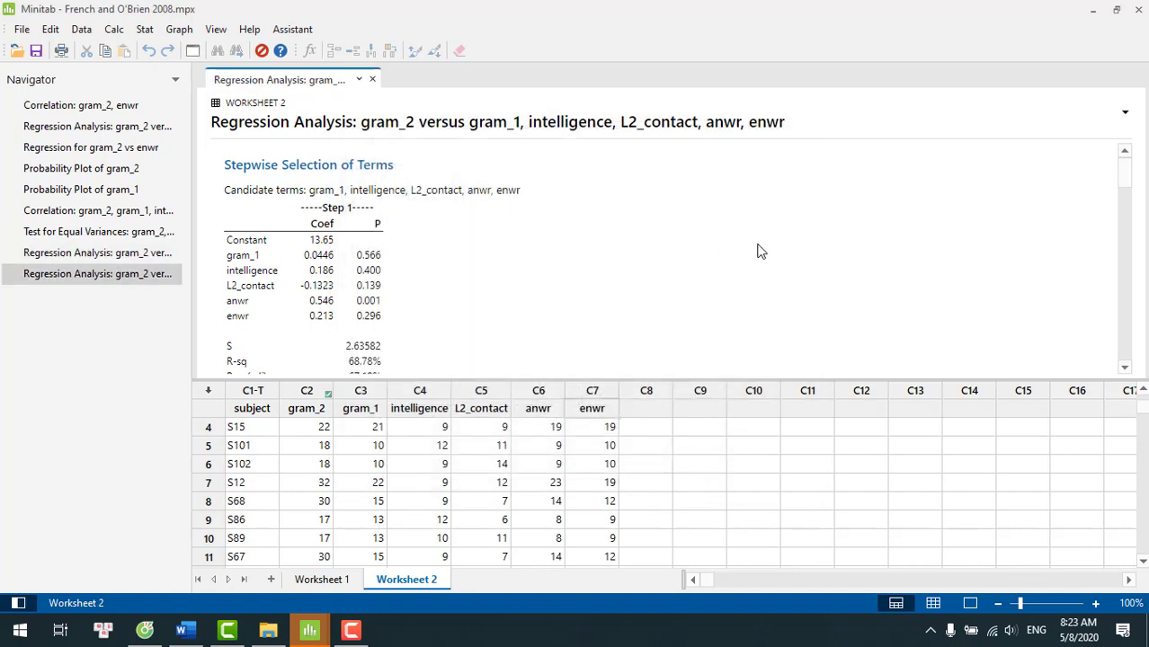
Examine the regression output: stepwise selection, regression equation, coefficients with VIFs, model summary, analysis of variance and unusual observations.
scroll(758, 251, down, 1)
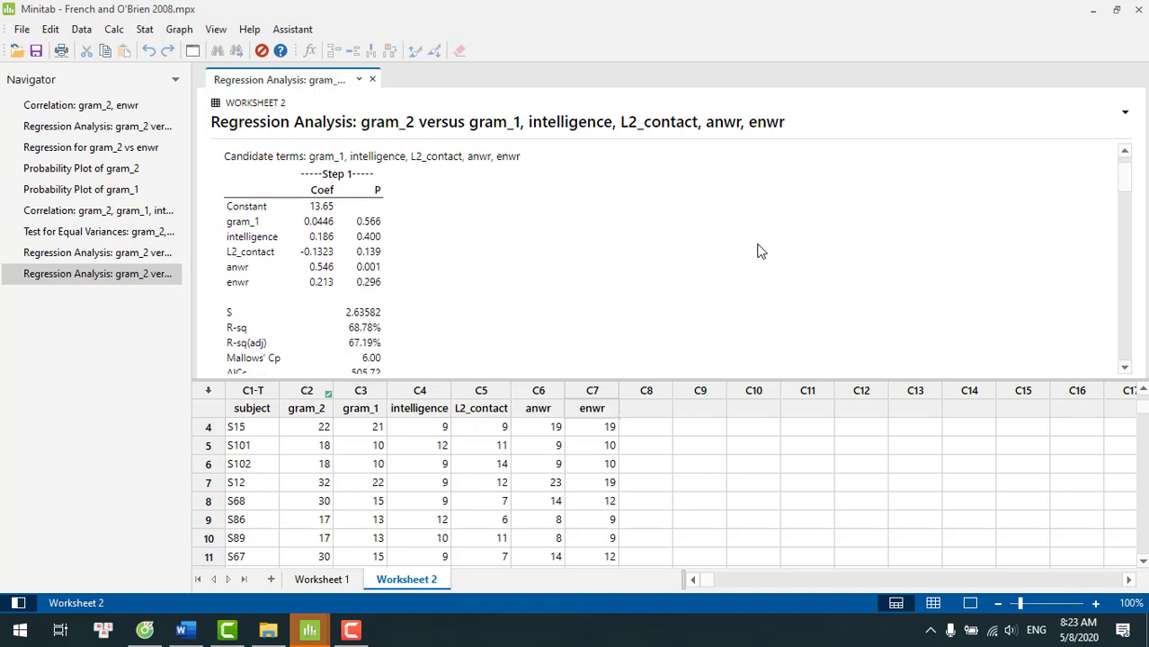
scroll(758, 250, down, 1)
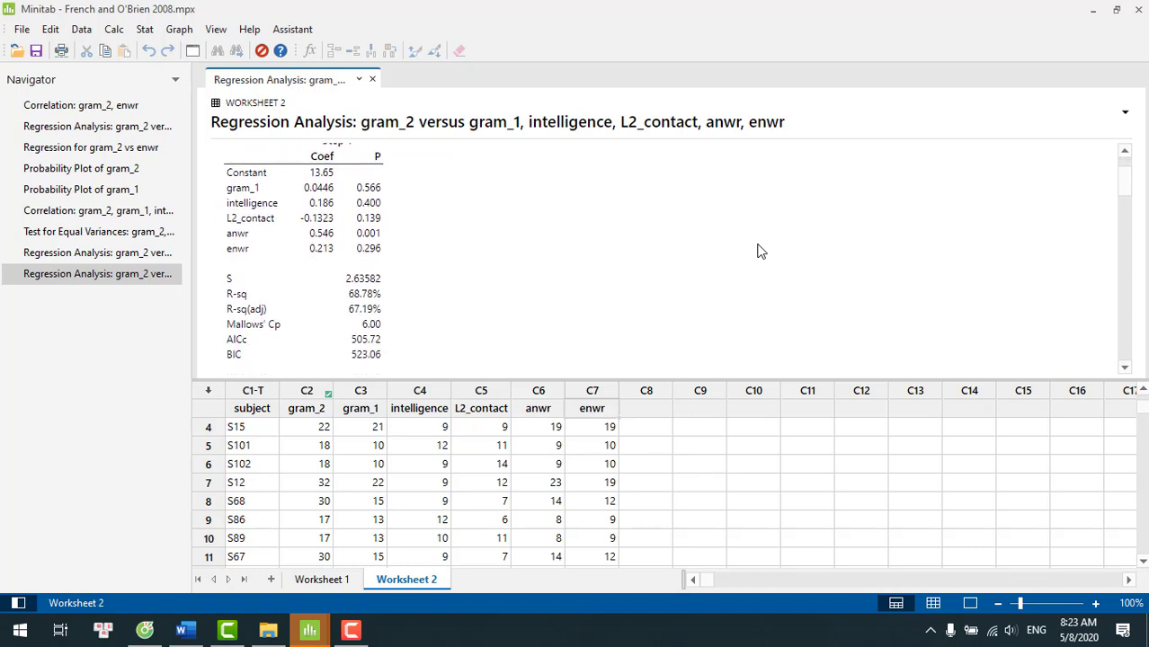
scroll(758, 251, down, 1)
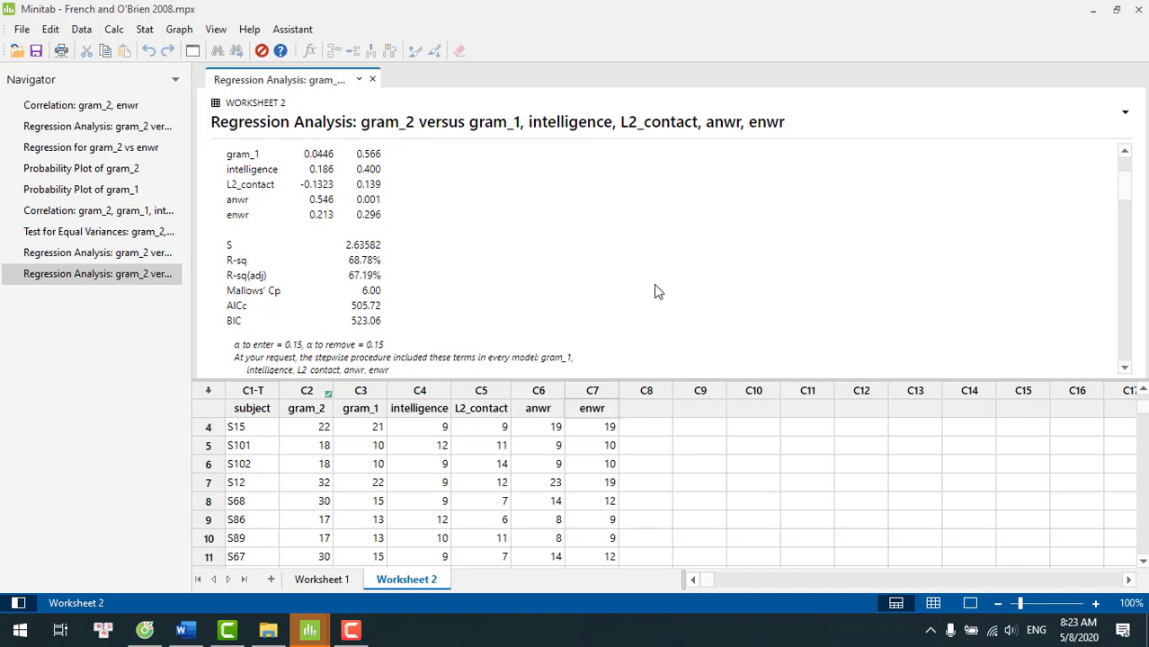
scroll(655, 290, down, 3)
scroll(654, 290, down, 2)
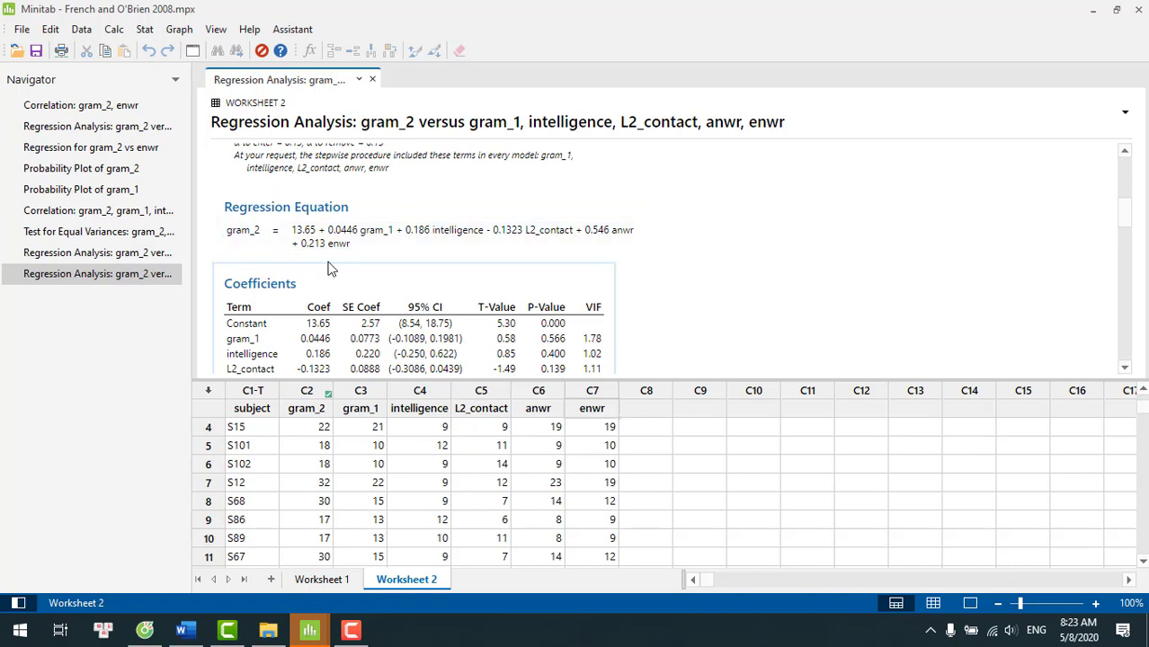
scroll(805, 285, down, 3)
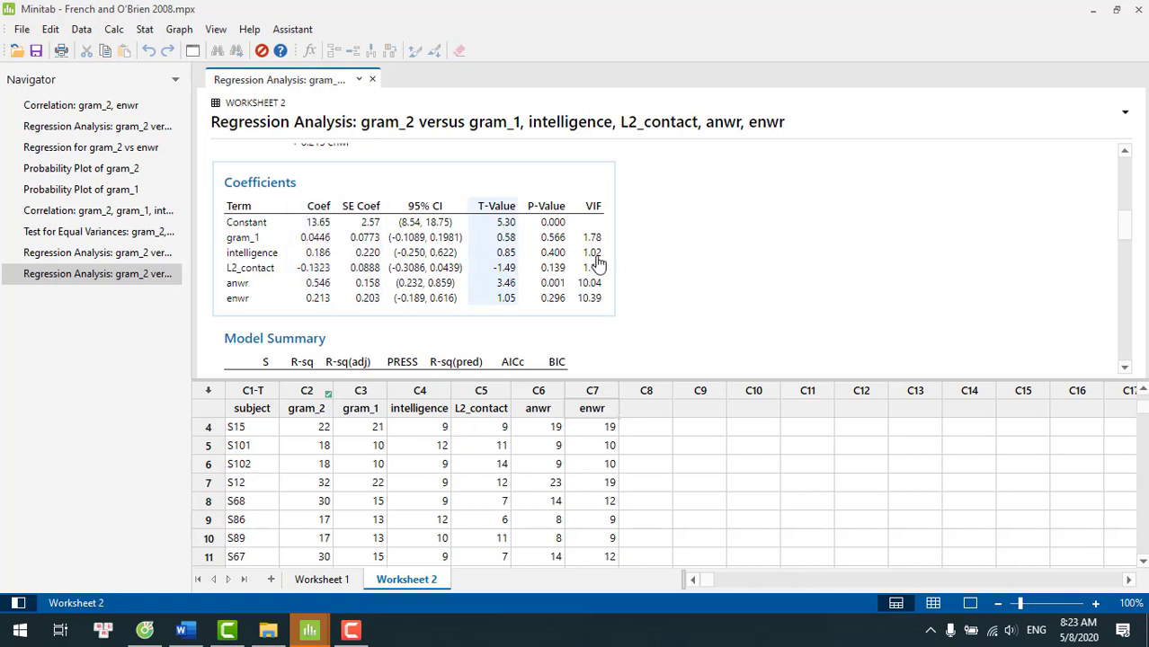
click(1125, 153)
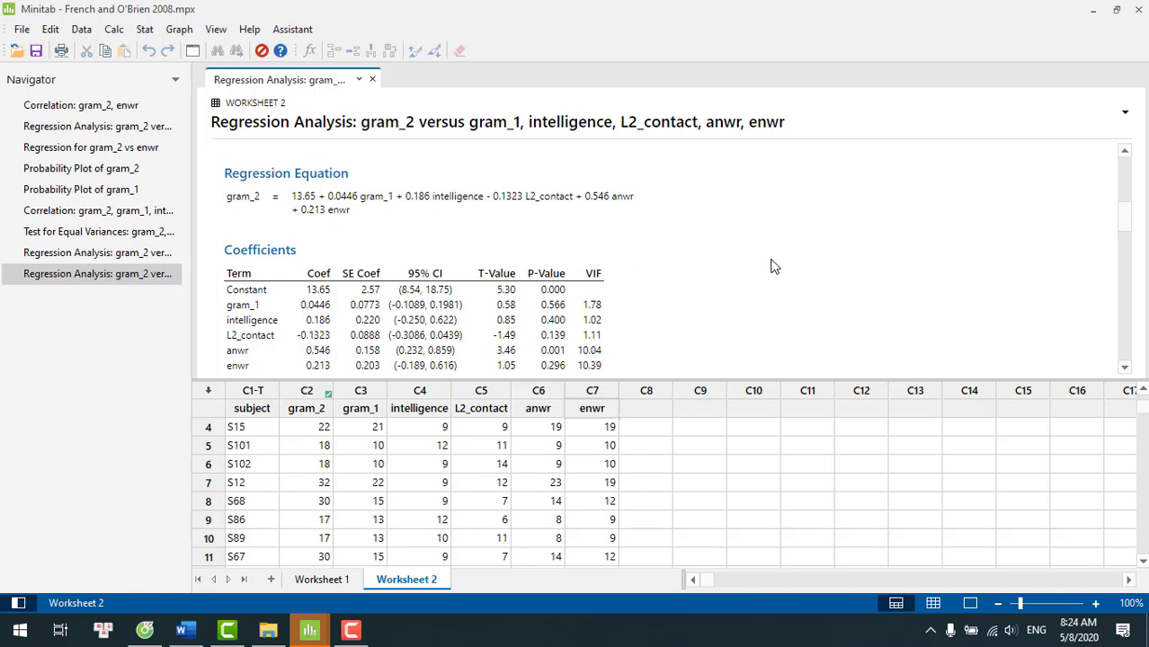
scroll(775, 267, down, 1)
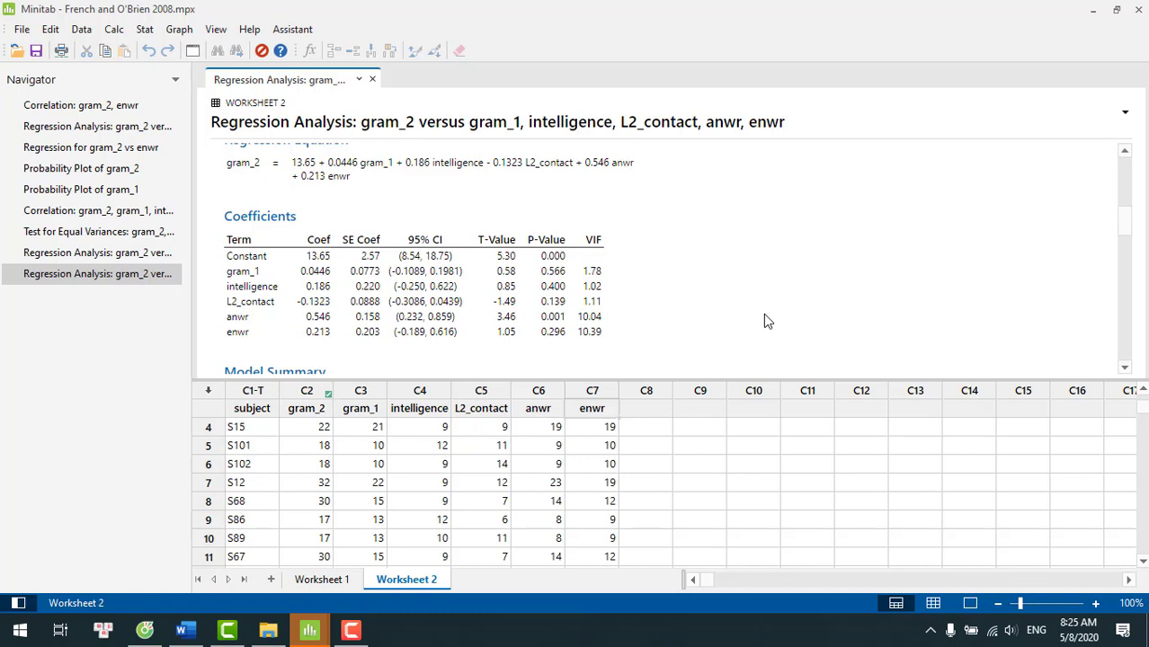
scroll(765, 317, down, 5)
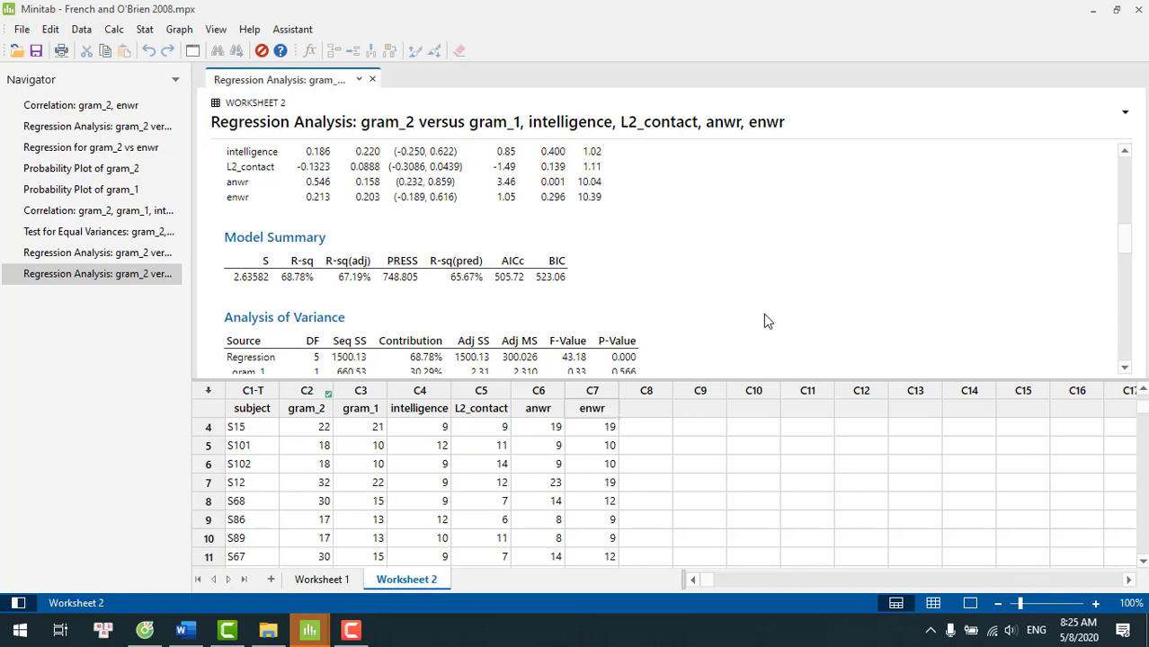
scroll(765, 321, down, 5)
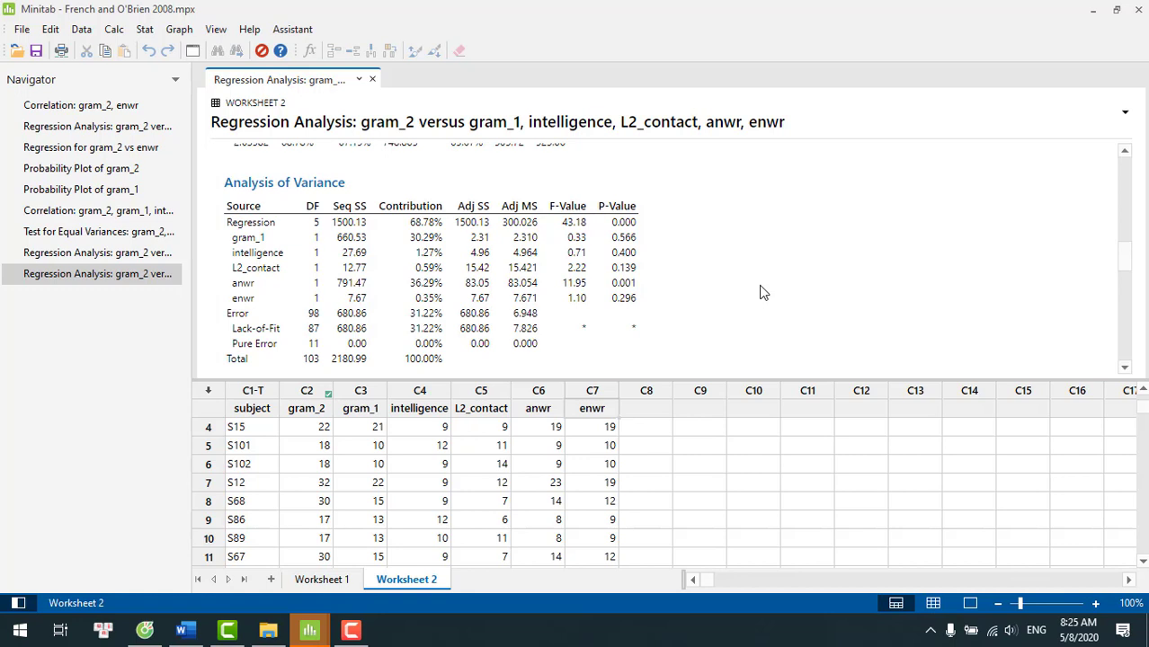
scroll(759, 292, down, 2)
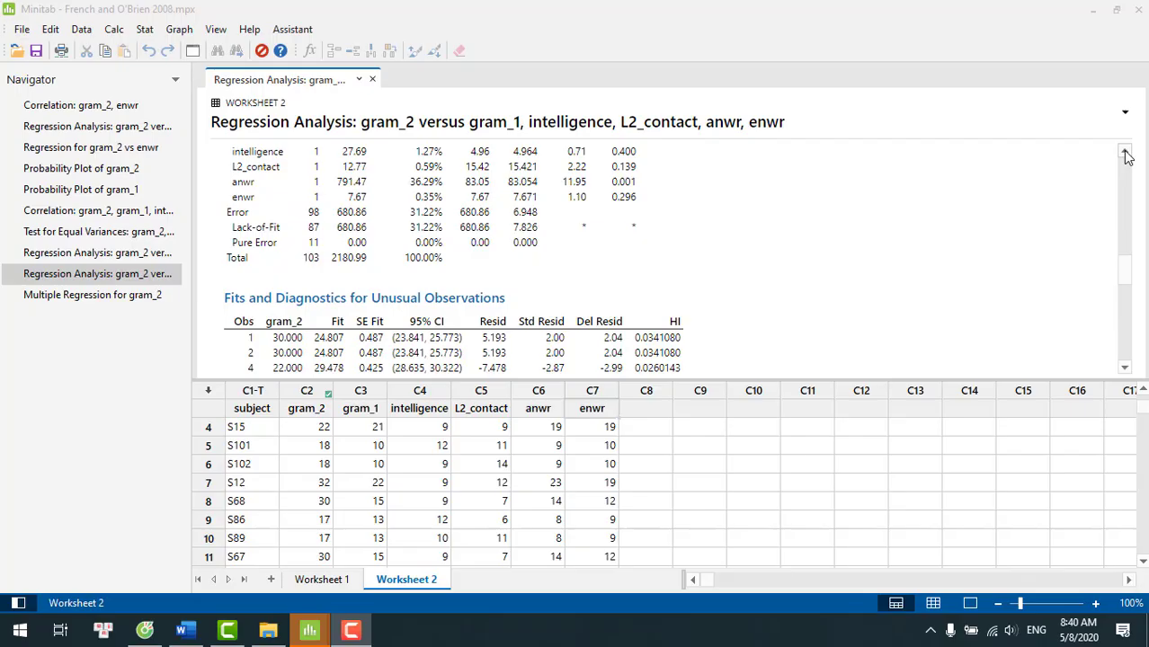
click(1125, 151)
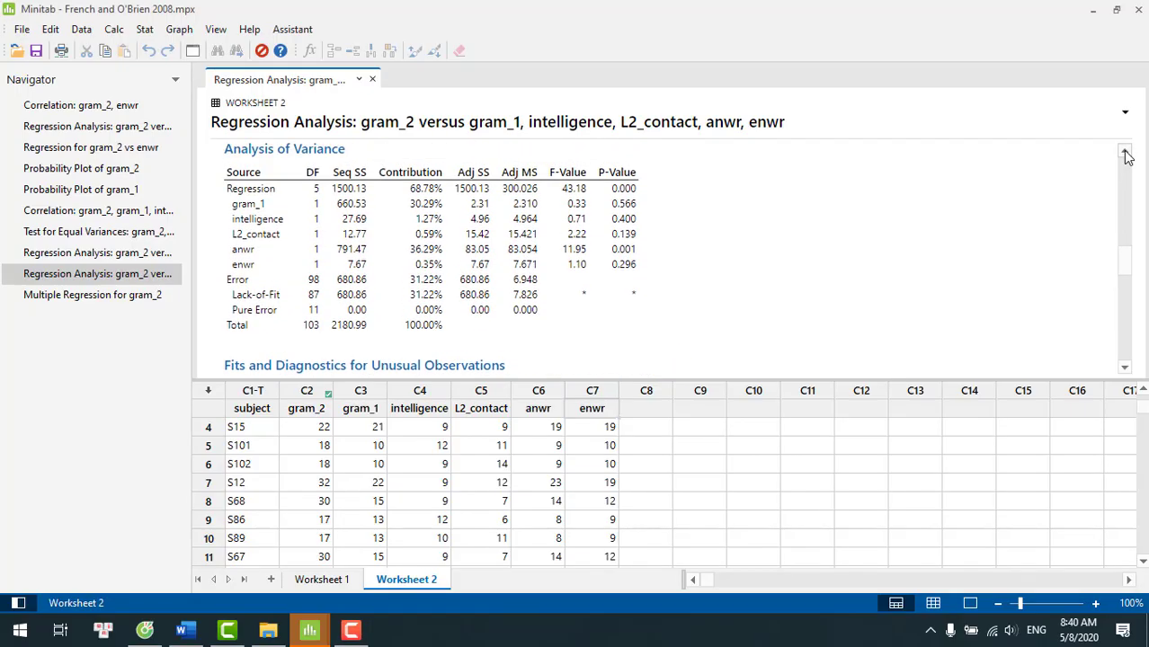
Review the regression output again, from the unusual observations and Pareto chart of standardized effects to the equation, model summary and analysis of variance.
click(1125, 151)
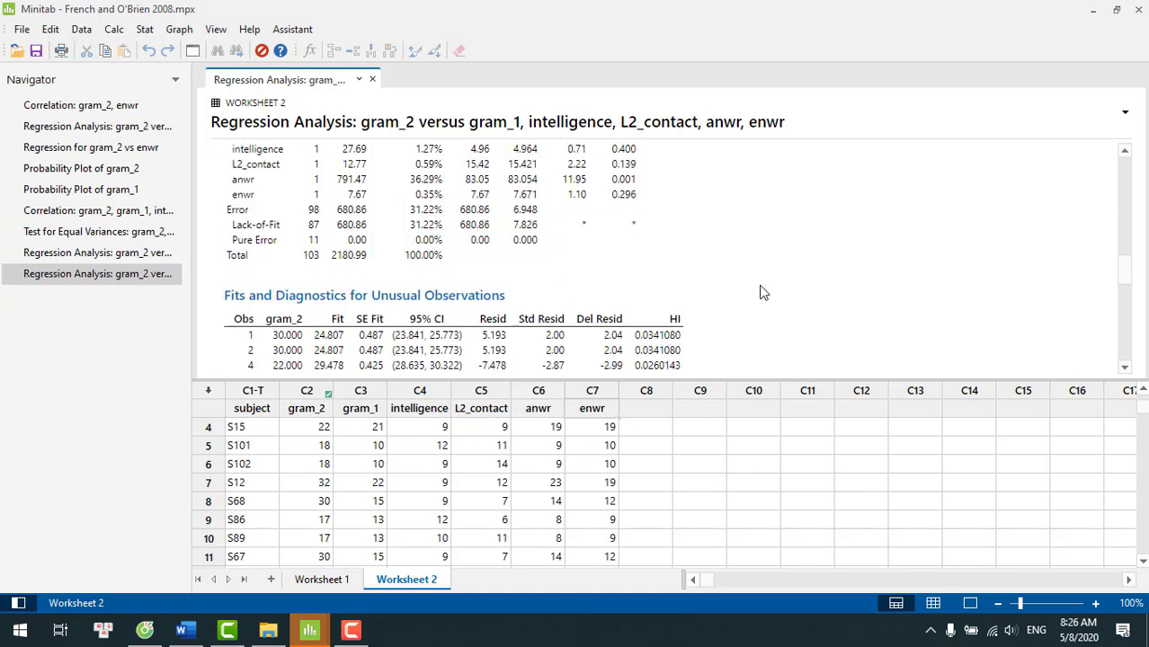
scroll(760, 292, down, 4)
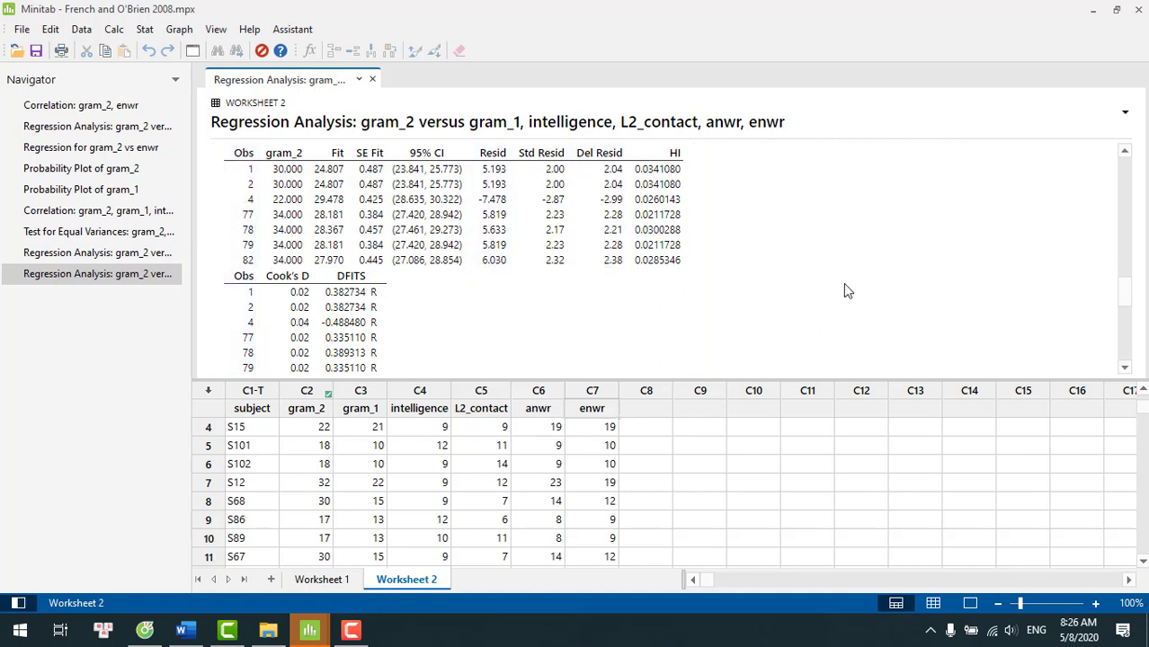
scroll(844, 286, down, 5)
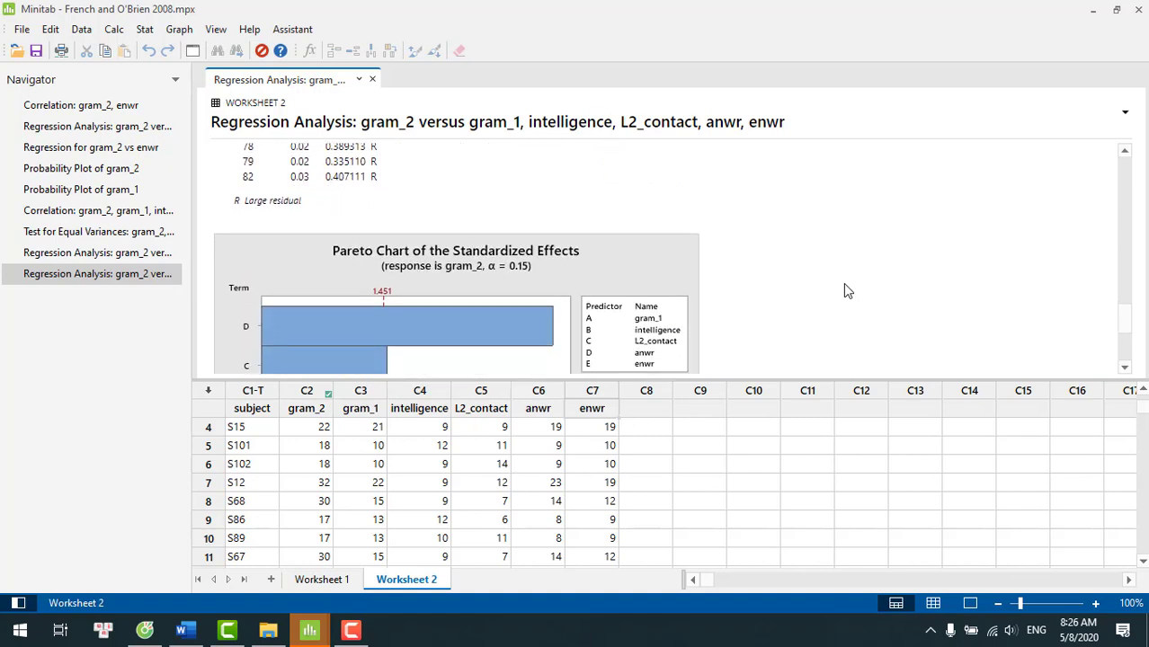
scroll(844, 283, down, 4)
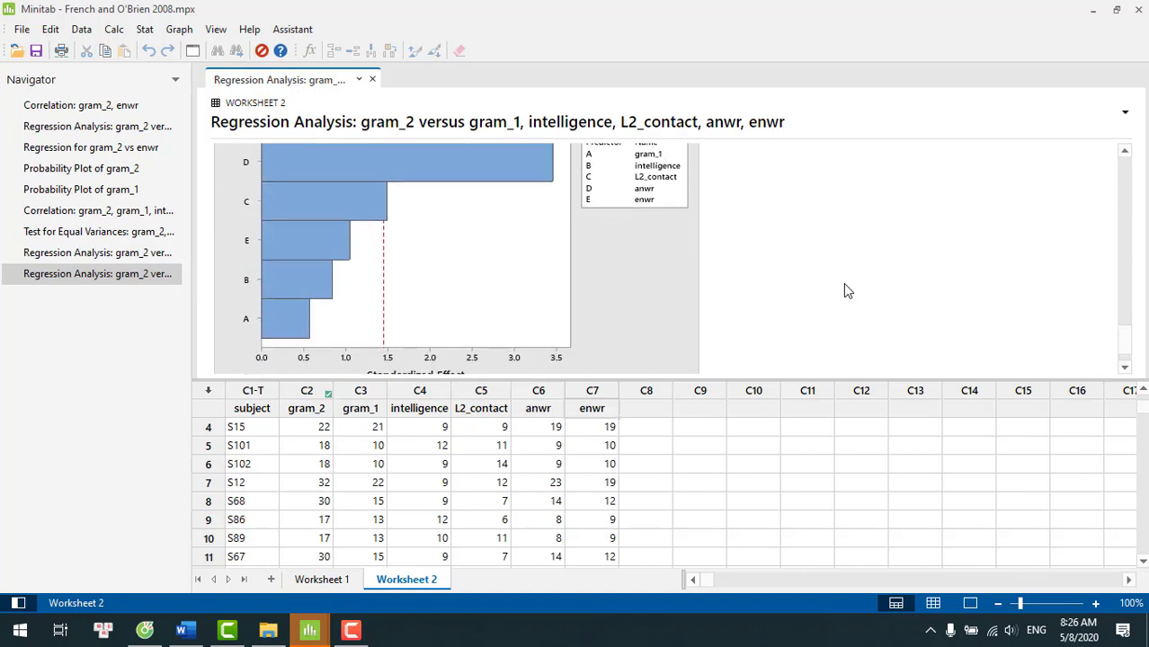
scroll(843, 290, up, 12)
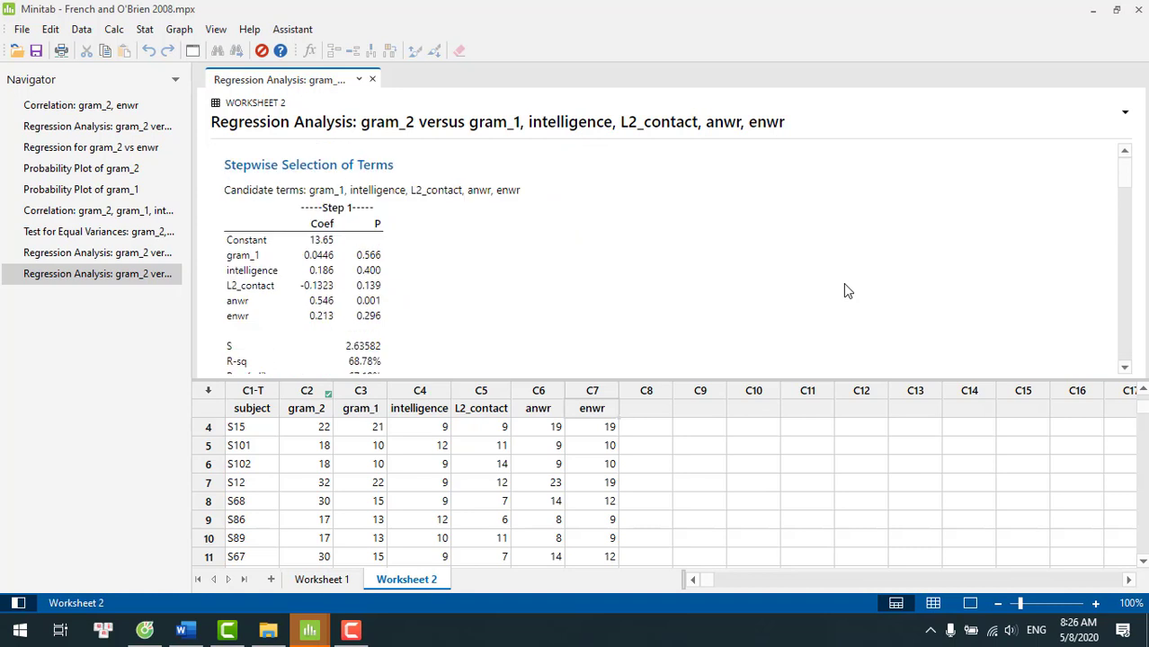
scroll(845, 290, down, 5)
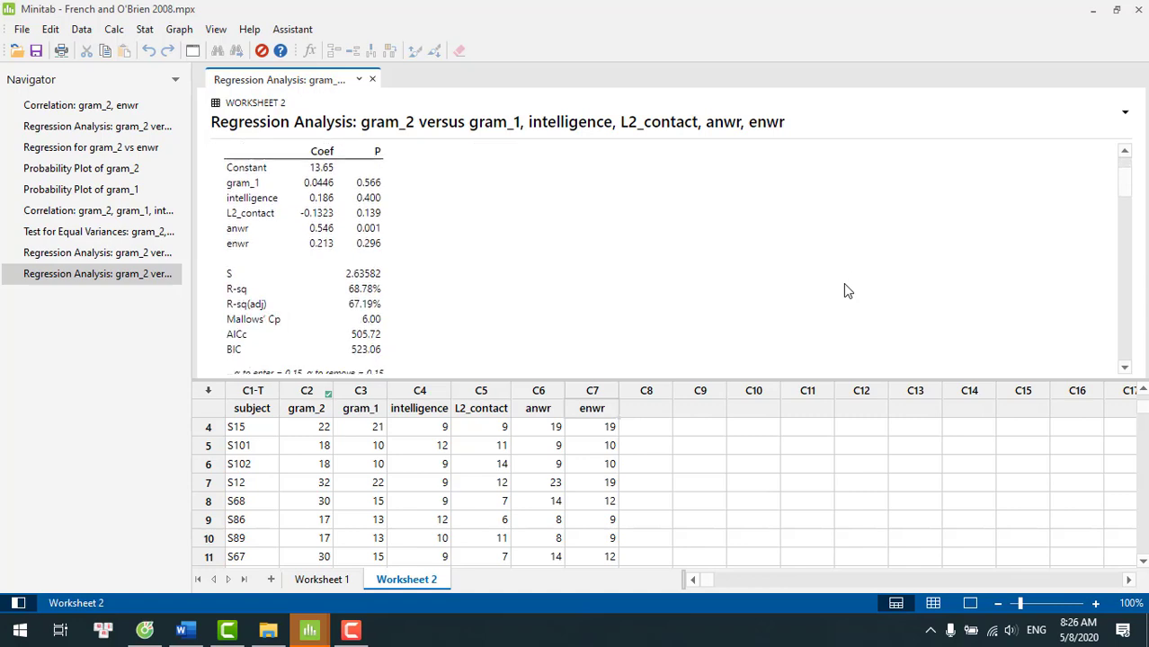
scroll(845, 291, down, 5)
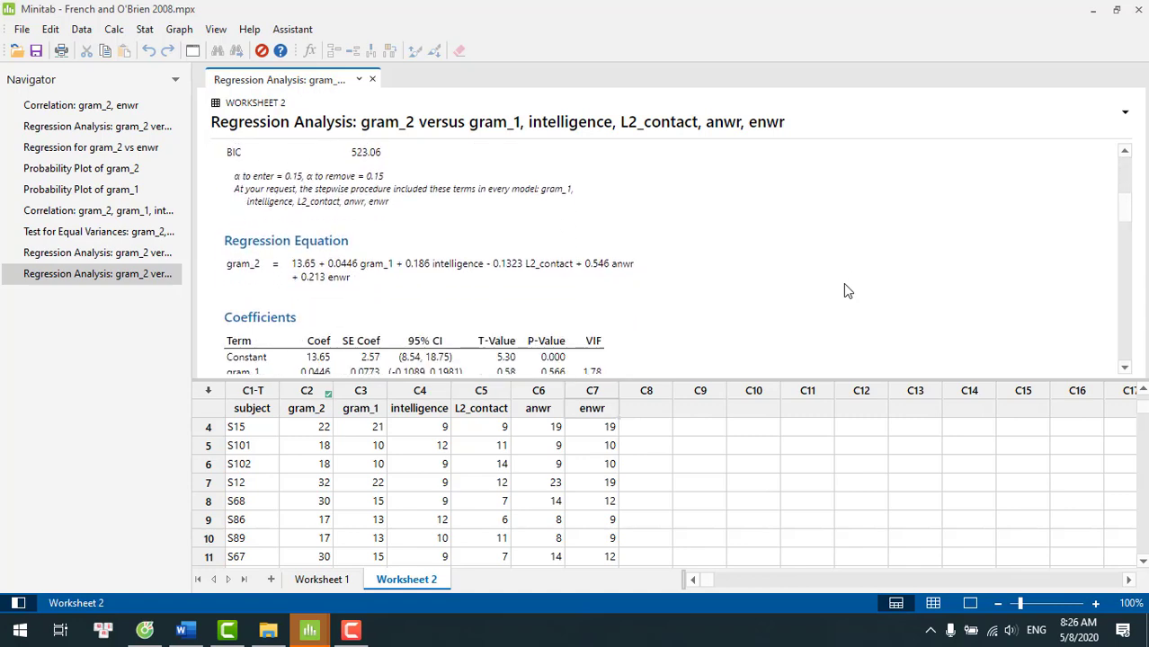
scroll(843, 283, down, 4)
scroll(844, 283, up, 1)
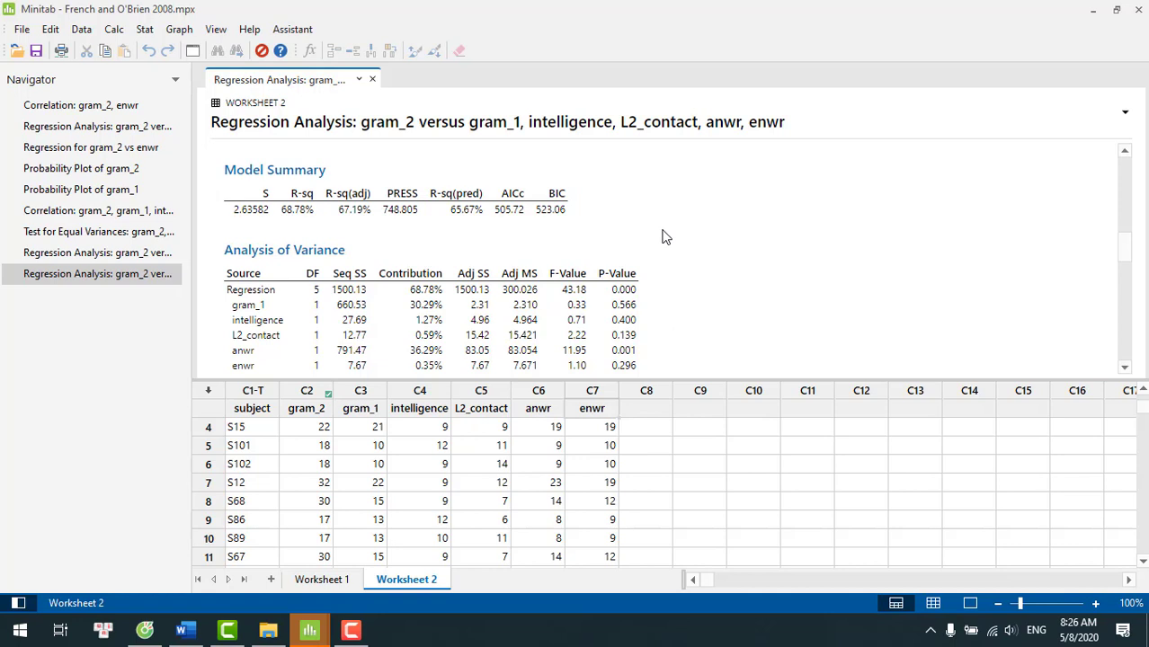
Open the Assistant's Multiple Regression setup and clear its existing response and continuous X variables.
click(297, 32)
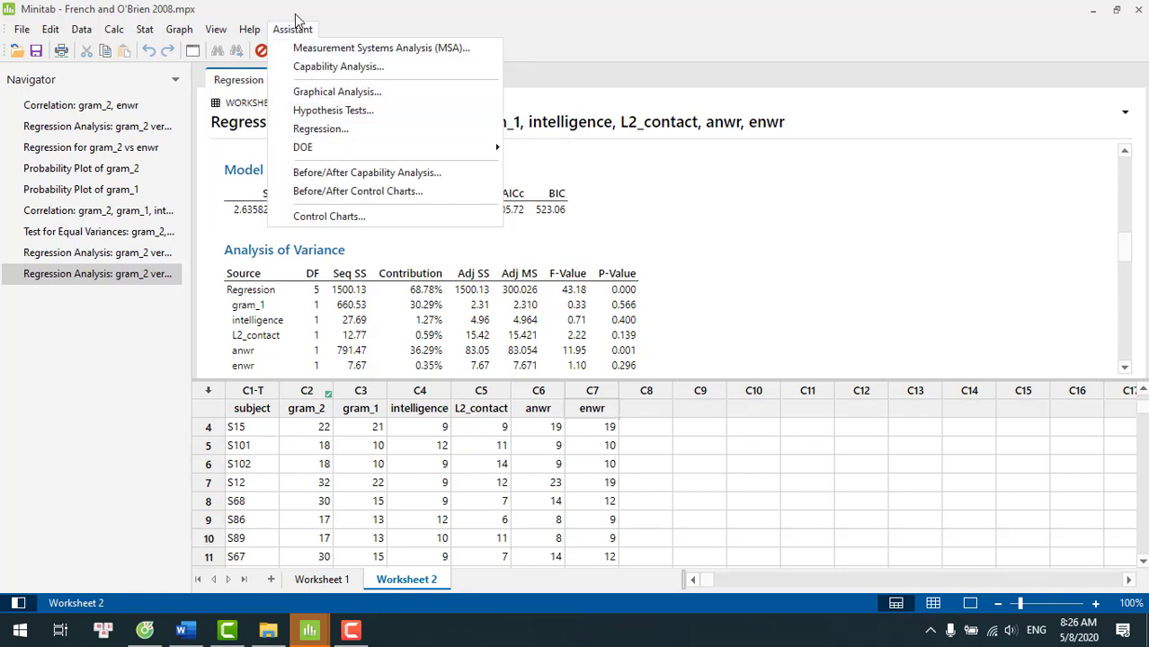
click(321, 130)
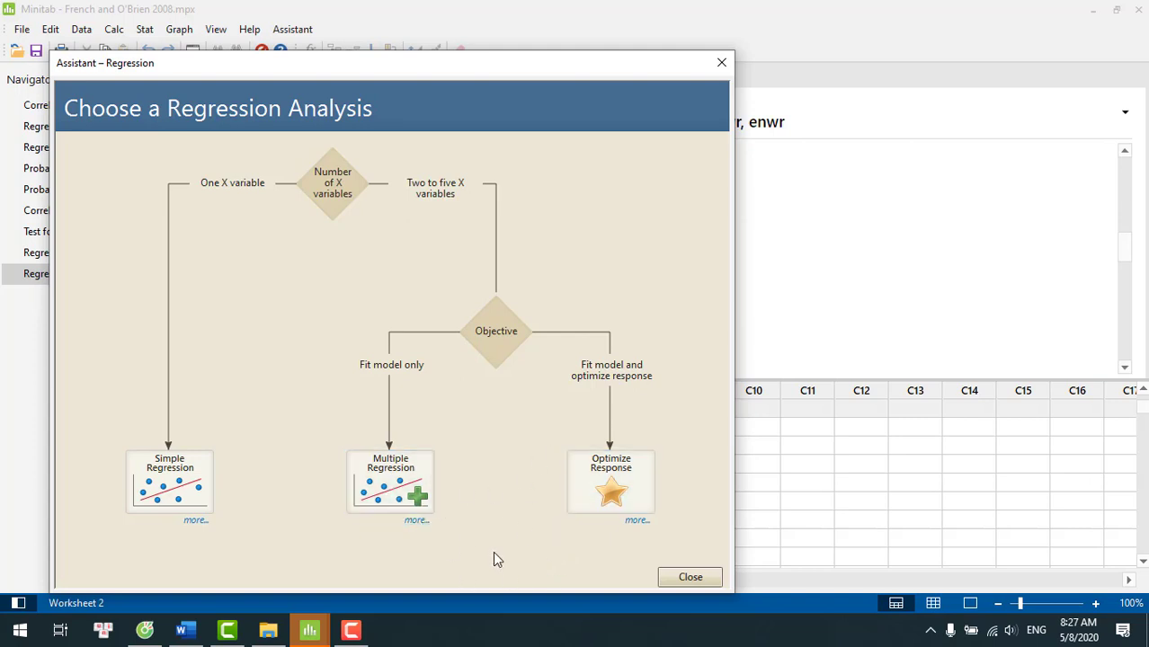
click(376, 496)
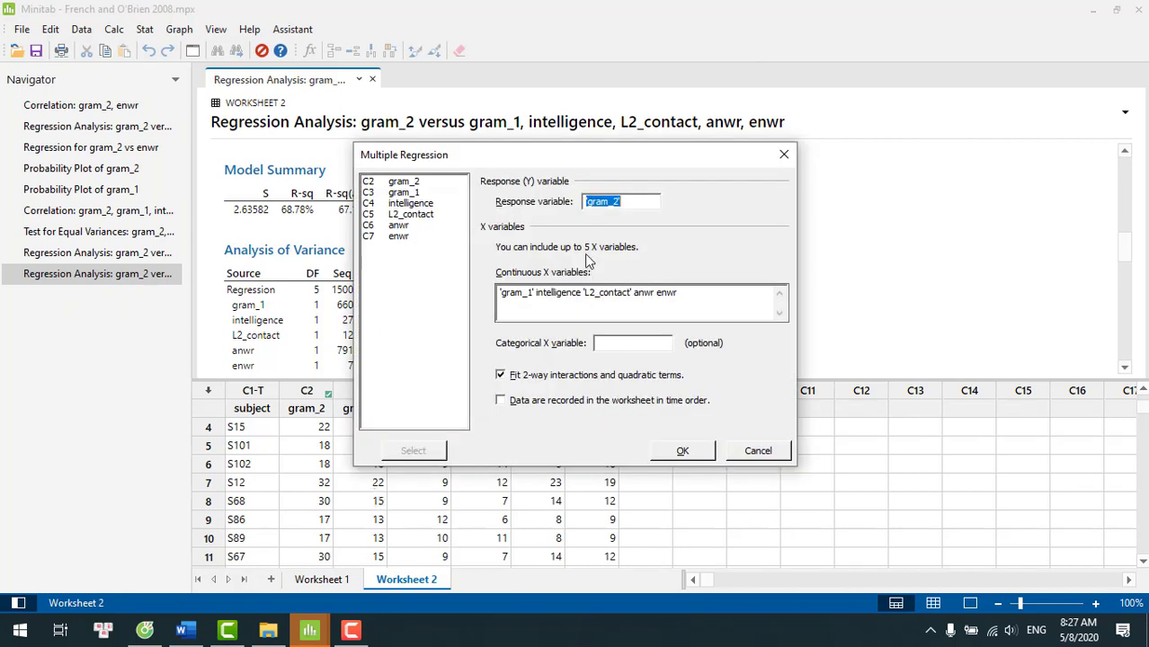
key(Delete)
click(692, 290)
key(BackSpace)
key(BackSpace)
key(BackSpace)
key(BackSpace)
key(BackSpace)
key(BackSpace)
key(BackSpace)
key(BackSpace)
key(BackSpace)
key(BackSpace)
key(BackSpace)
key(BackSpace)
key(BackSpace)
key(BackSpace)
key(BackSpace)
key(BackSpace)
key(BackSpace)
key(BackSpace)
key(BackSpace)
key(BackSpace)
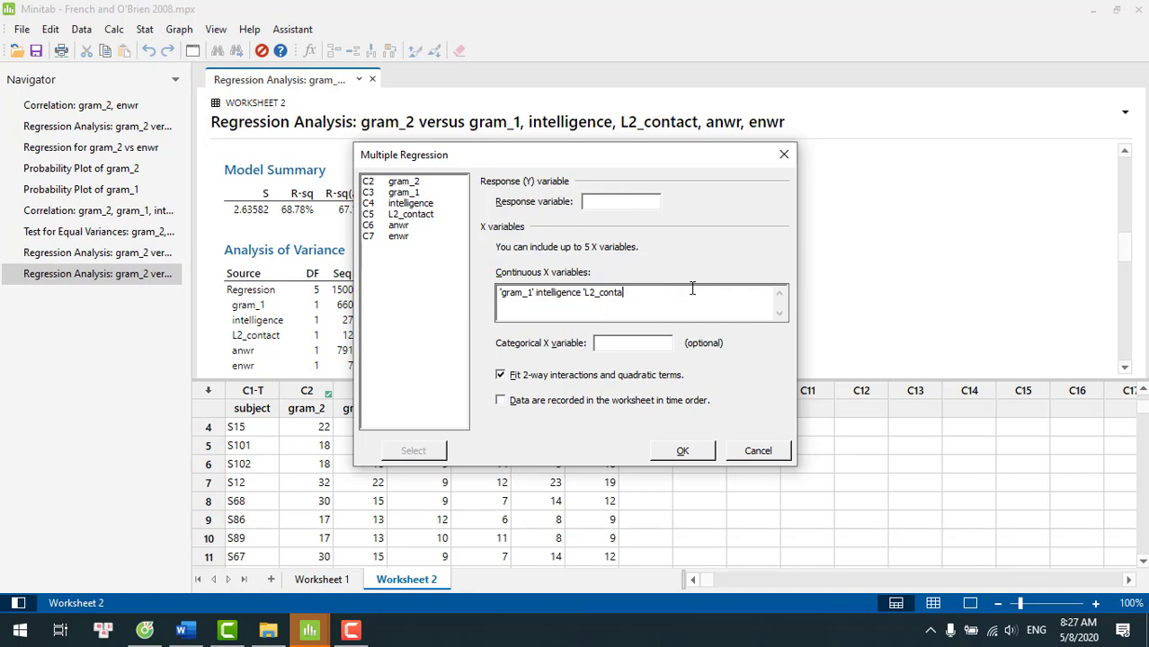
Run the multiple regression with gram_2 as response and gram_1, intelligence, anwr, L2_contact and enwr as continuous X variables.
click(624, 203)
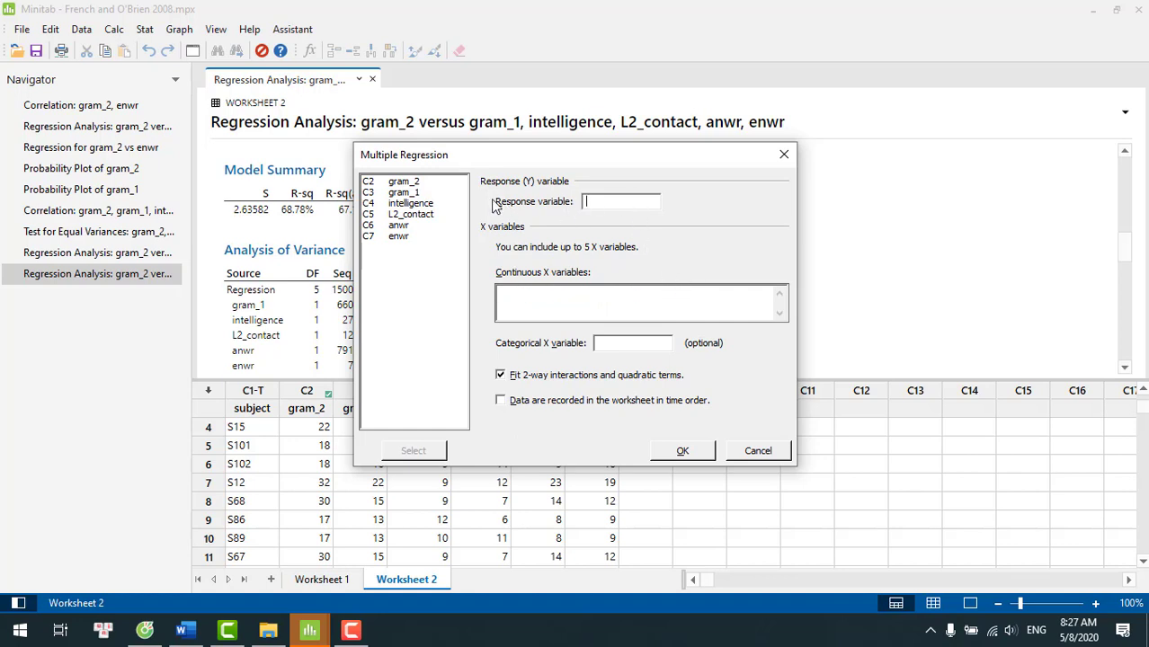
double_click(406, 183)
double_click(417, 195)
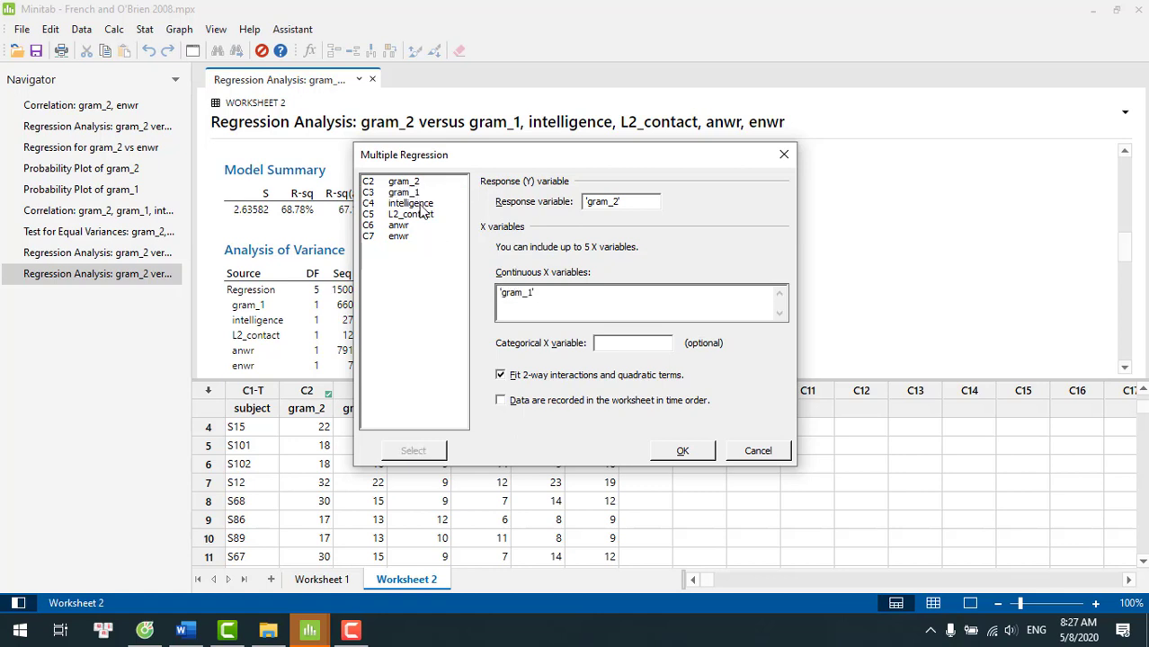
double_click(419, 204)
double_click(423, 226)
click(421, 217)
double_click(421, 218)
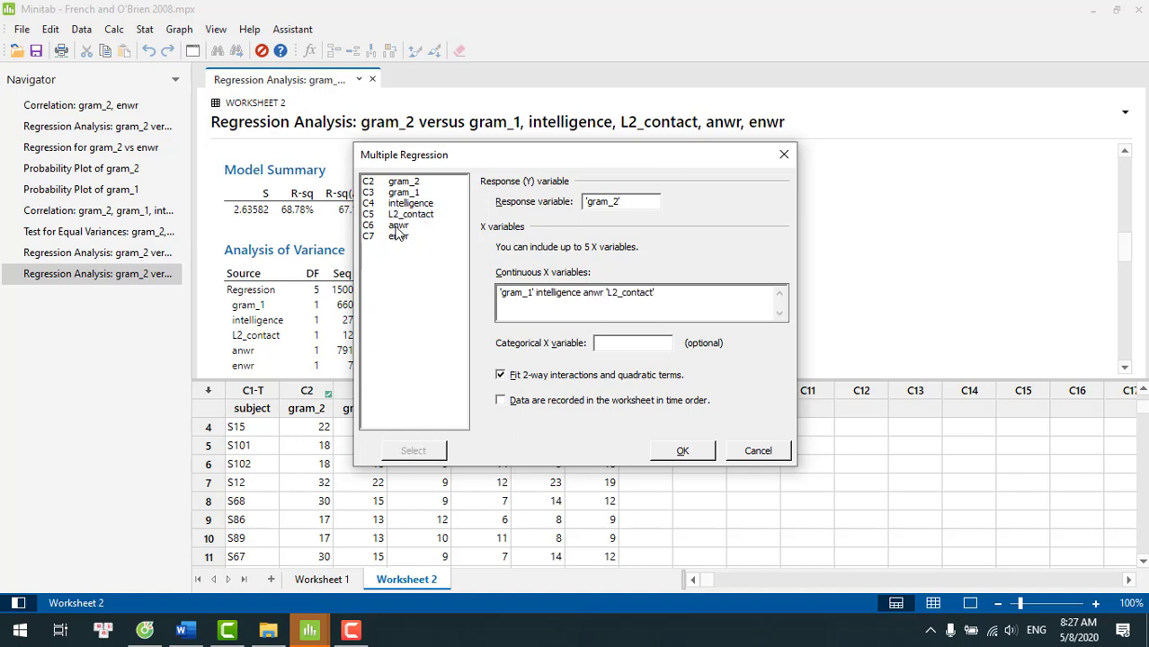
double_click(404, 237)
click(682, 451)
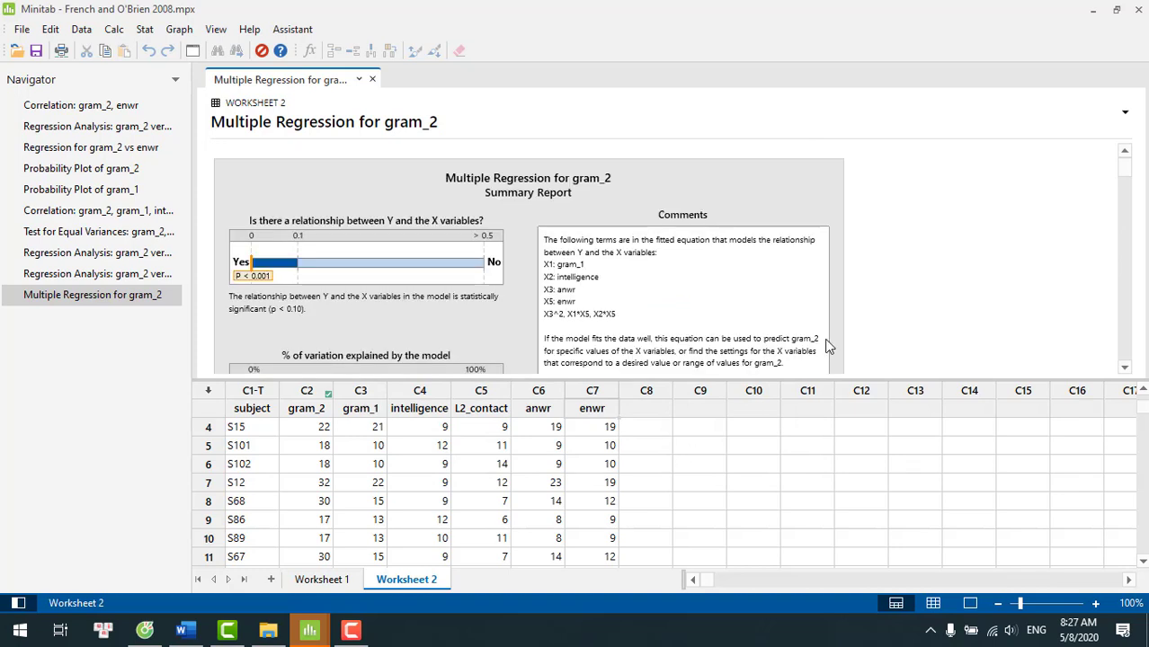
Examine the multiple regression Summary Report, enlarged and in the output: relationship significance, variation explained, comments and gram_2 versus X scatterplots.
double_click(762, 200)
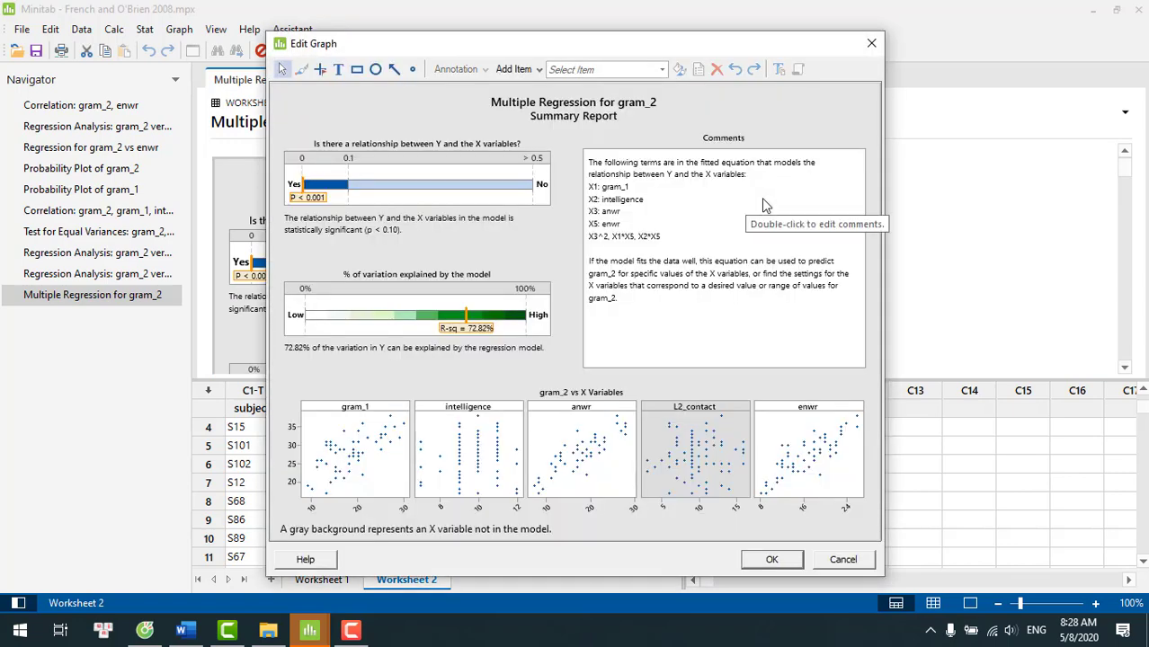
mouse_move(477, 308)
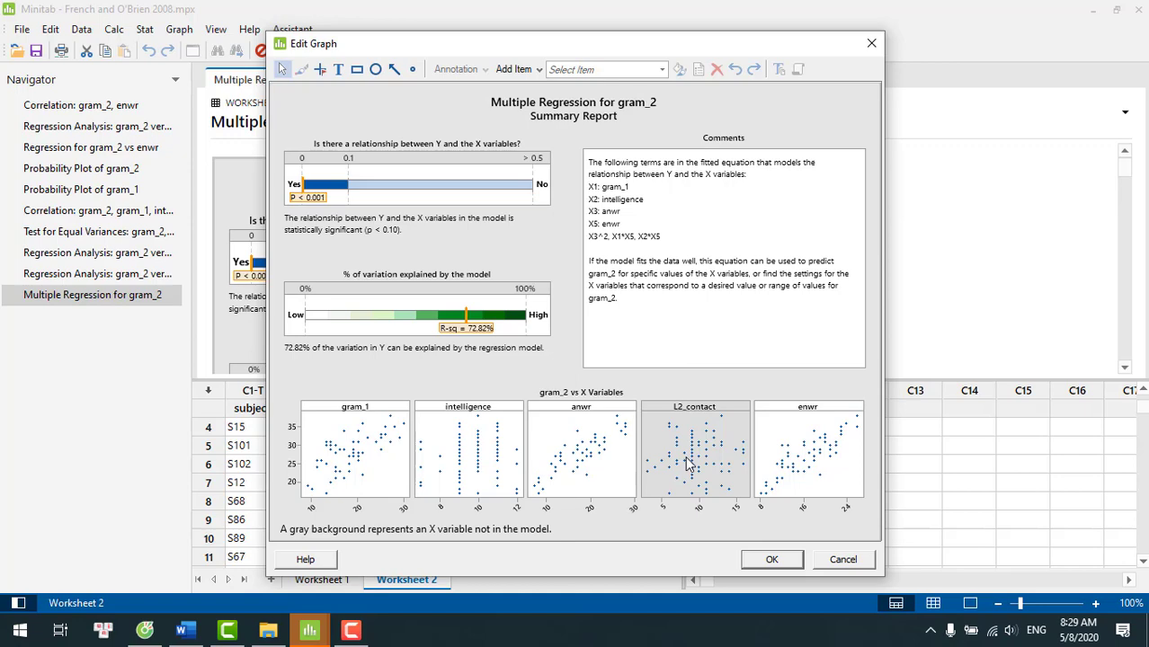
click(771, 561)
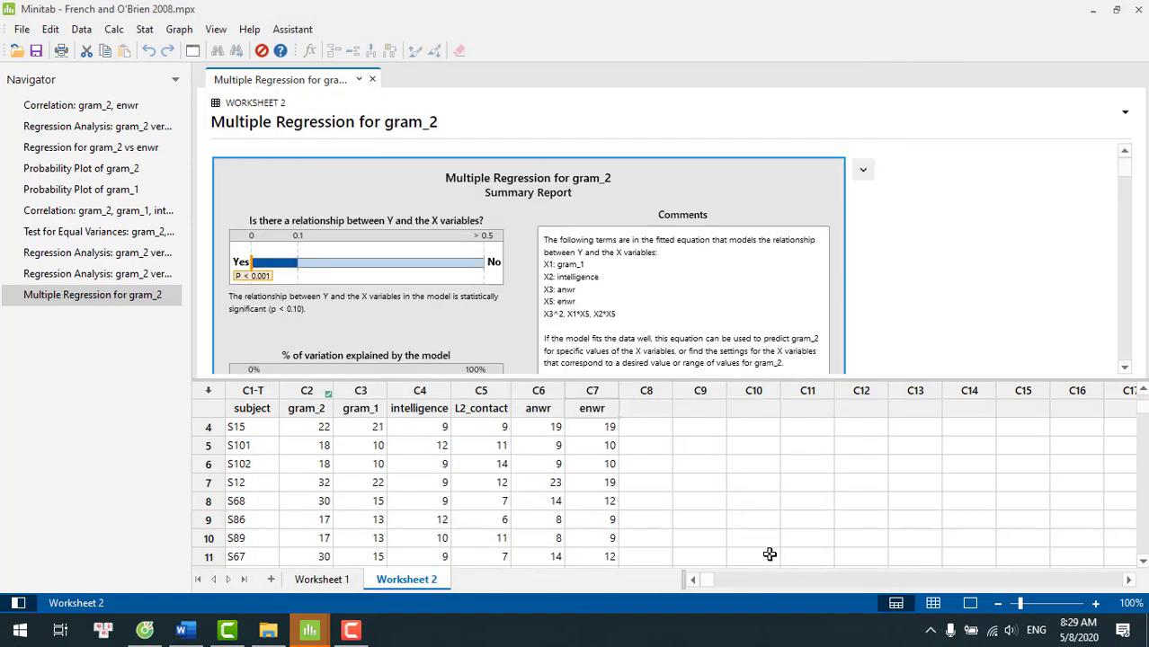
scroll(976, 273, down, 4)
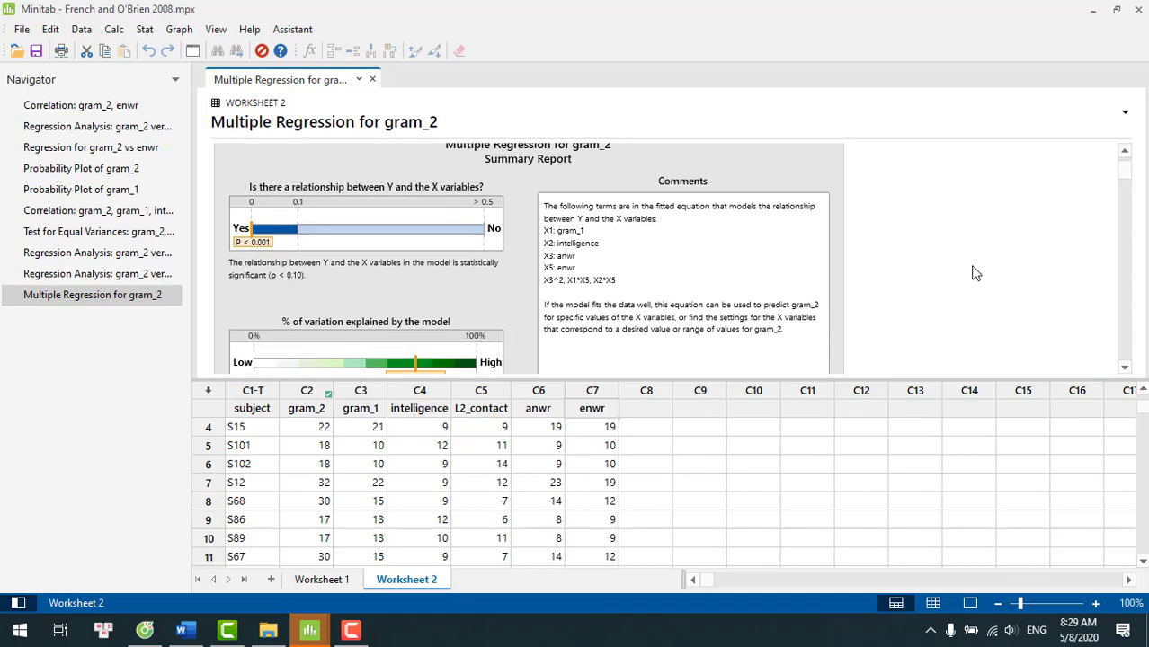
scroll(976, 273, up, 3)
scroll(977, 273, up, 1)
scroll(977, 273, down, 3)
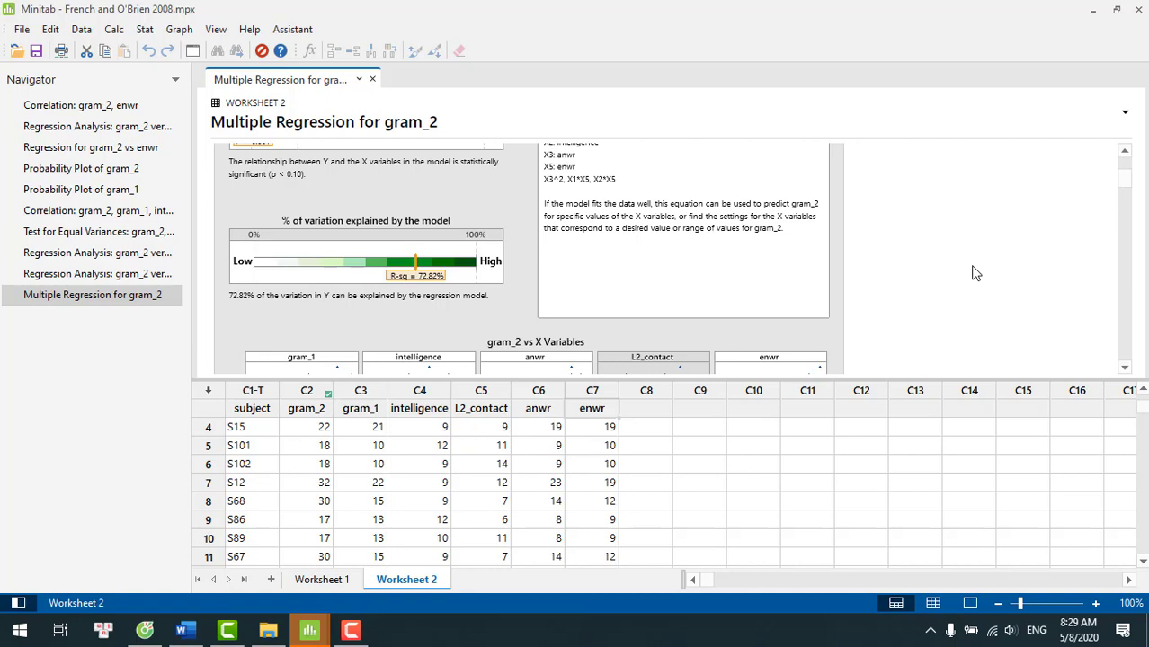
scroll(976, 273, down, 3)
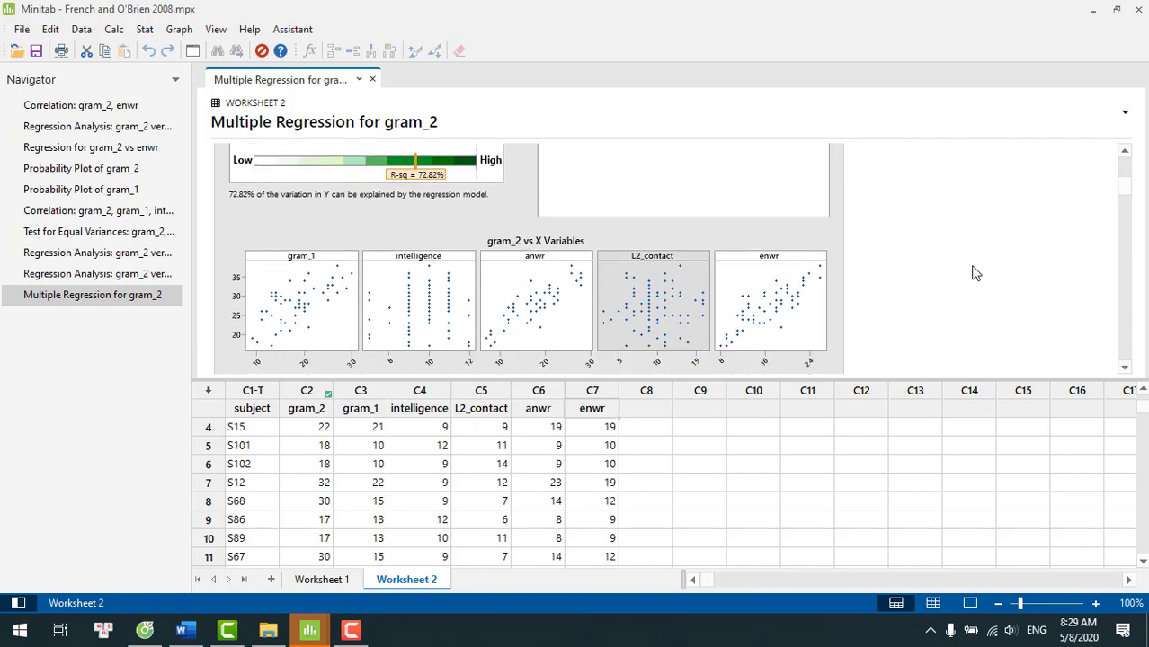
Examine the interaction and main effects plots, residuals versus fitted values, Model Building Report and Report Card checks for gram_2.
scroll(977, 274, down, 10)
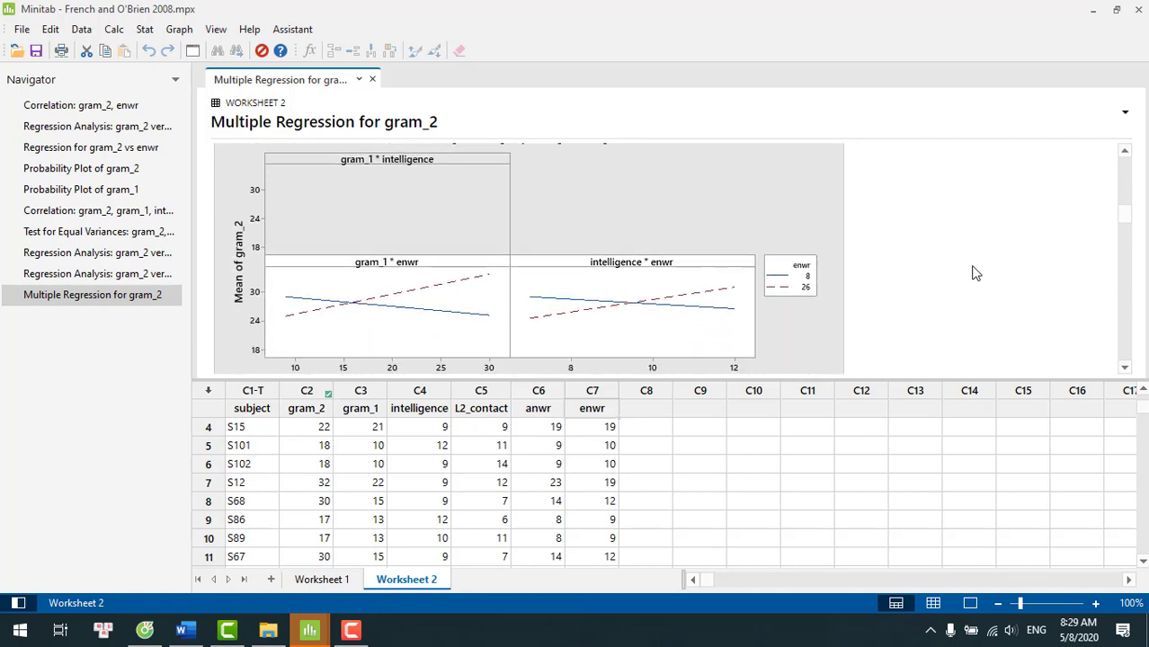
scroll(976, 274, down, 10)
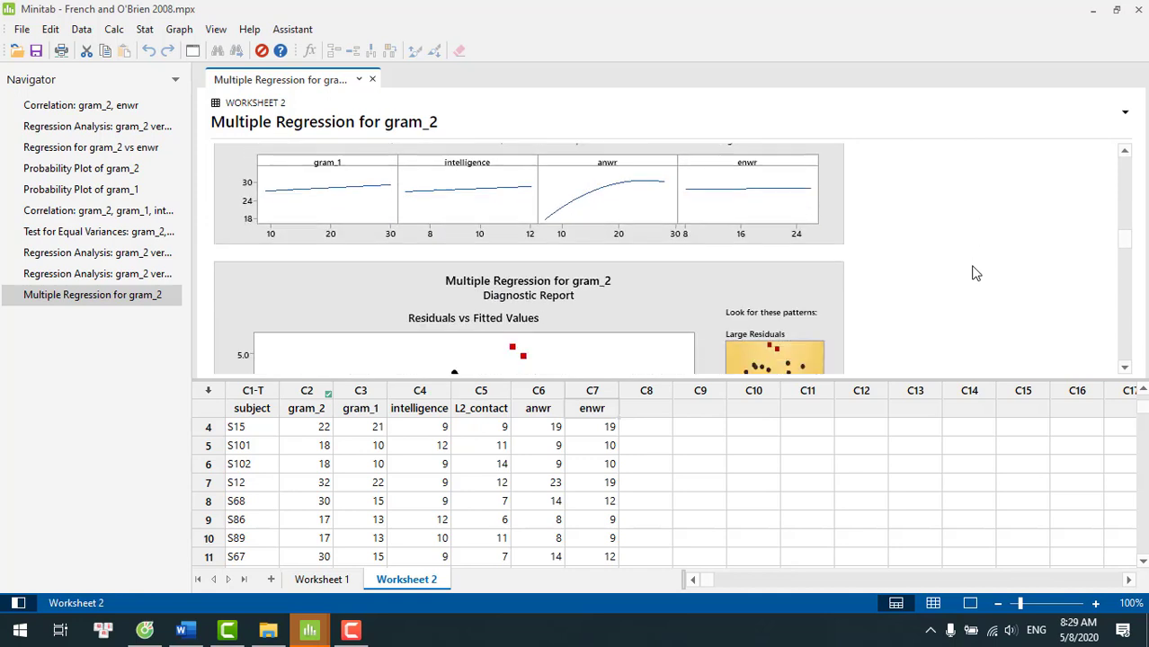
scroll(976, 274, down, 5)
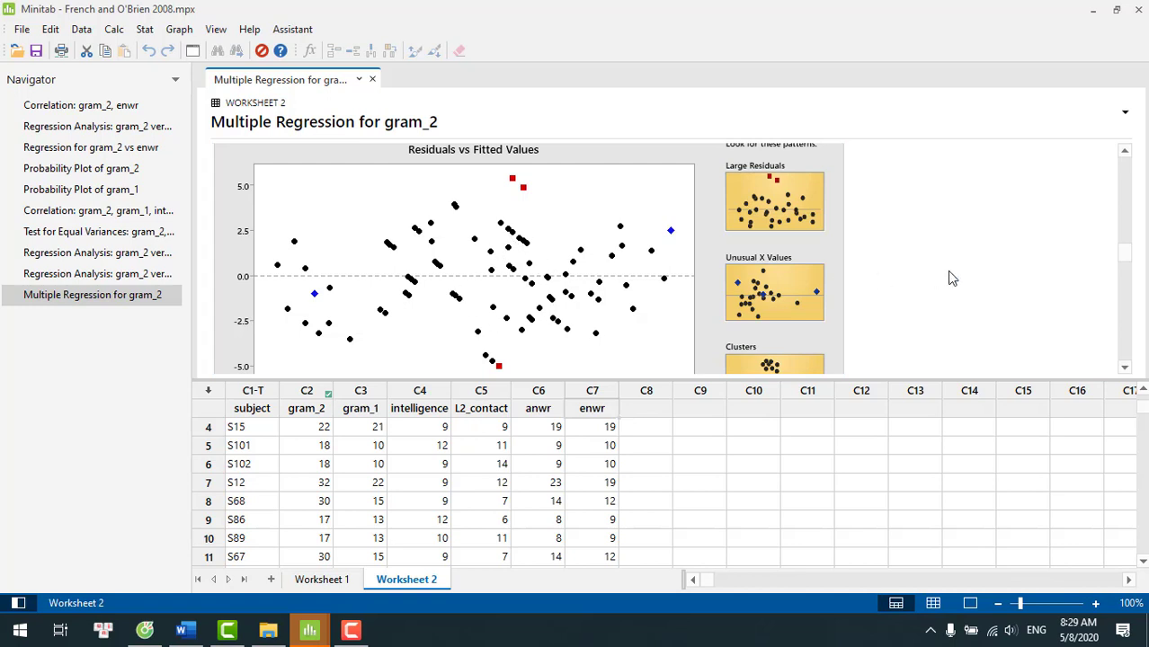
scroll(947, 275, down, 5)
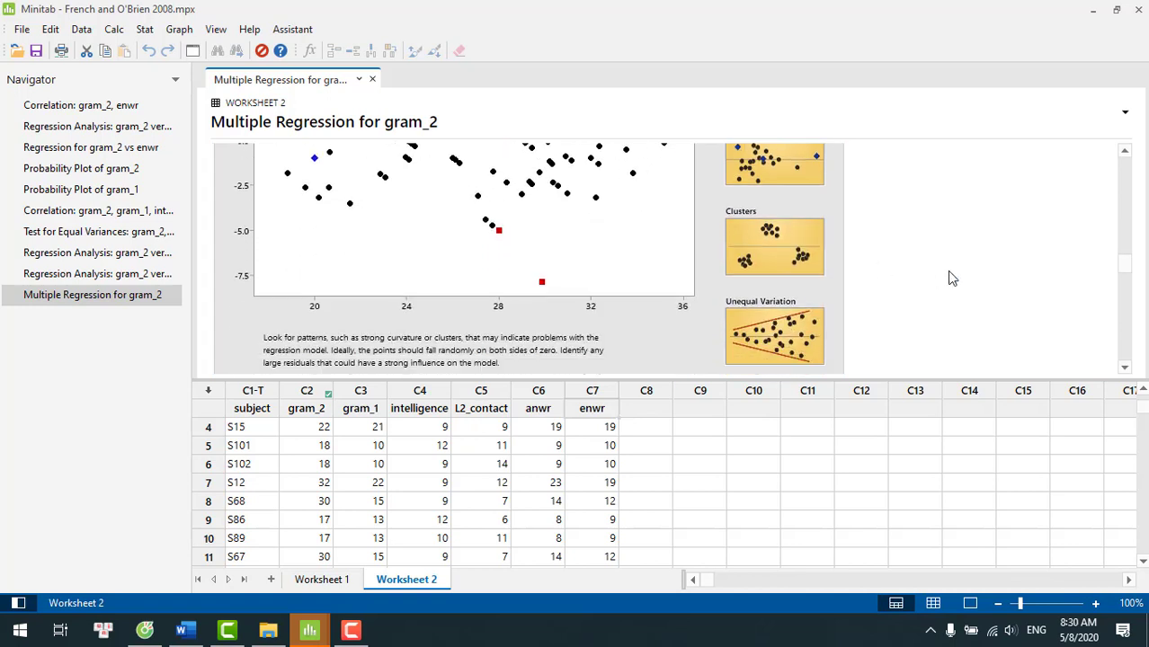
scroll(947, 271, down, 10)
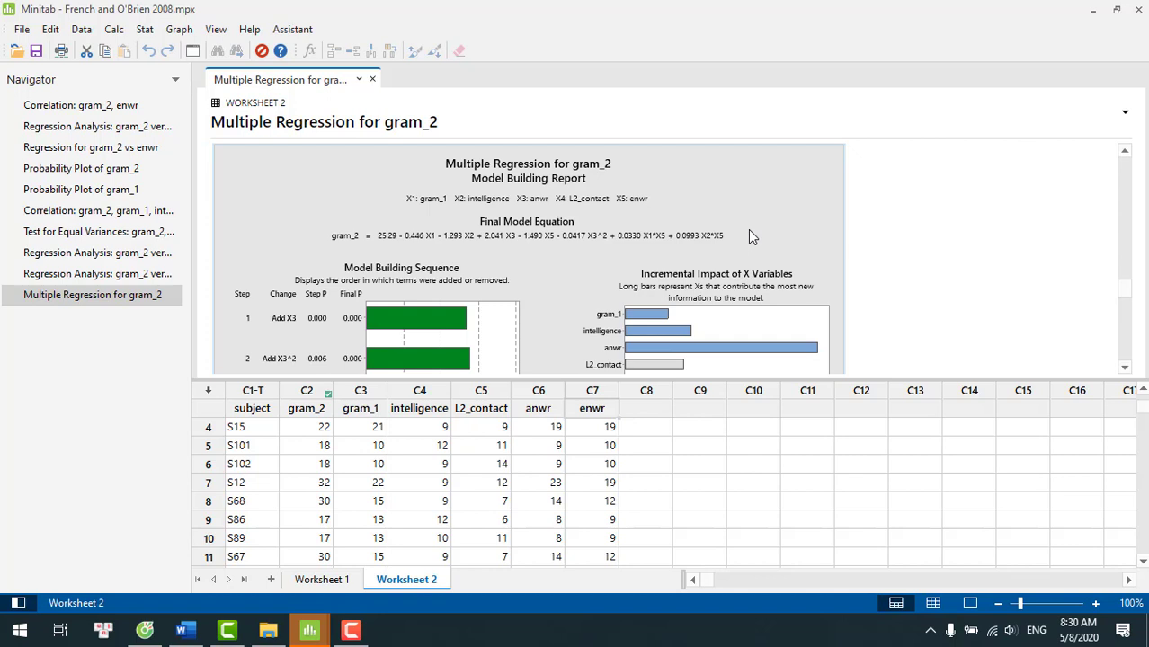
scroll(749, 230, down, 2)
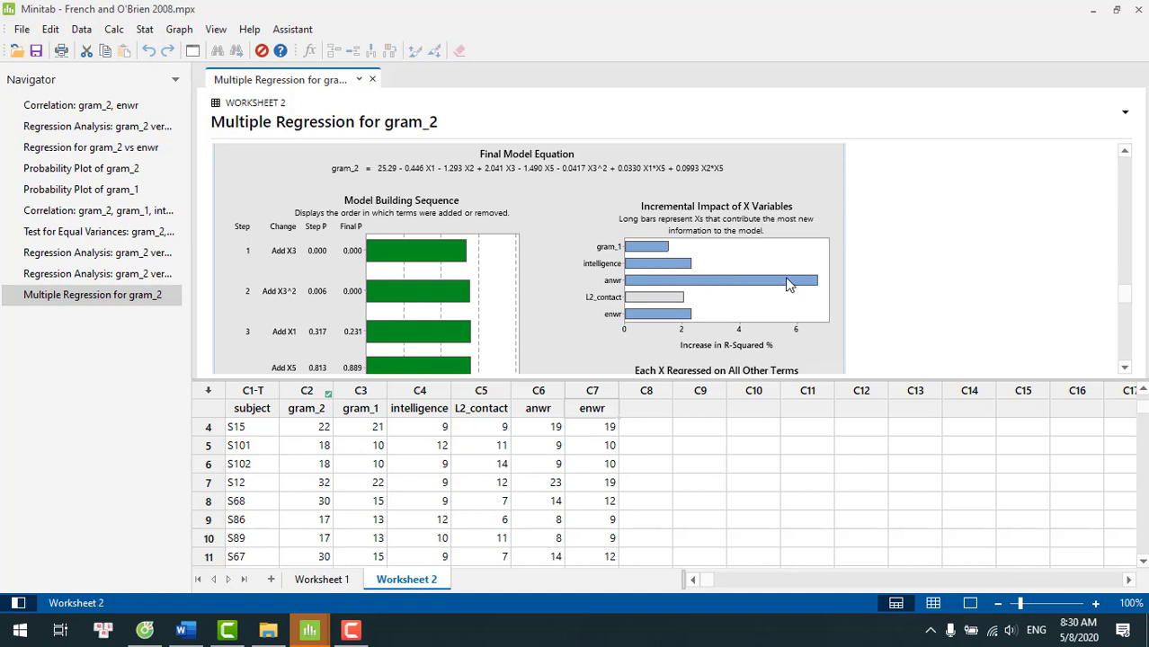
mouse_move(788, 285)
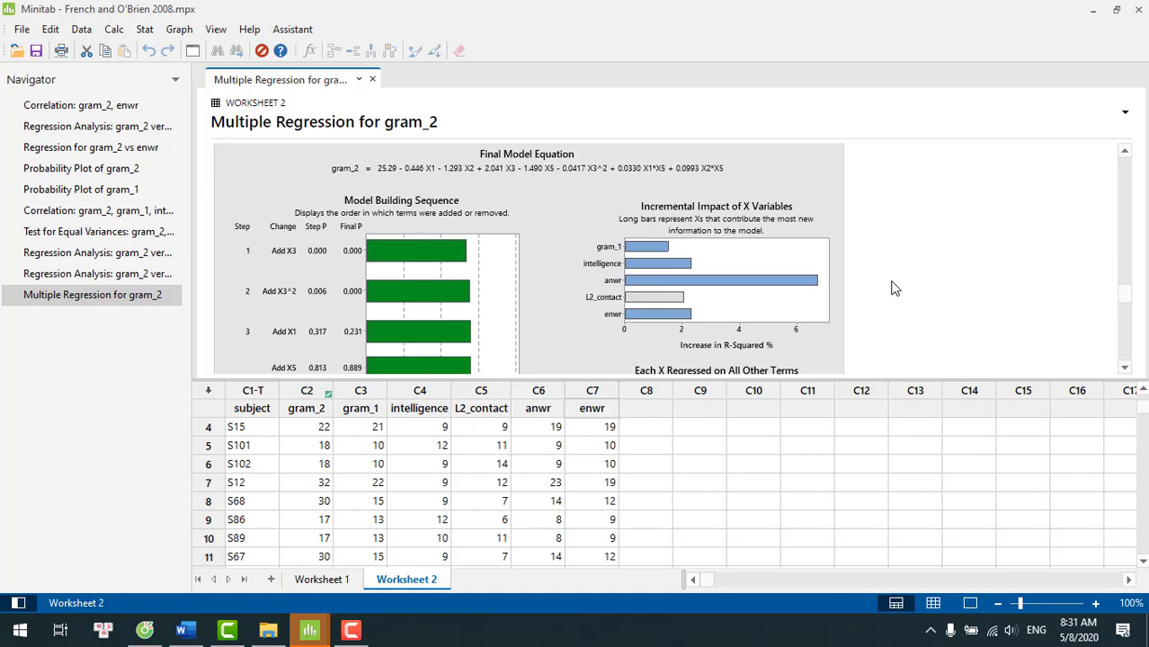
scroll(895, 288, down, 5)
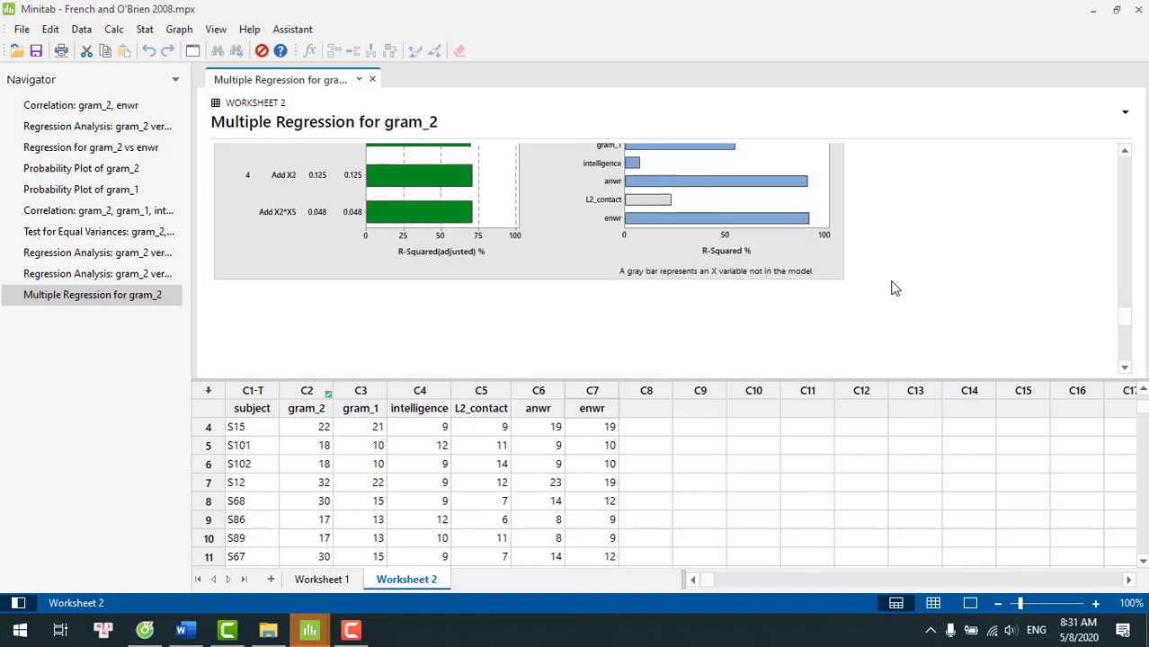
scroll(895, 288, down, 3)
scroll(894, 288, up, 1)
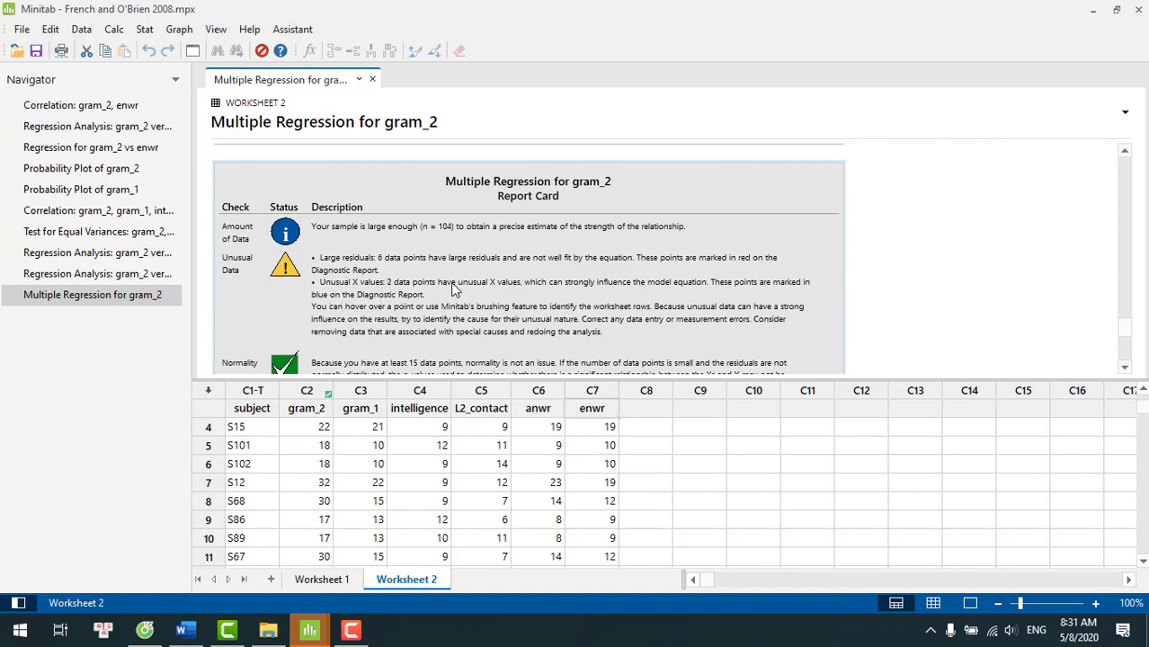
scroll(453, 288, down, 3)
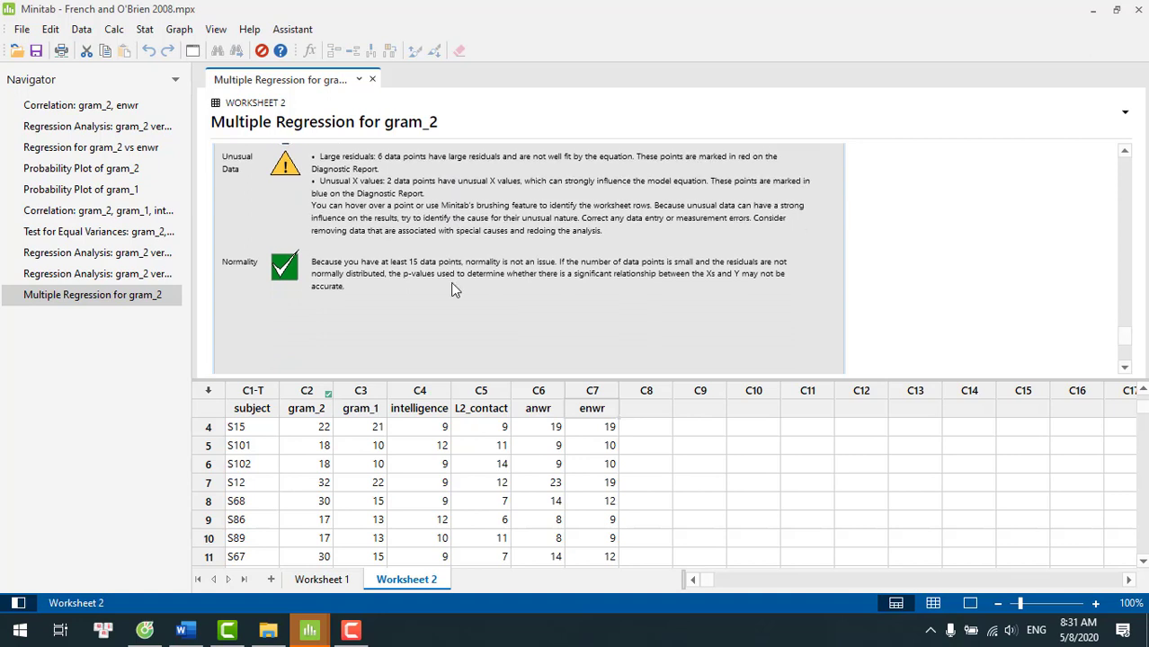